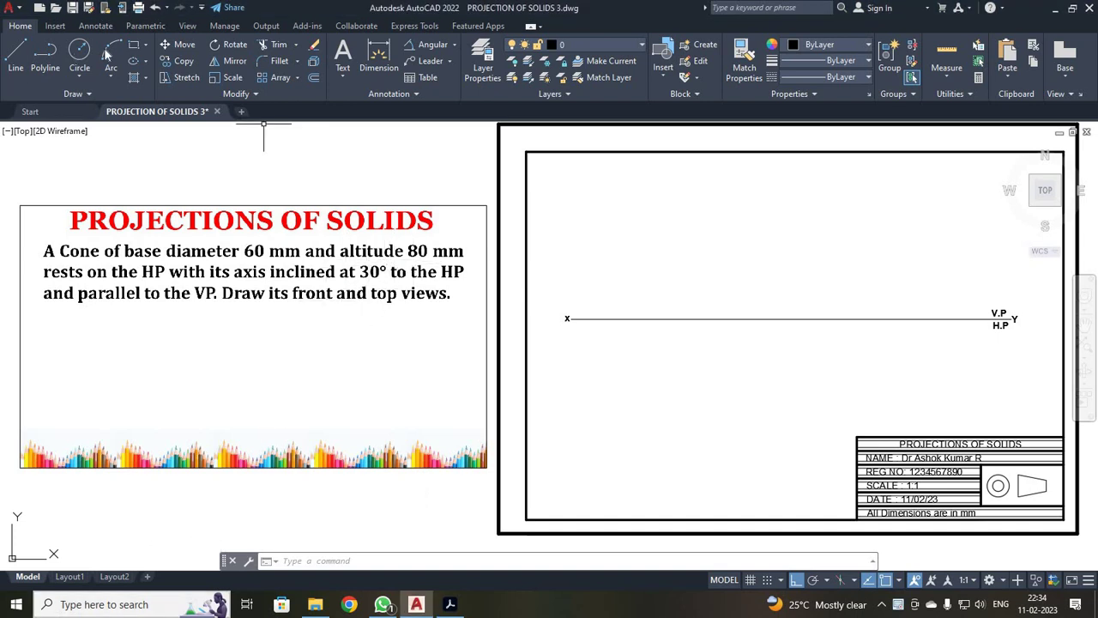
- Draw a circle of radius 30 mm below the XY line, near its X end, as the cone's base
left_click(79, 49)
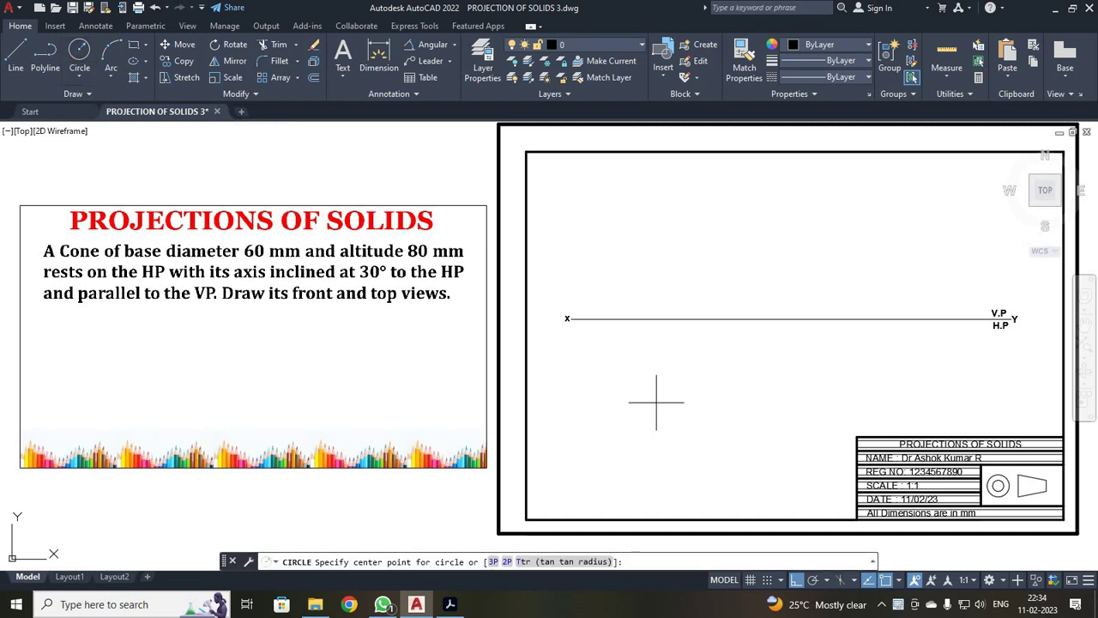
left_click(651, 375)
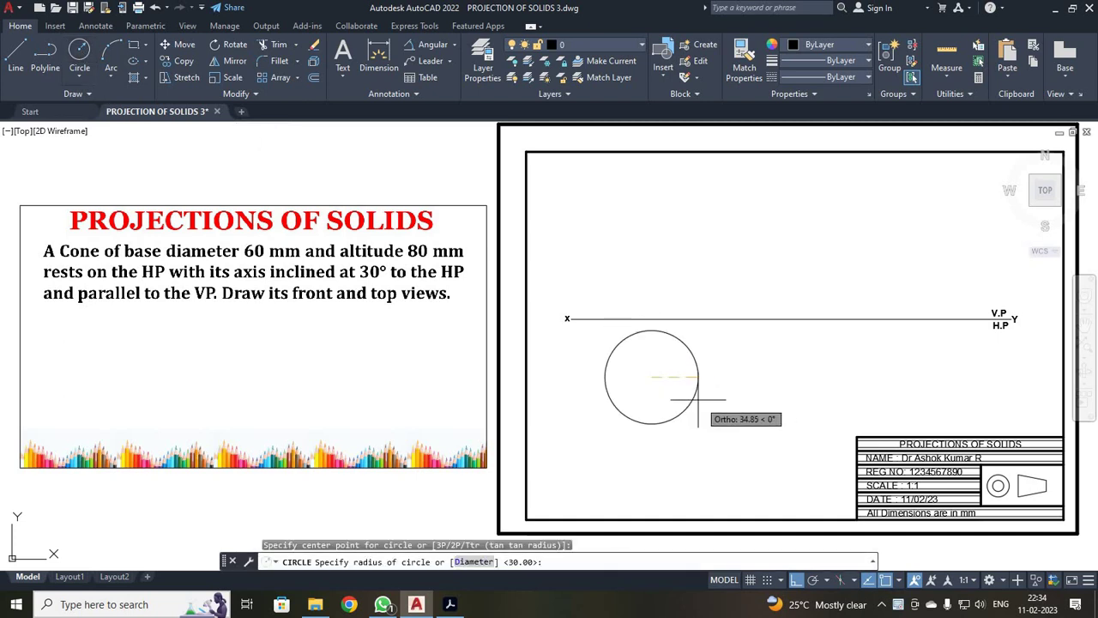
type("3")
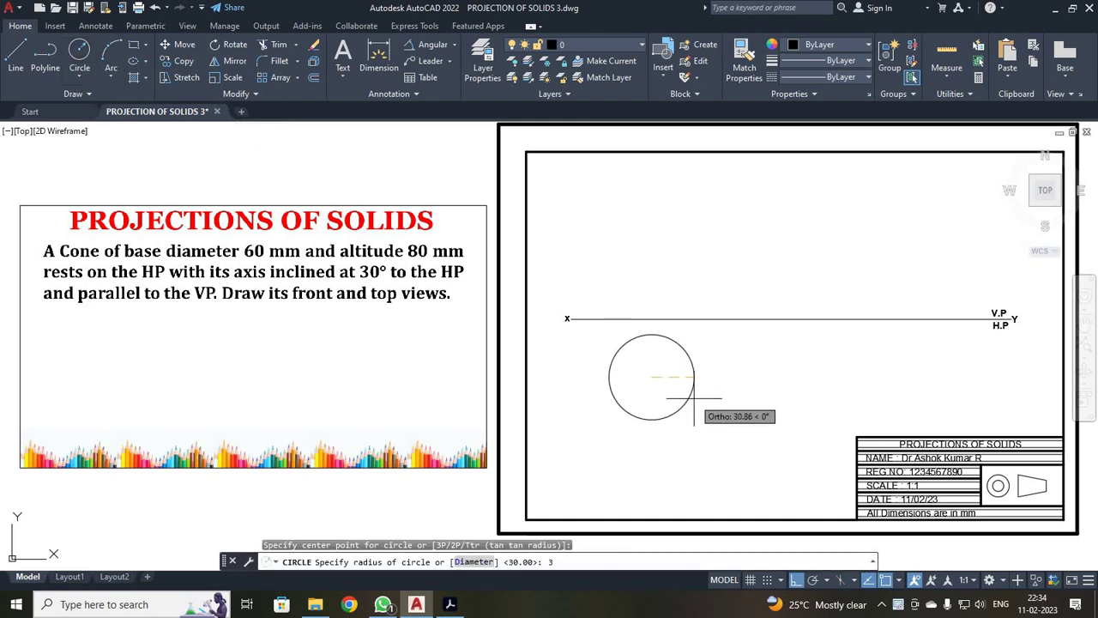
type("0")
key("Return")
- Draw the horizontal and vertical diameters of the circle as lines between its opposite quadrant points
scroll(695, 405, "up", 2)
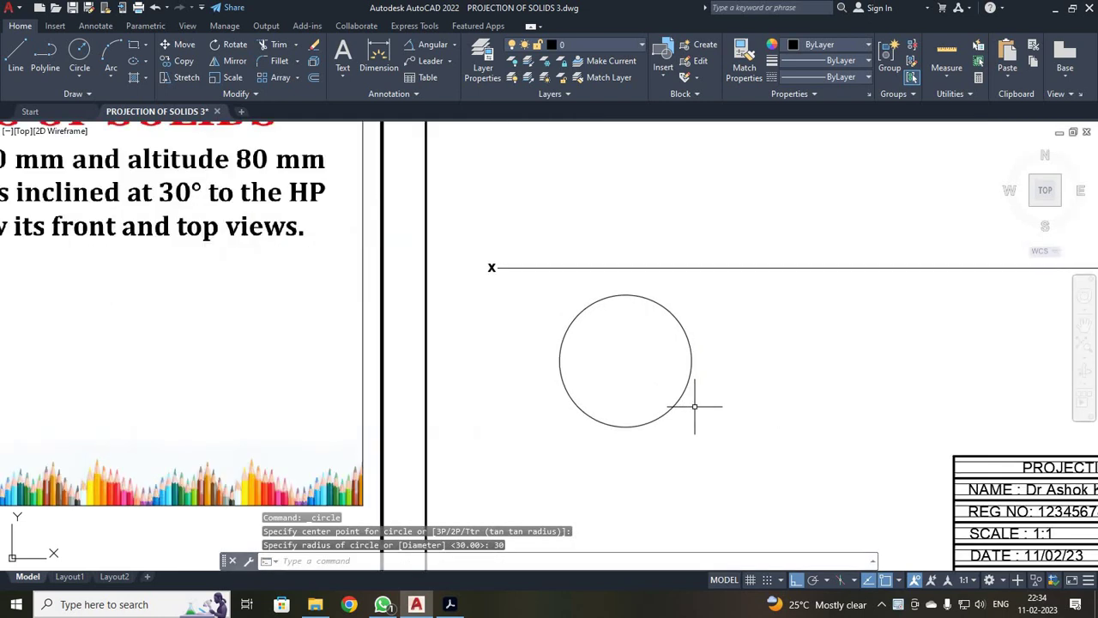
scroll(695, 405, "up", 2)
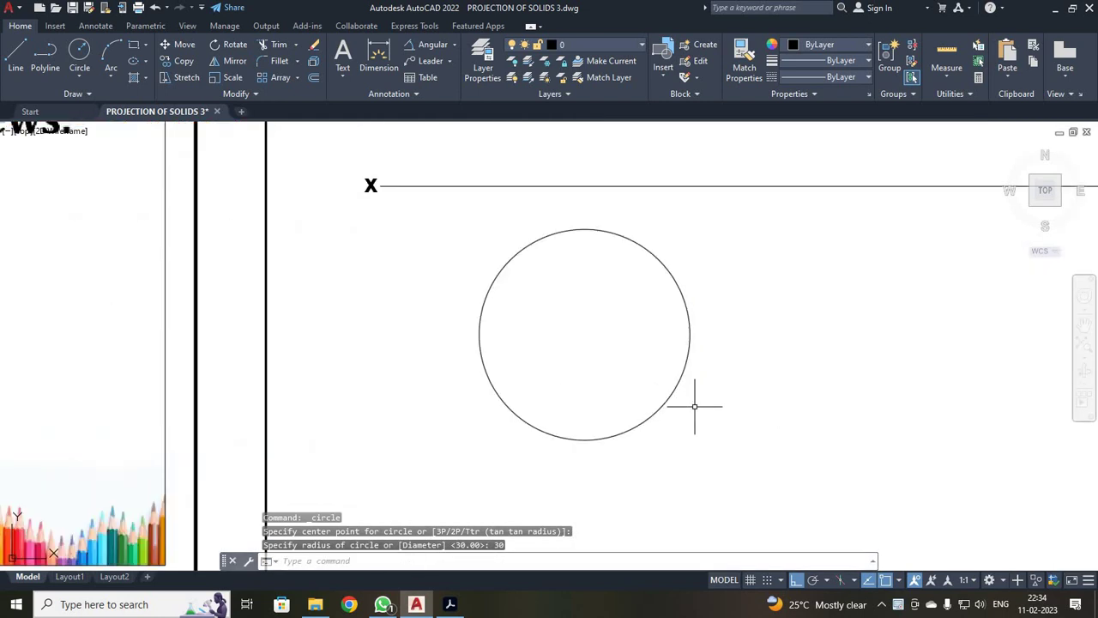
left_click(16, 56)
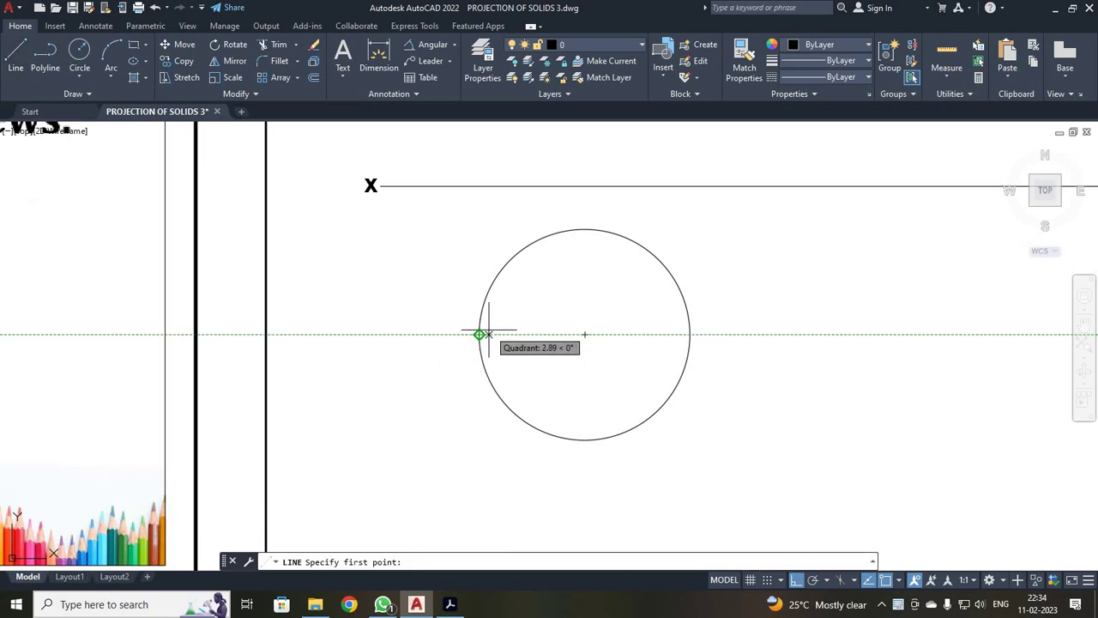
left_click(480, 334)
left_click(689, 334)
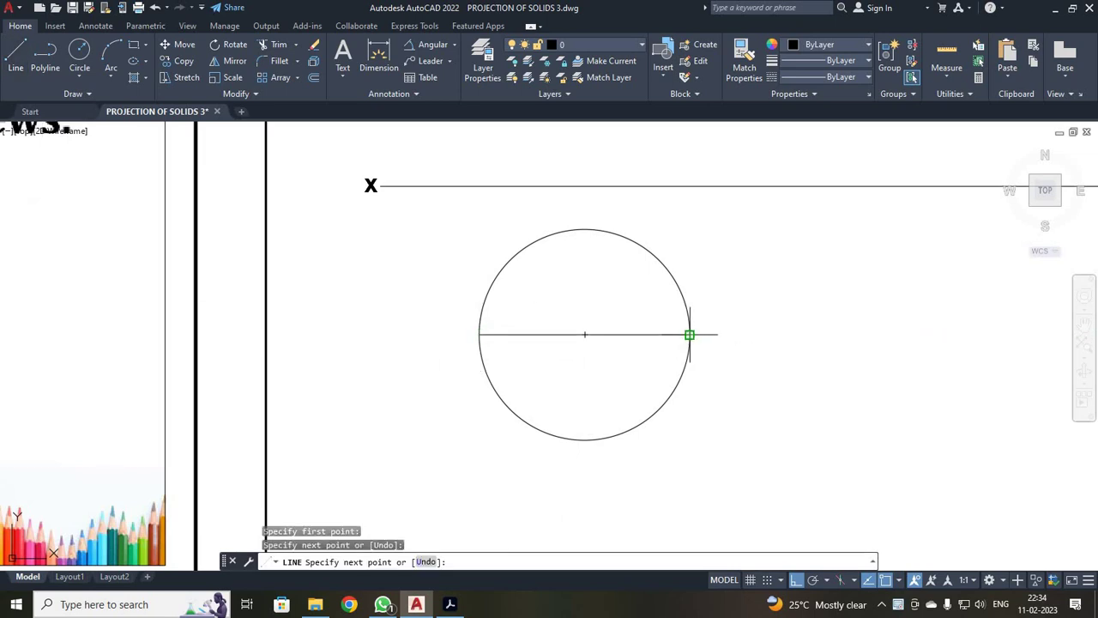
key("Escape")
left_click(15, 57)
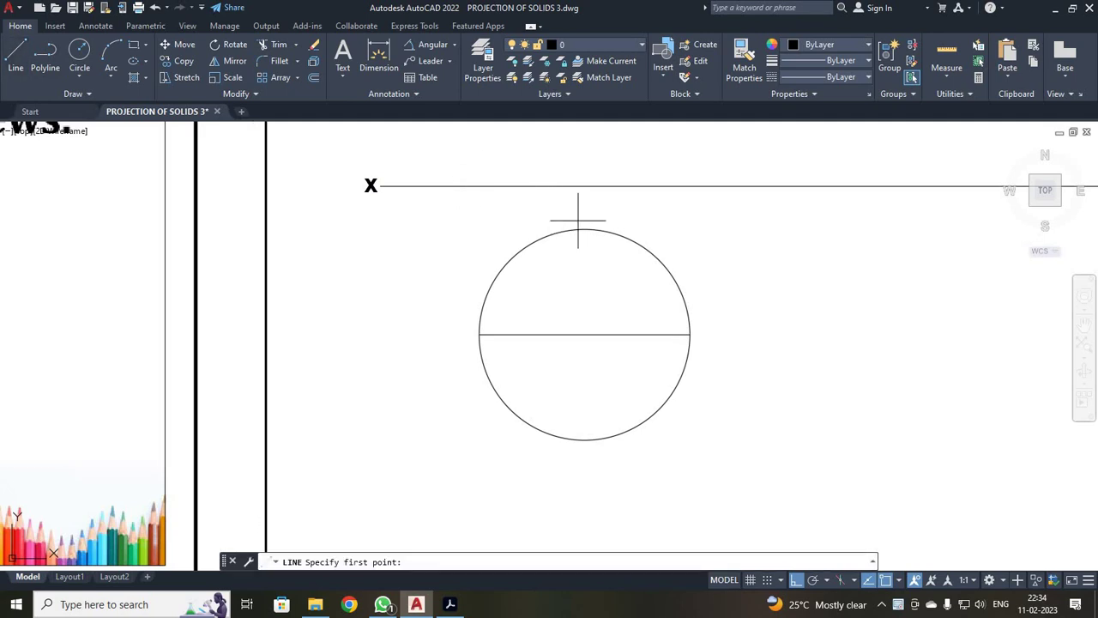
left_click(584, 229)
left_click(584, 439)
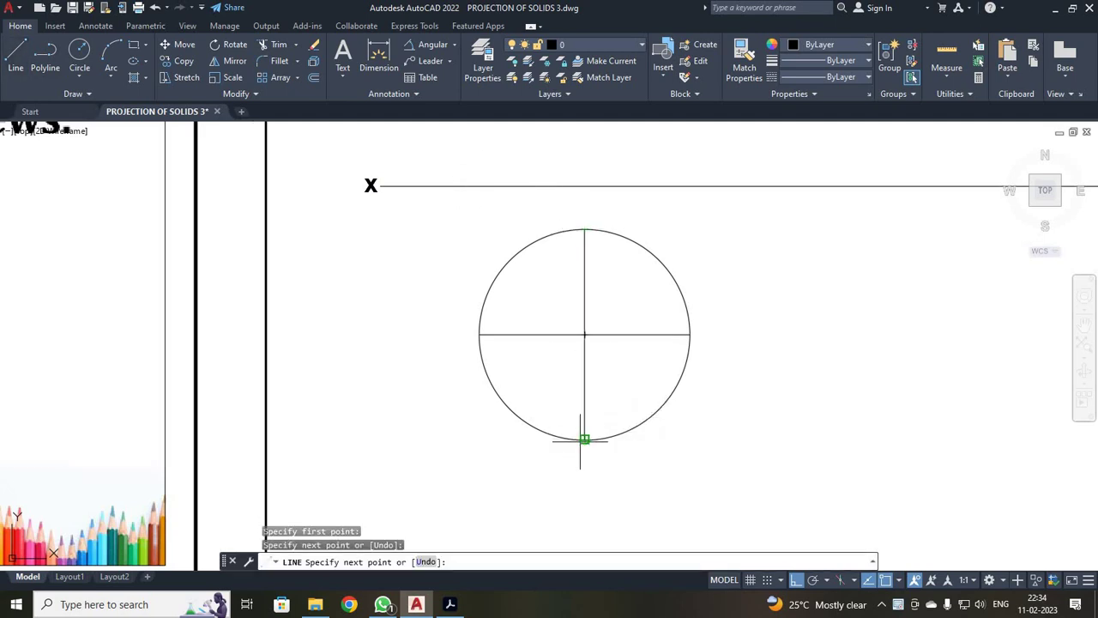
key("Escape")
- Copy the circle's two diameter lines horizontally to the empty space beside it, using their intersection as base point
left_click(549, 292)
left_click(649, 368)
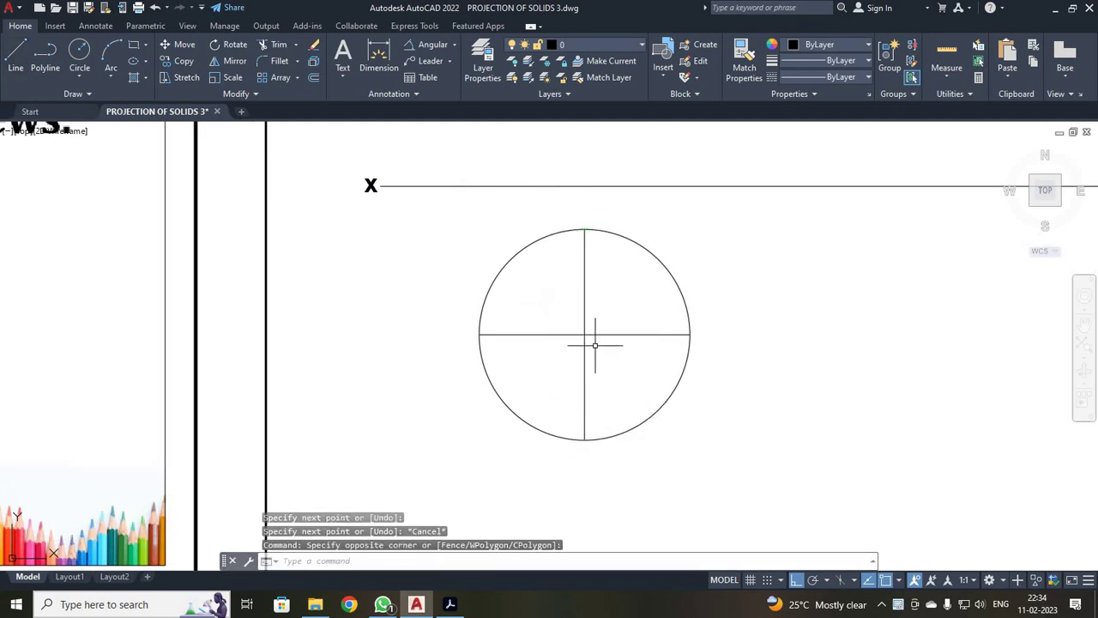
left_click(597, 334)
left_click(584, 355)
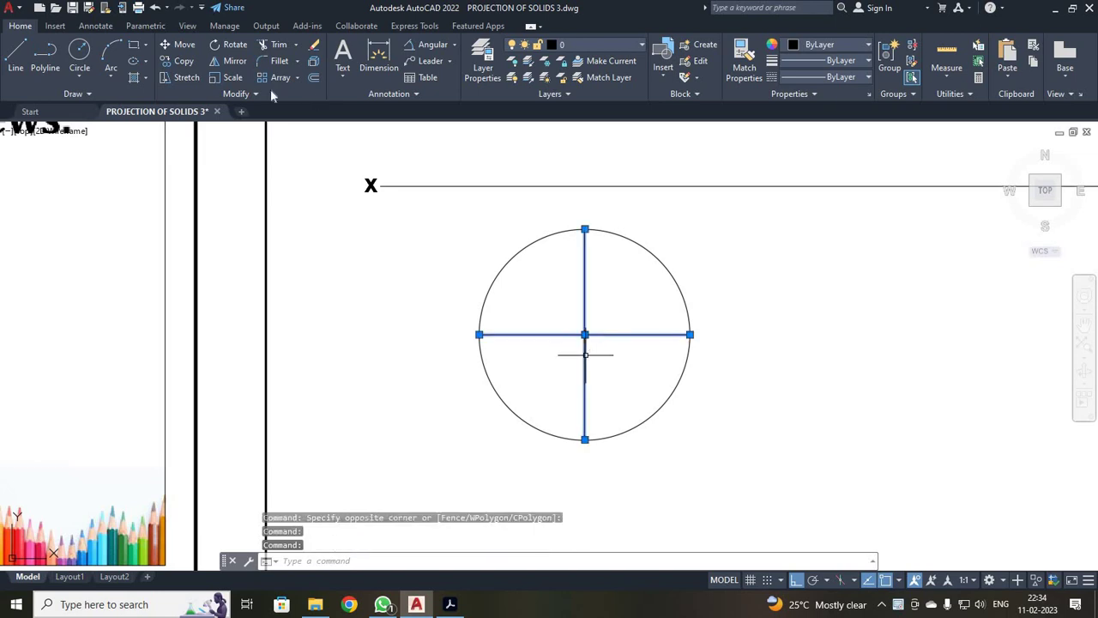
left_click(183, 61)
left_click(585, 334)
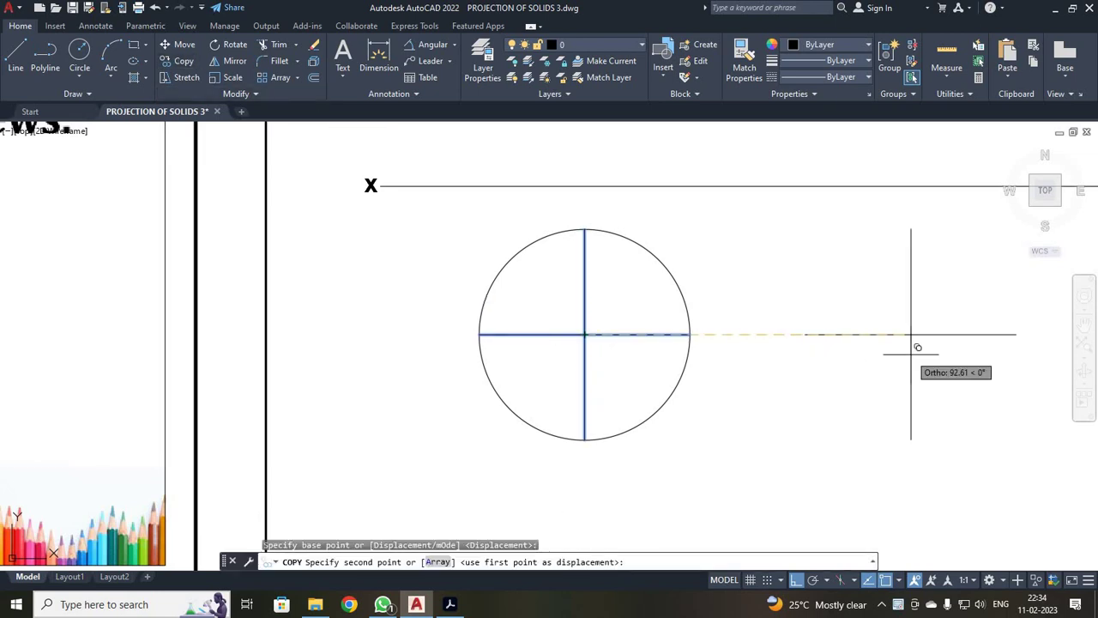
left_click(881, 352)
key("Escape")
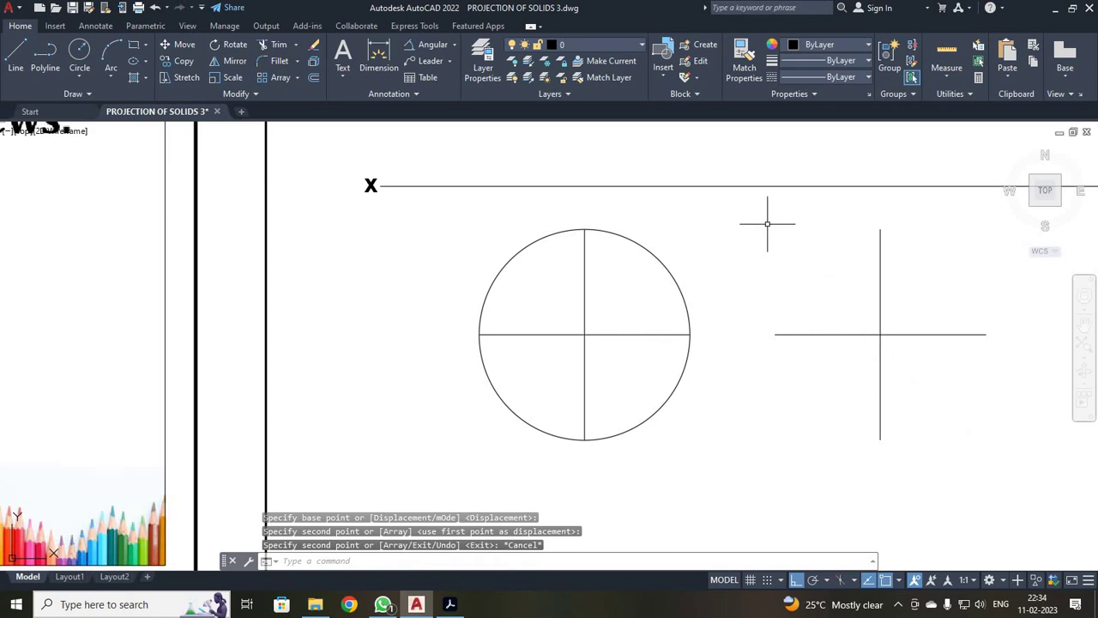
- Rotate the copied pair of crossing lines by 45° about their intersection
left_click(743, 213)
left_click(1052, 466)
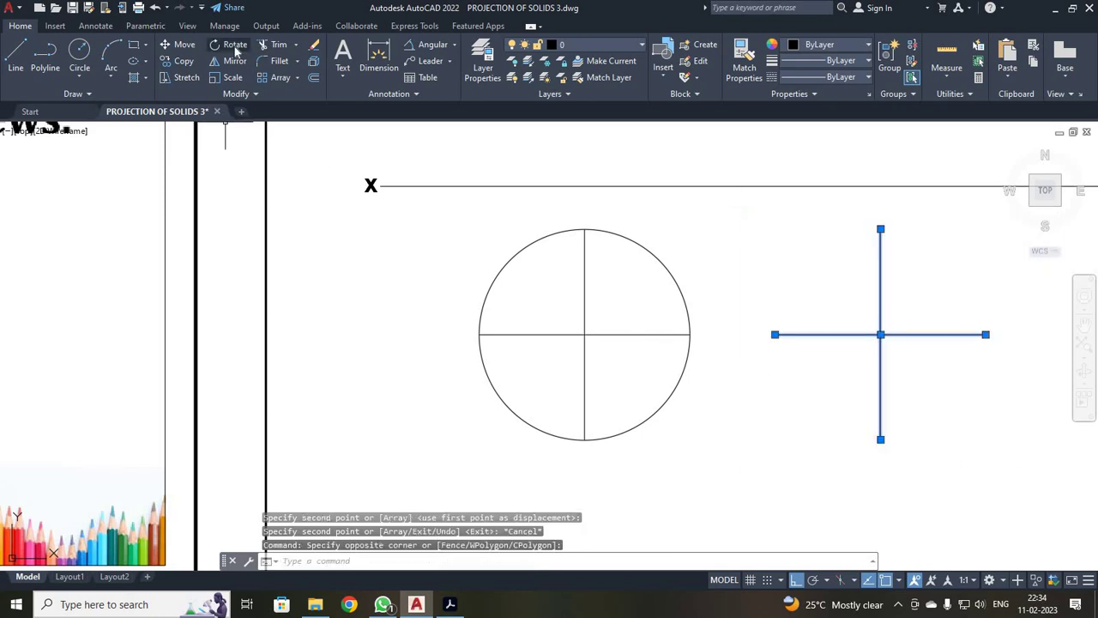
left_click(228, 45)
left_click(880, 335)
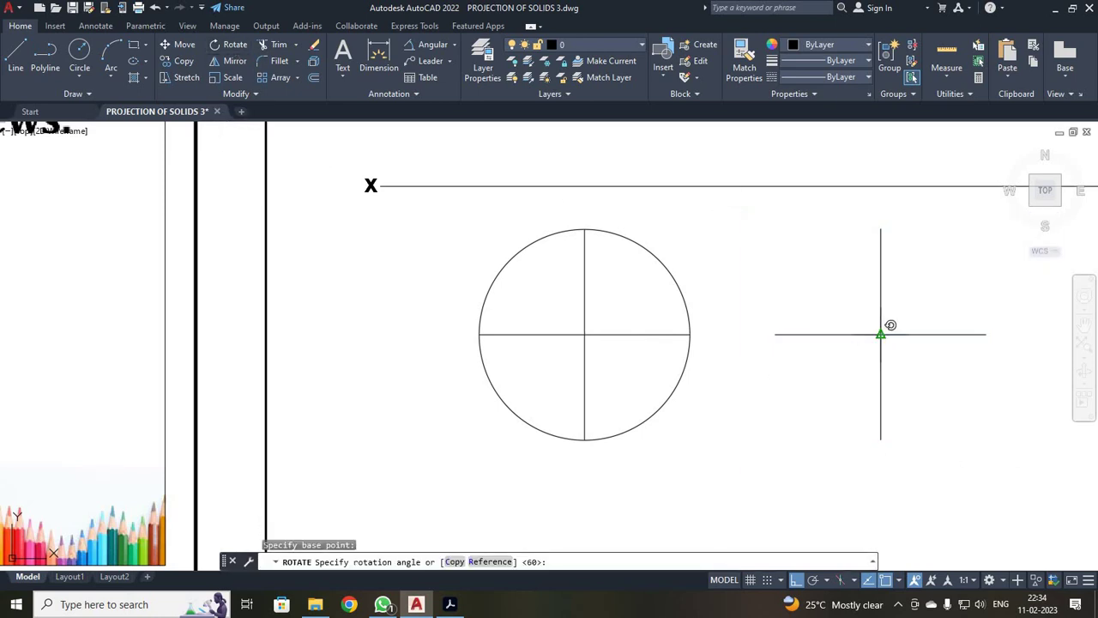
type("45")
key("Return")
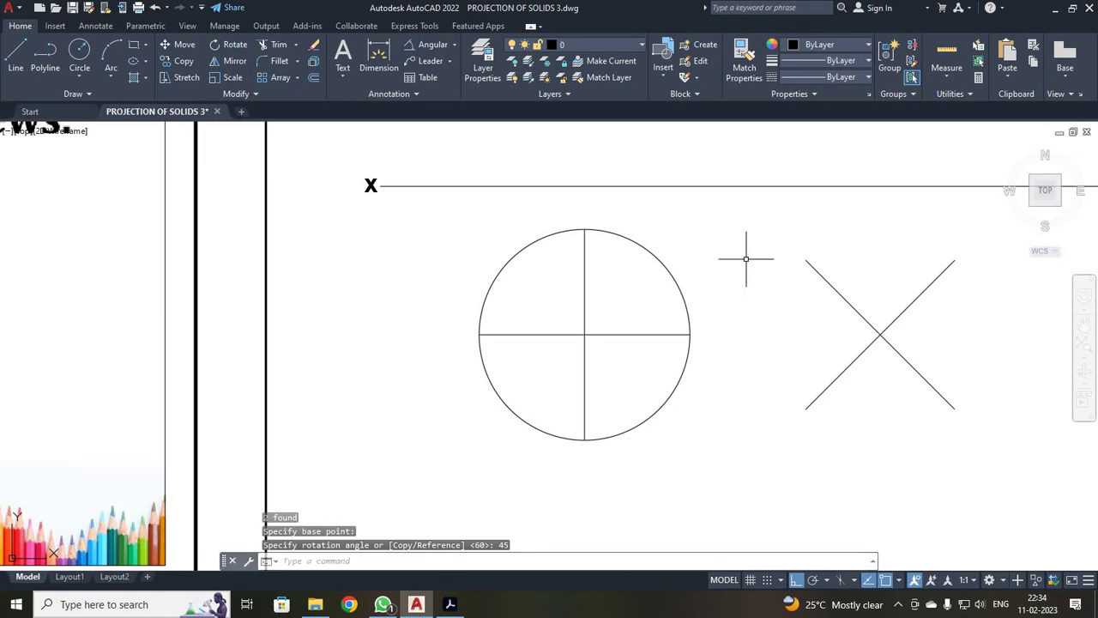
- Move the rotated cross by its intersection onto the circle's centre to divide the circle into eight parts
left_click(748, 241)
left_click(1012, 470)
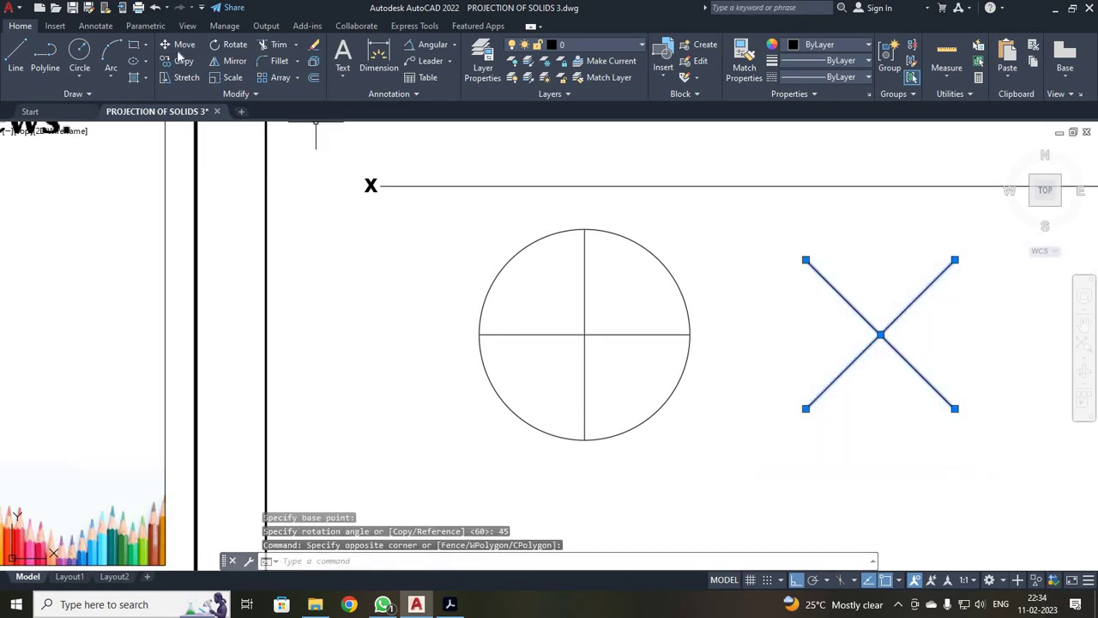
left_click(179, 44)
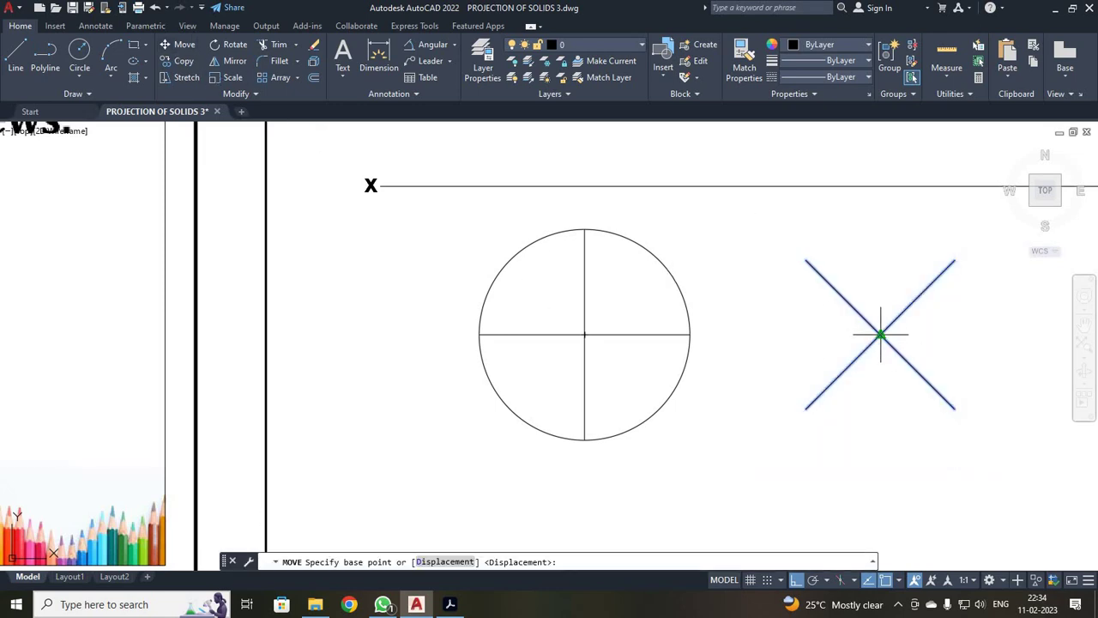
left_click(880, 335)
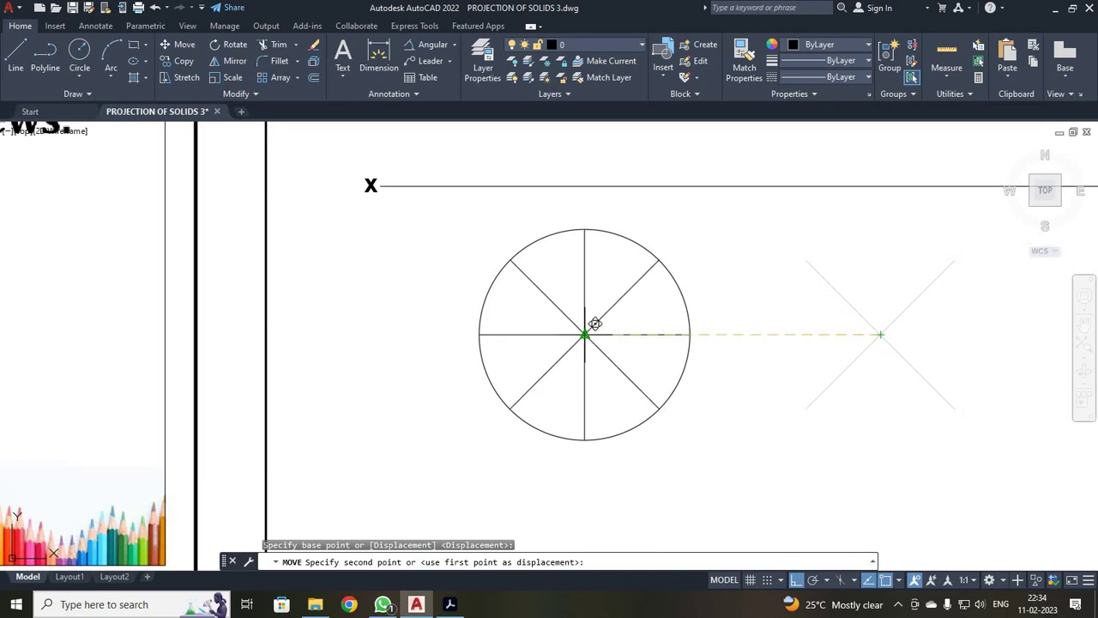
key("Escape")
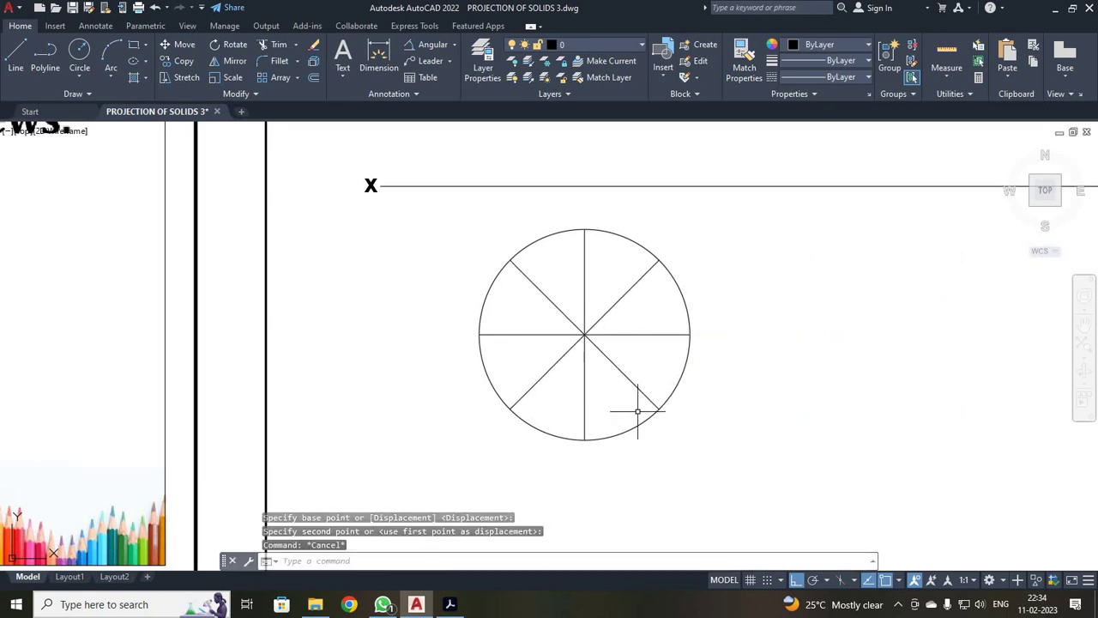
- Draw vertical projectors up to the XY line from the circle's left quadrant and its lower-left division point
scroll(638, 411, "down", 5)
scroll(683, 400, "up", 3)
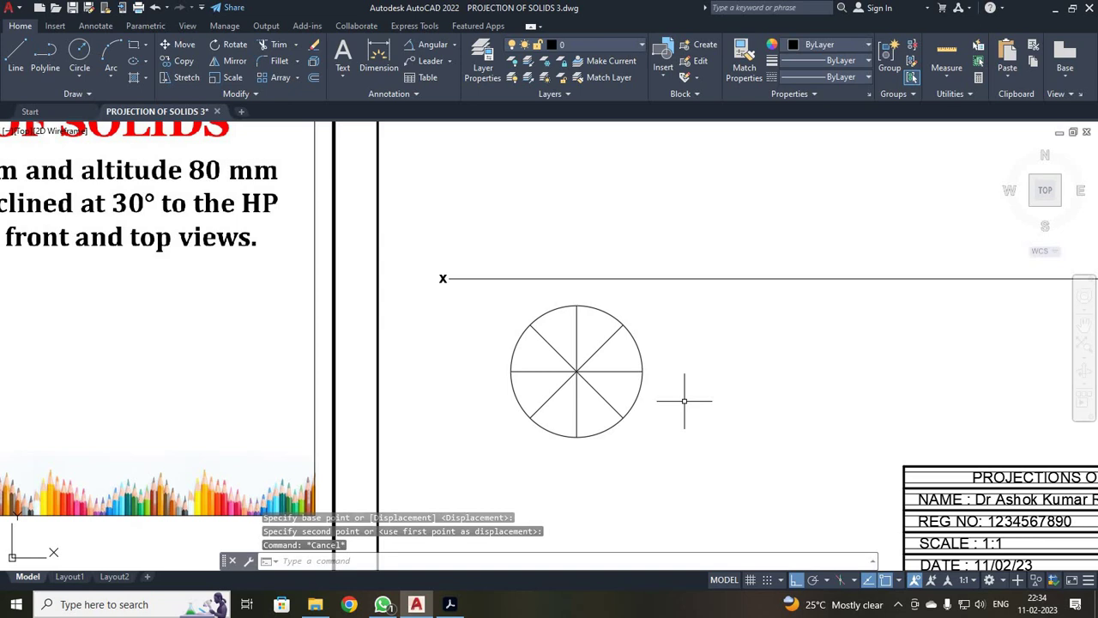
scroll(684, 400, "up", 2)
left_click(10, 59)
left_click(408, 353)
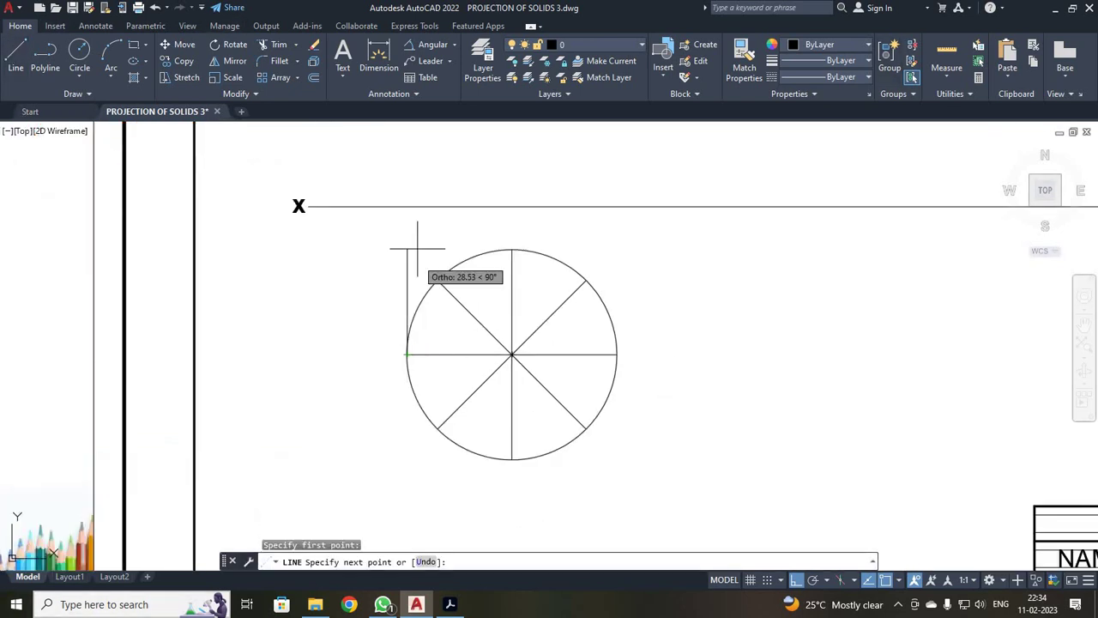
left_click(407, 206)
key("Return")
key("Return")
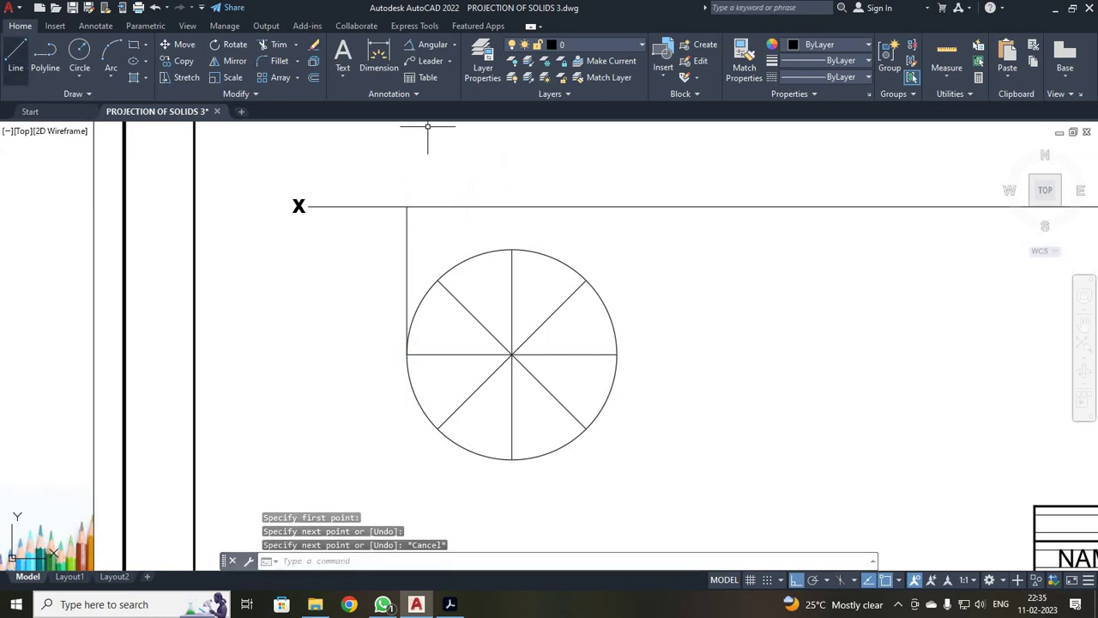
left_click(438, 427)
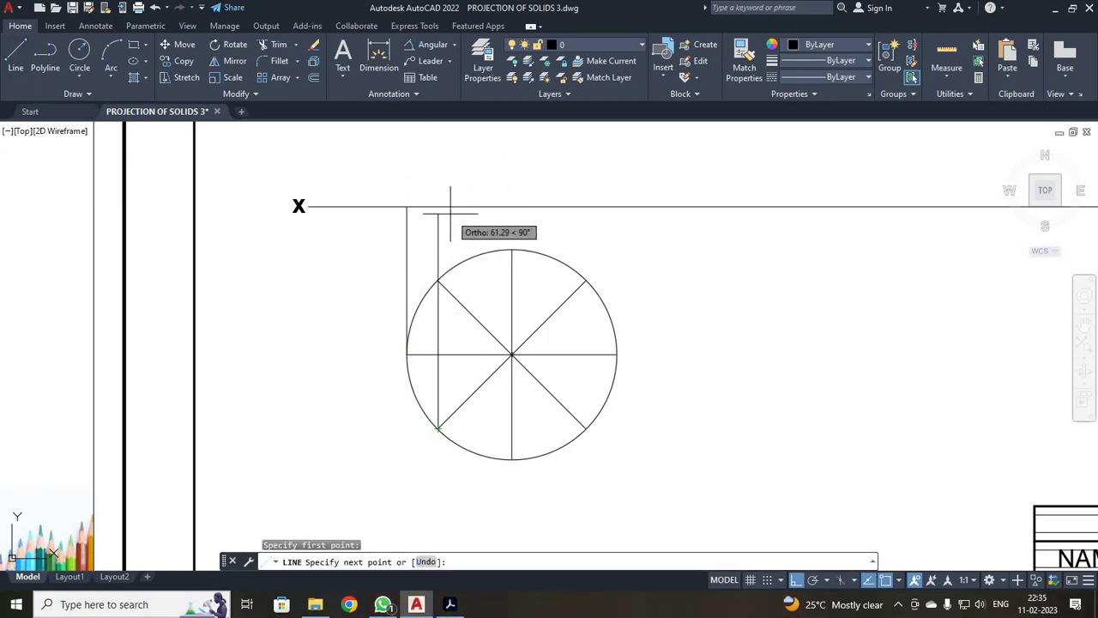
left_click(438, 206)
key("Escape")
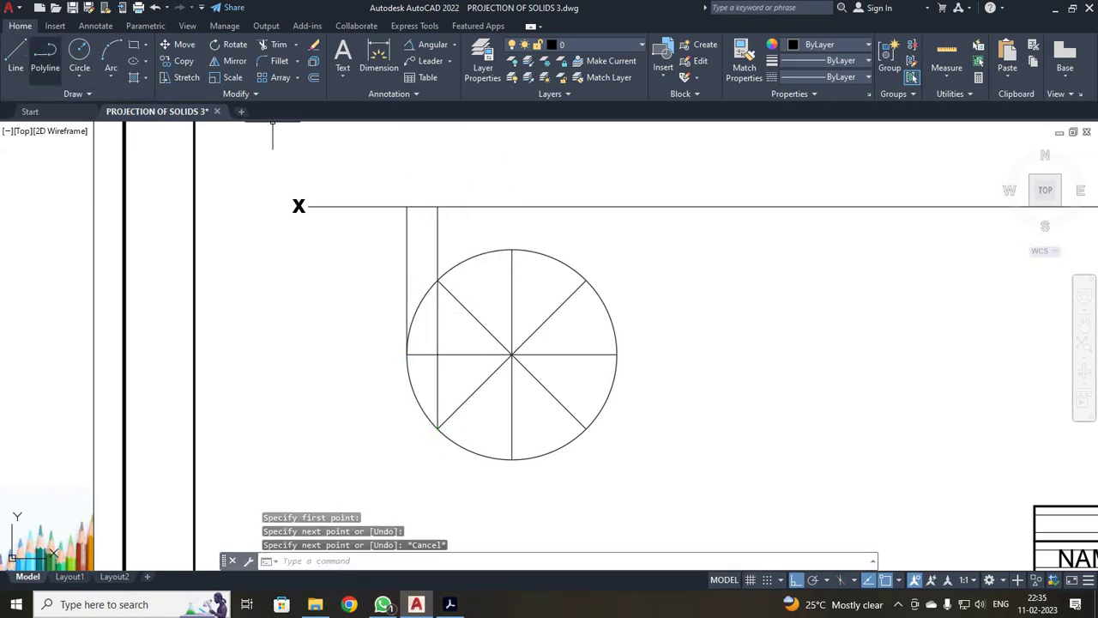
- Draw vertical projectors up to the XY line from the circle's top quadrant, lower-right division point and right quadrant
left_click(24, 49)
left_click(512, 249)
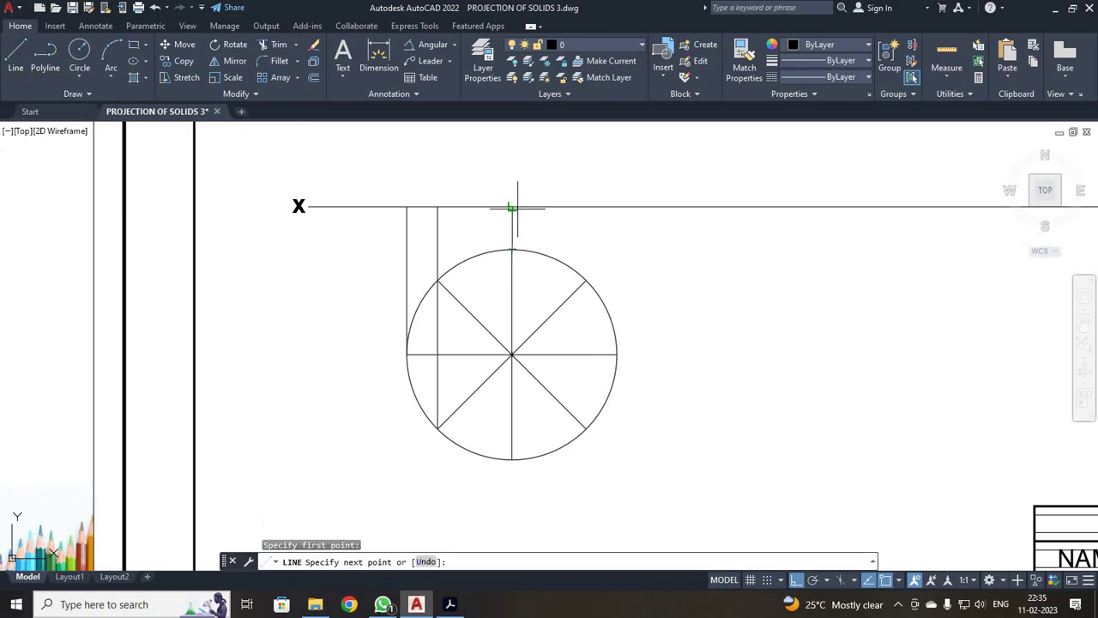
left_click(512, 206)
key("Return")
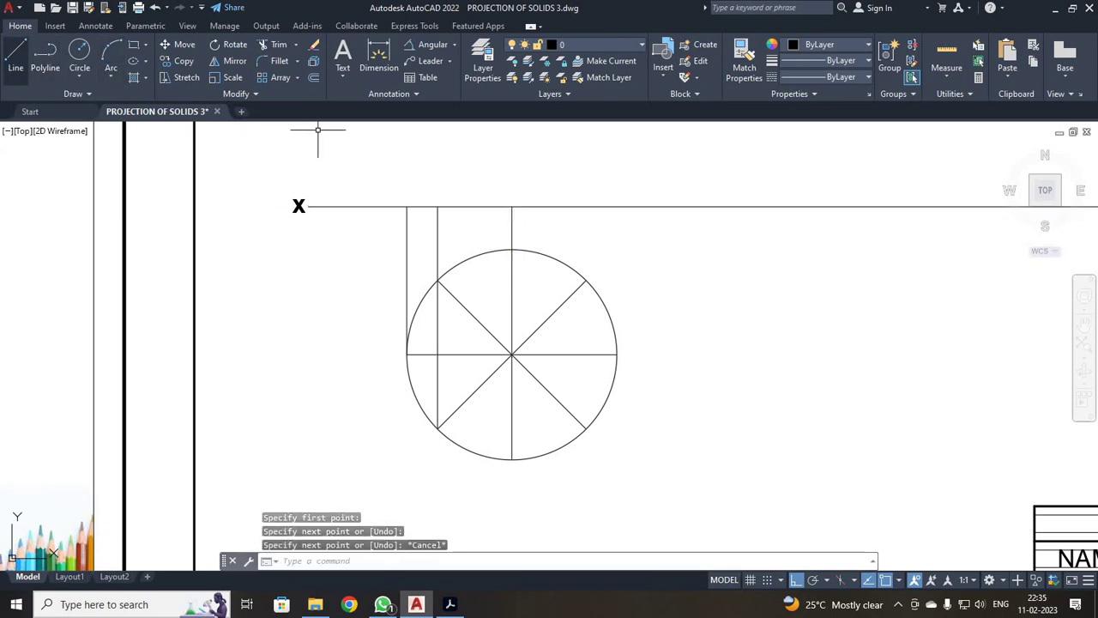
key("Return")
left_click(586, 428)
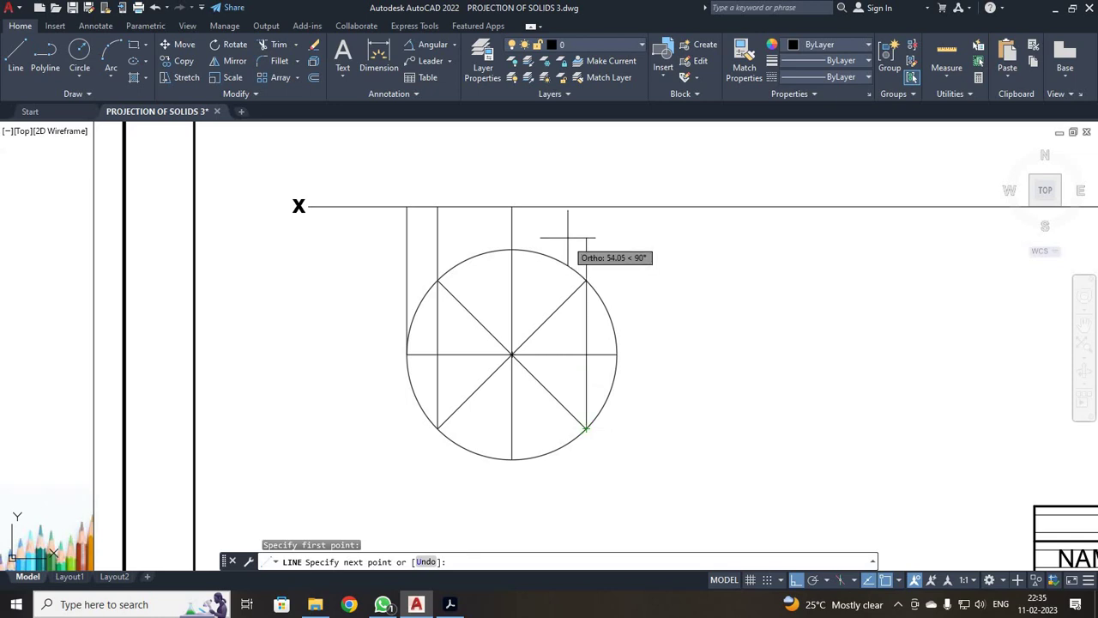
left_click(586, 206)
key("Return")
left_click(16, 53)
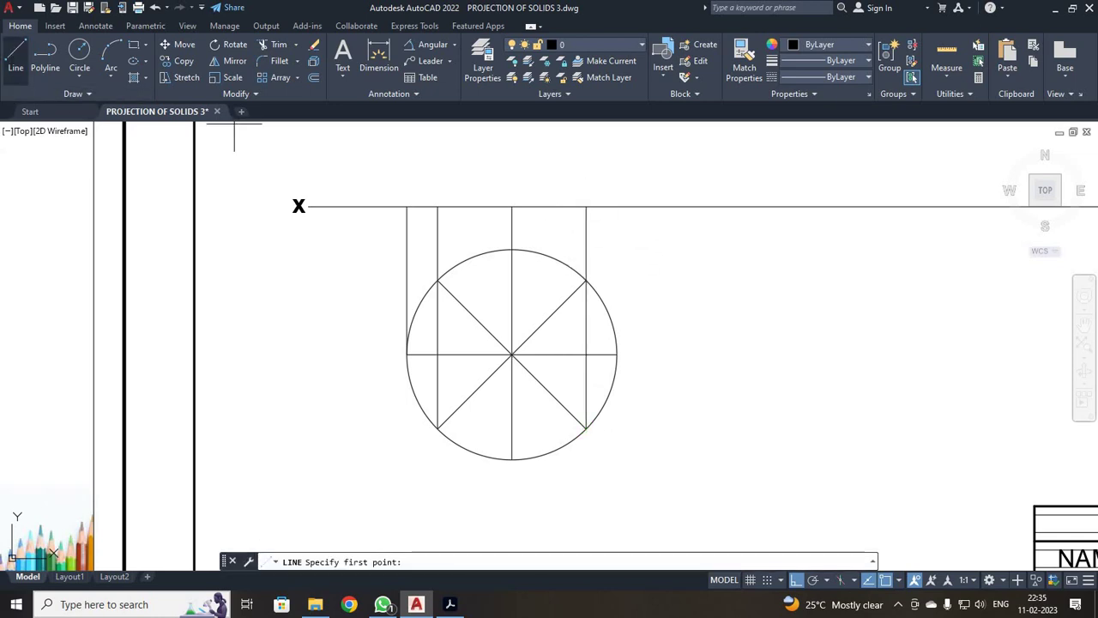
left_click(617, 355)
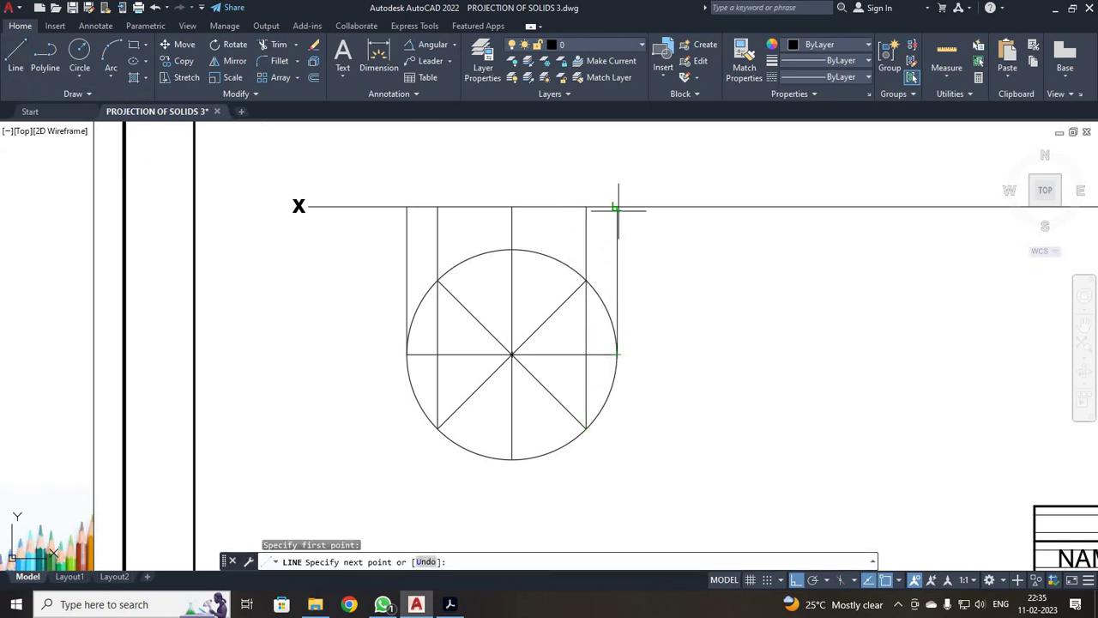
left_click(617, 206)
key("Escape")
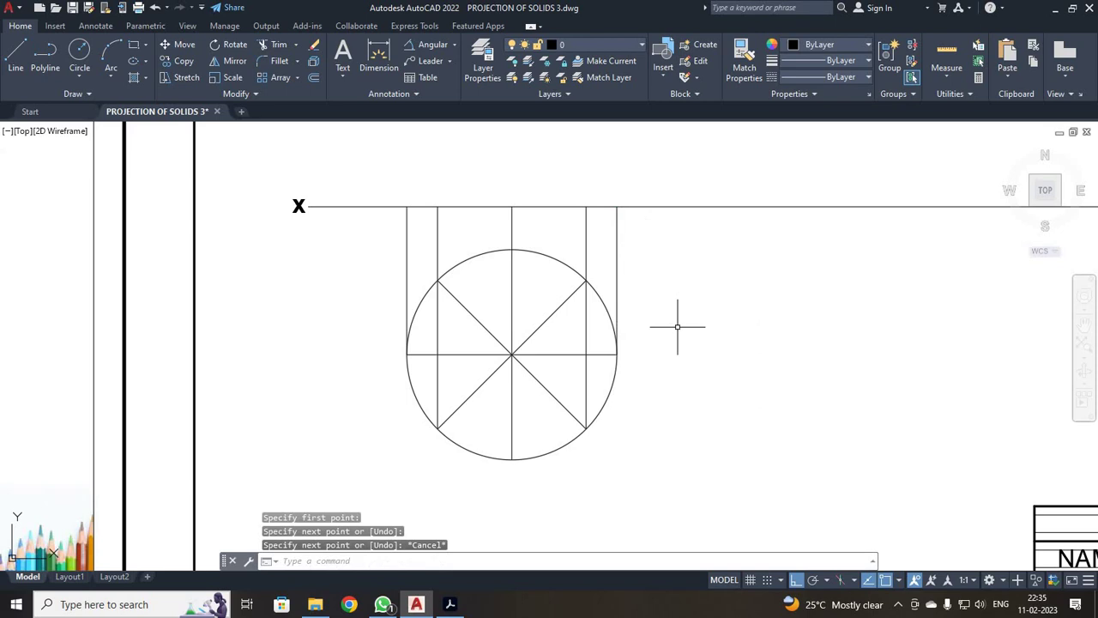
- Draw an 80 mm vertical axis in CENTER2 linetype upward from the centre projector's end on the XY line
left_click(835, 77)
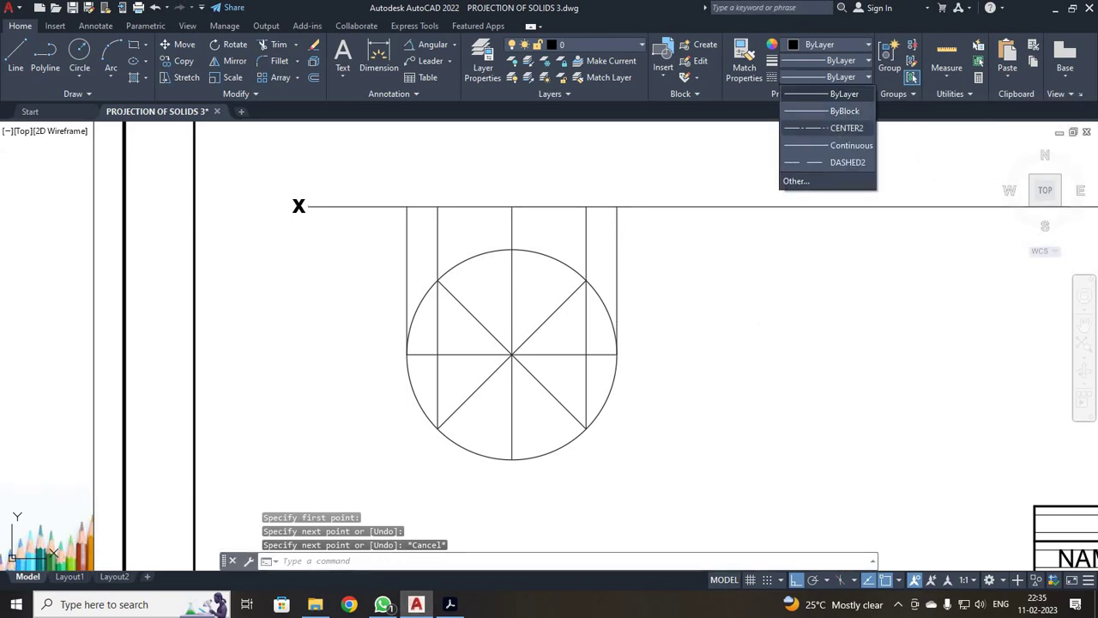
left_click(838, 124)
type("z")
key("Return")
type("a")
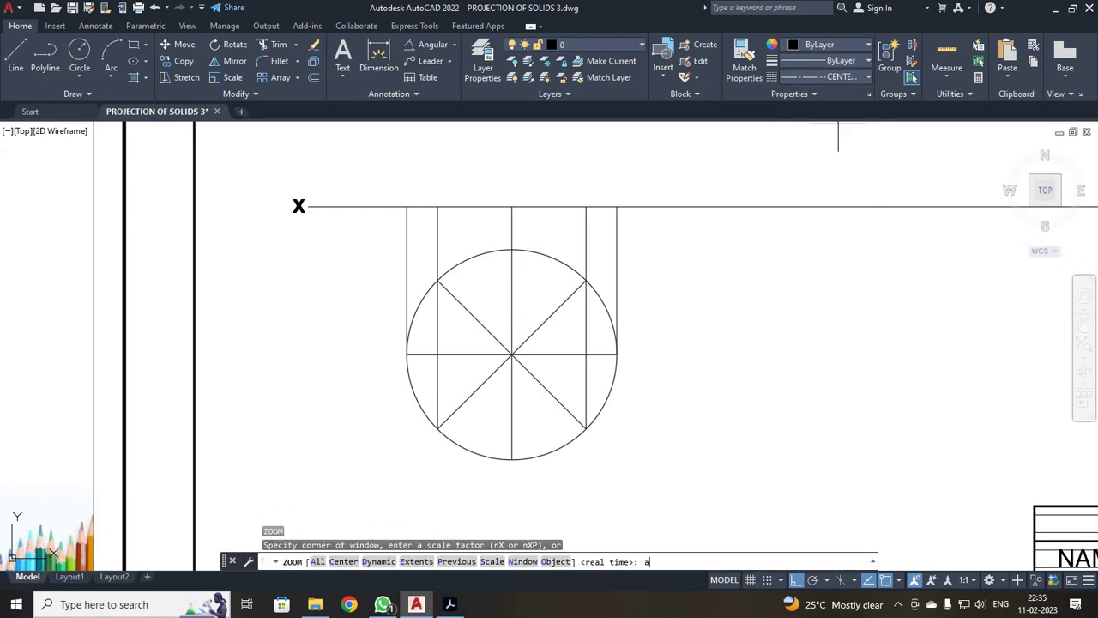
key("Return")
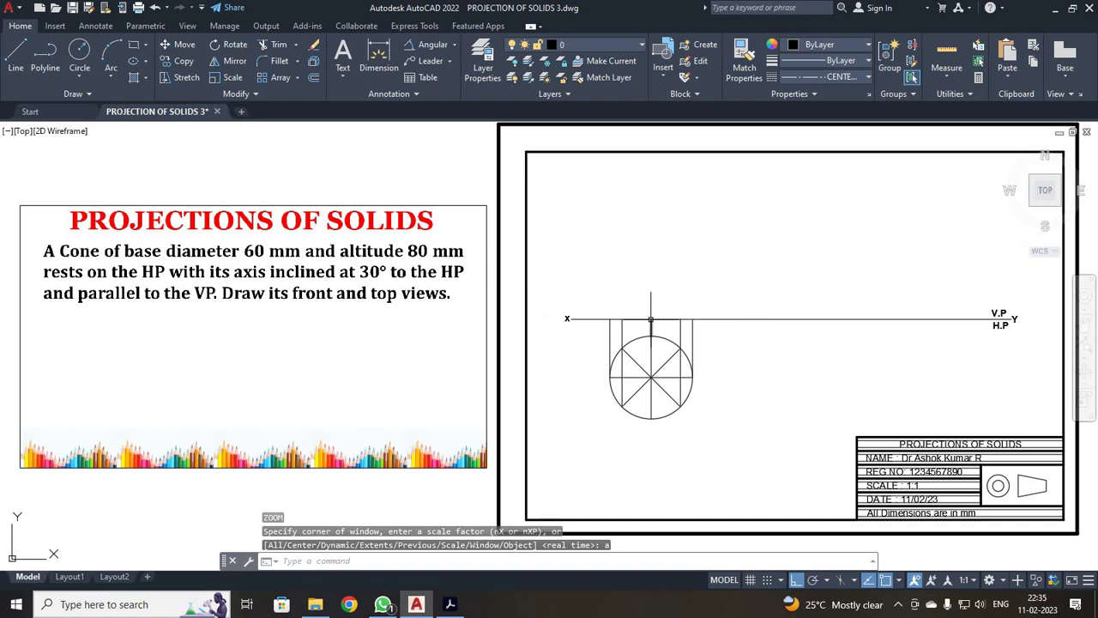
left_click(16, 60)
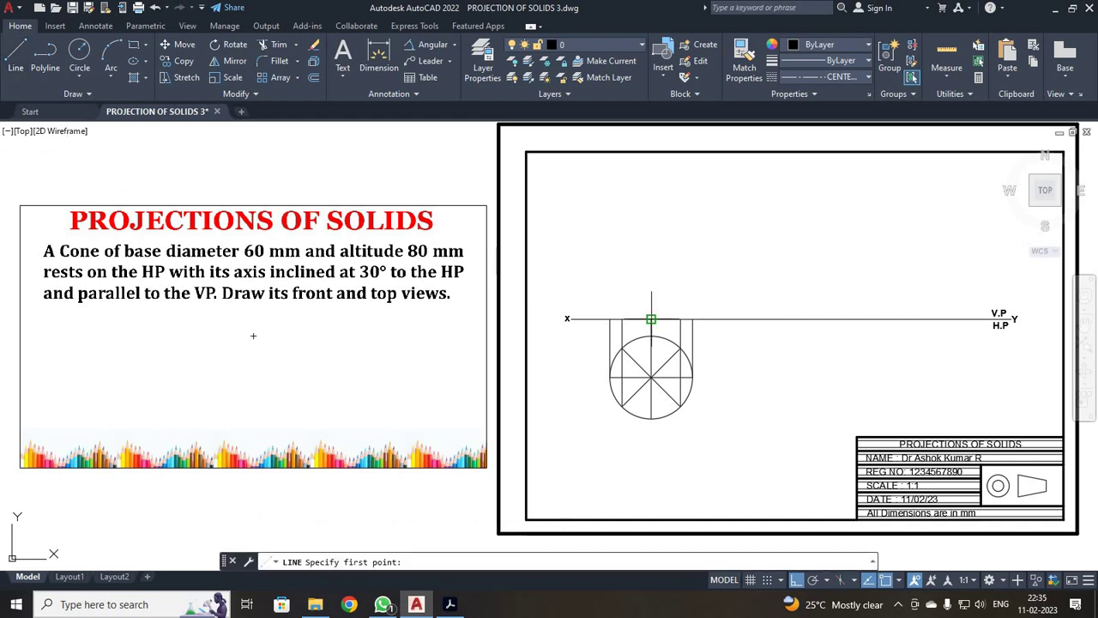
left_click(651, 319)
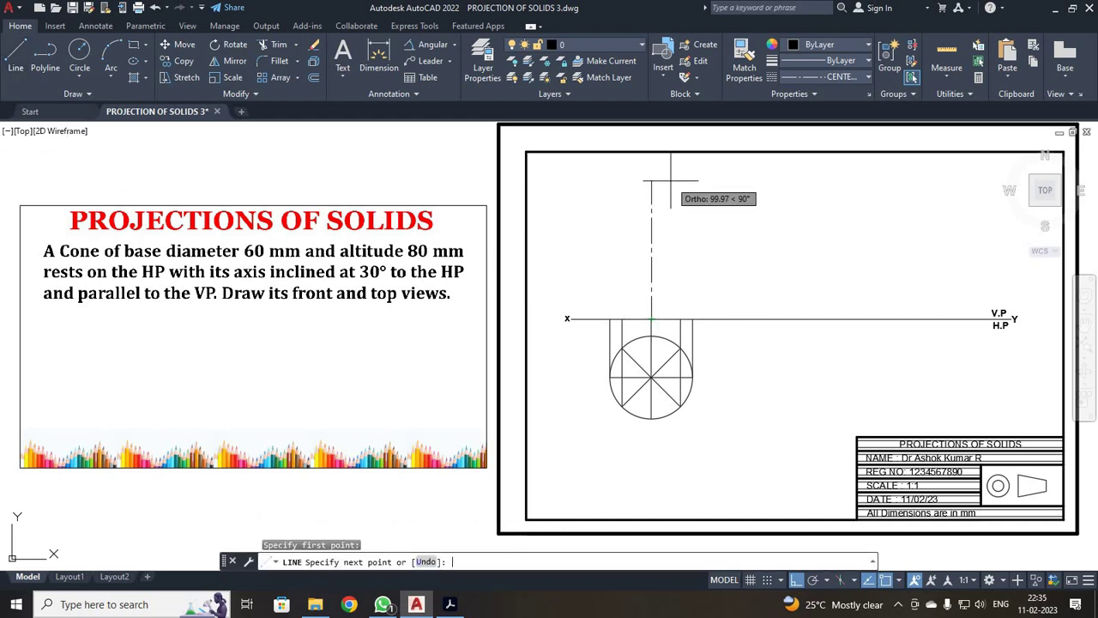
type("80")
key("Return")
key("Escape")
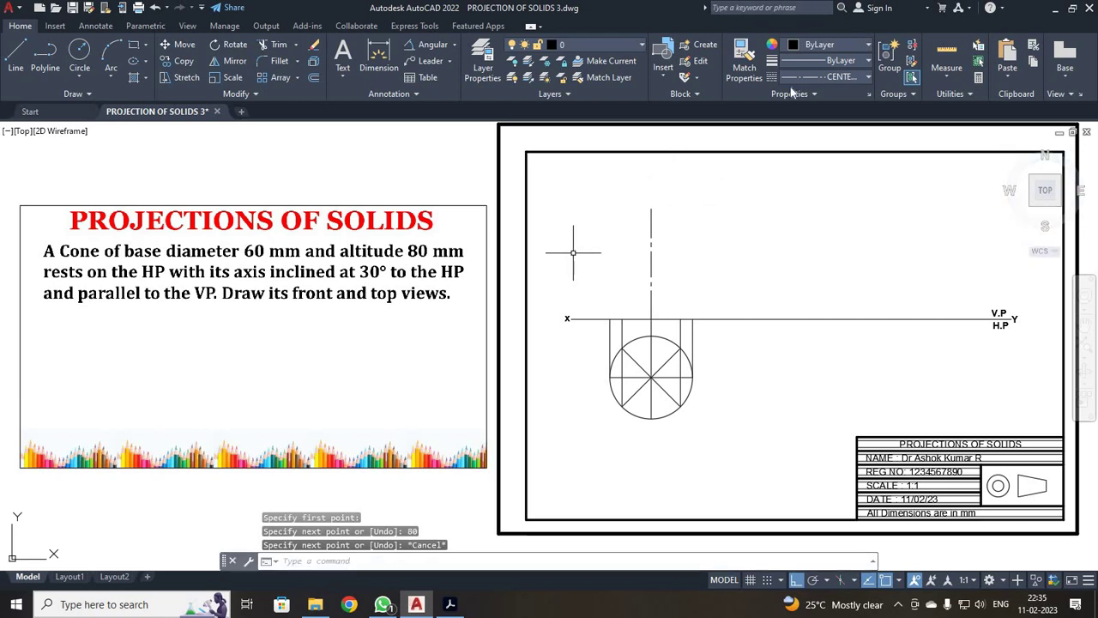
- Draw the cone's triangular front view in ByLayer linetype from the axis's upper end to the outermost projectors' ends on the XY line
left_click(835, 78)
left_click(825, 92)
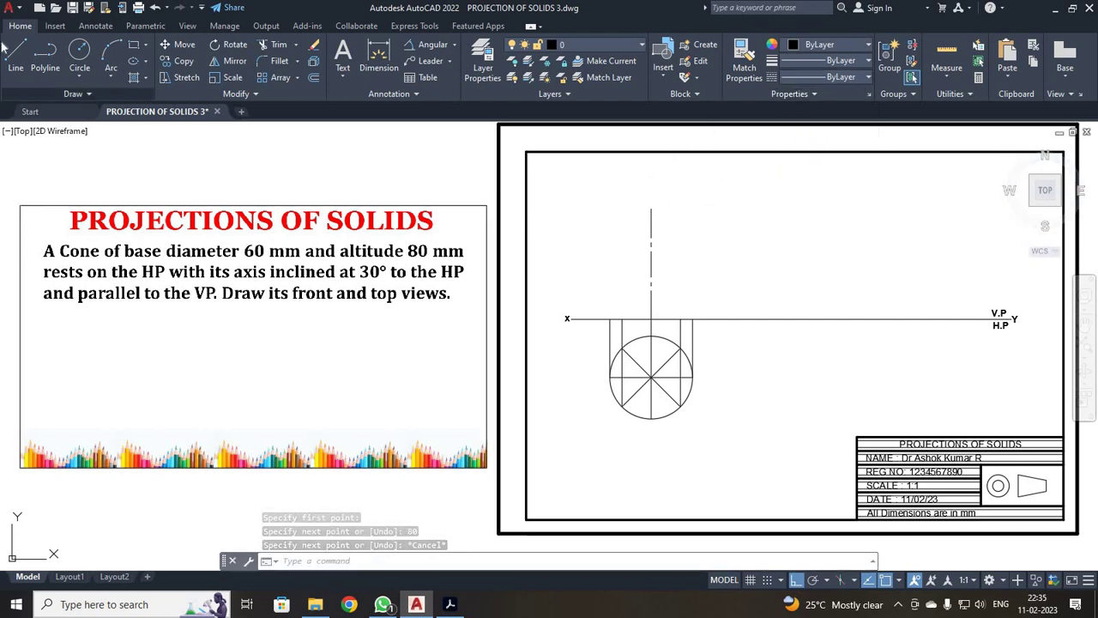
left_click(16, 56)
scroll(596, 311, "up", 2)
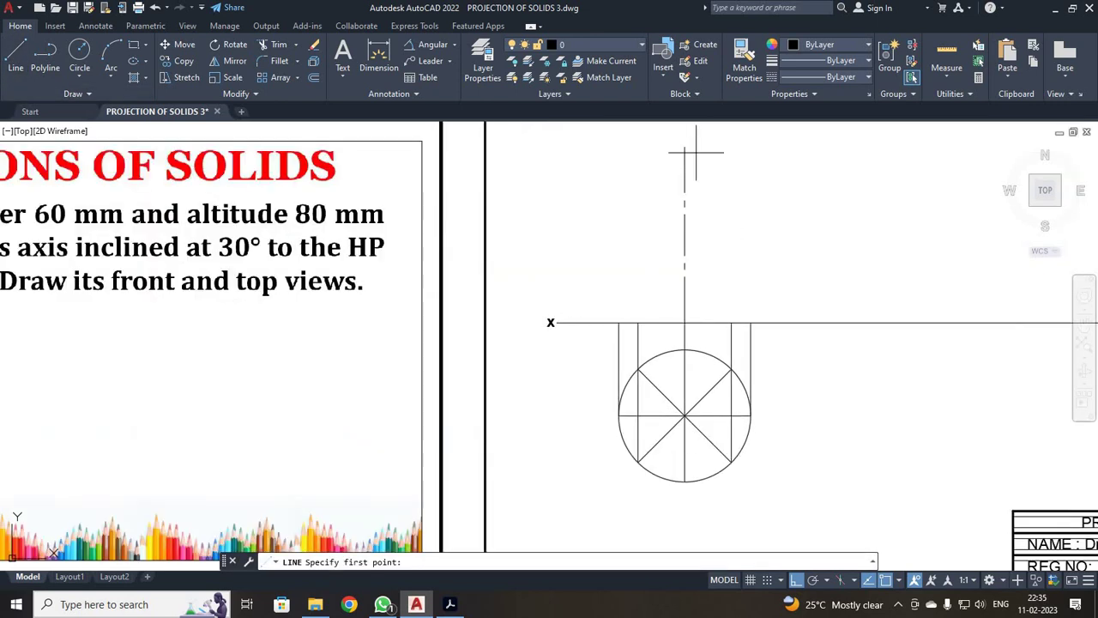
left_click(684, 146)
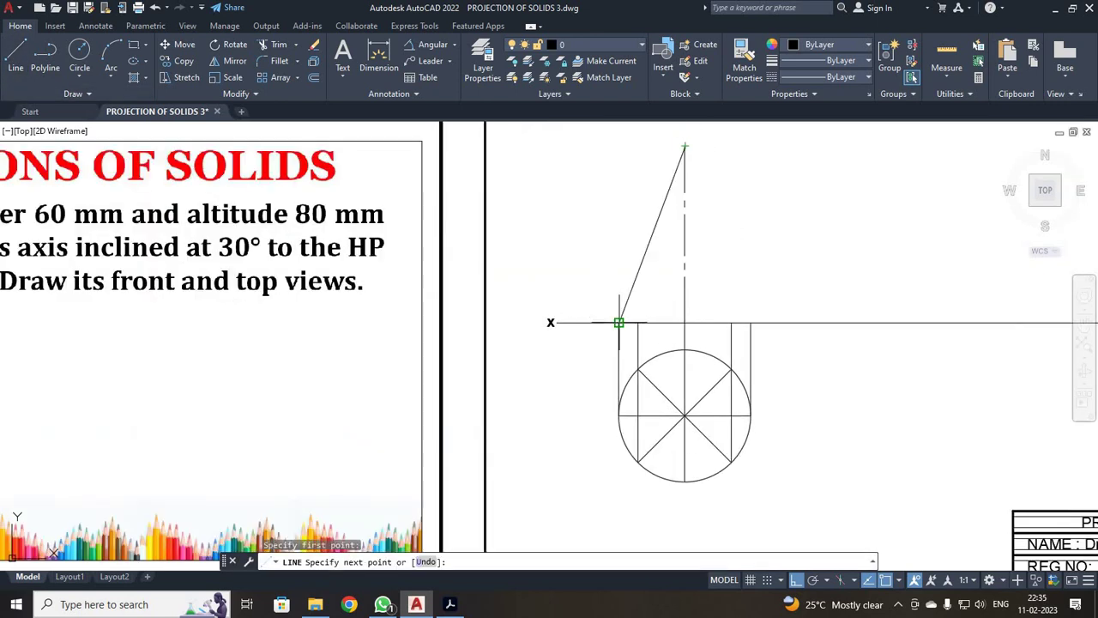
left_click(751, 322)
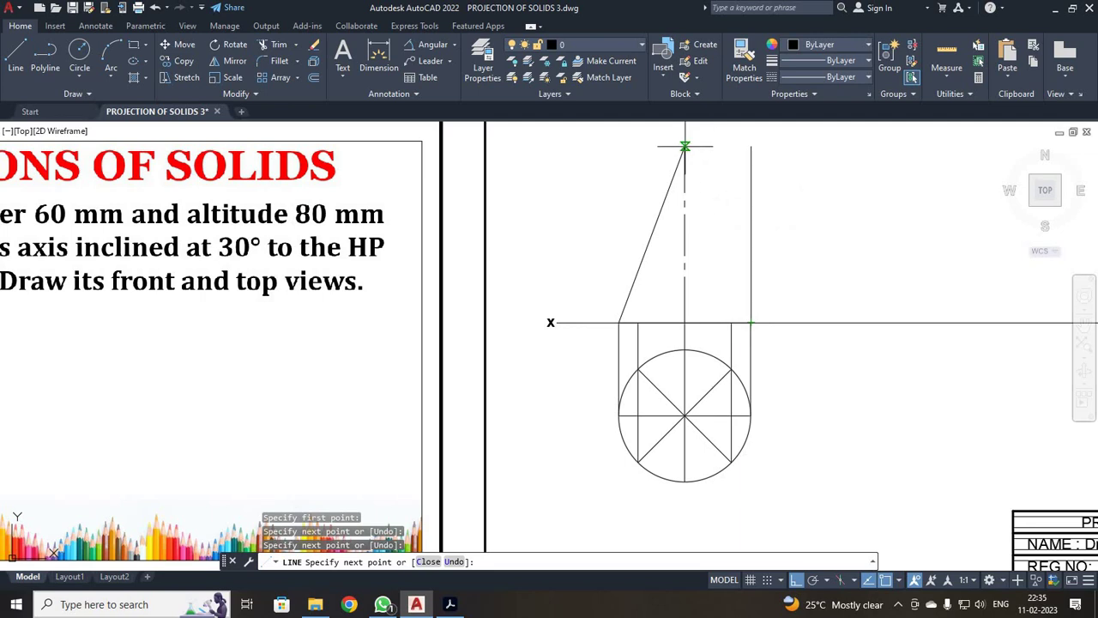
left_click(685, 147)
key("Escape")
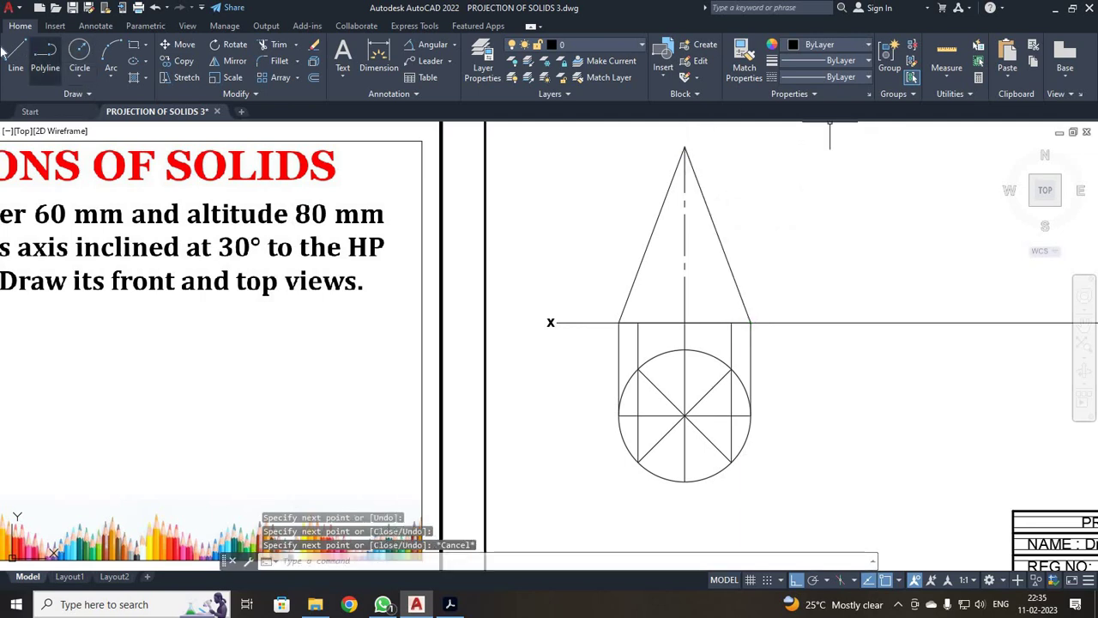
- Draw two generator lines from the cone's apex to the inner left and inner right projector ends on the XY line
left_click(12, 53)
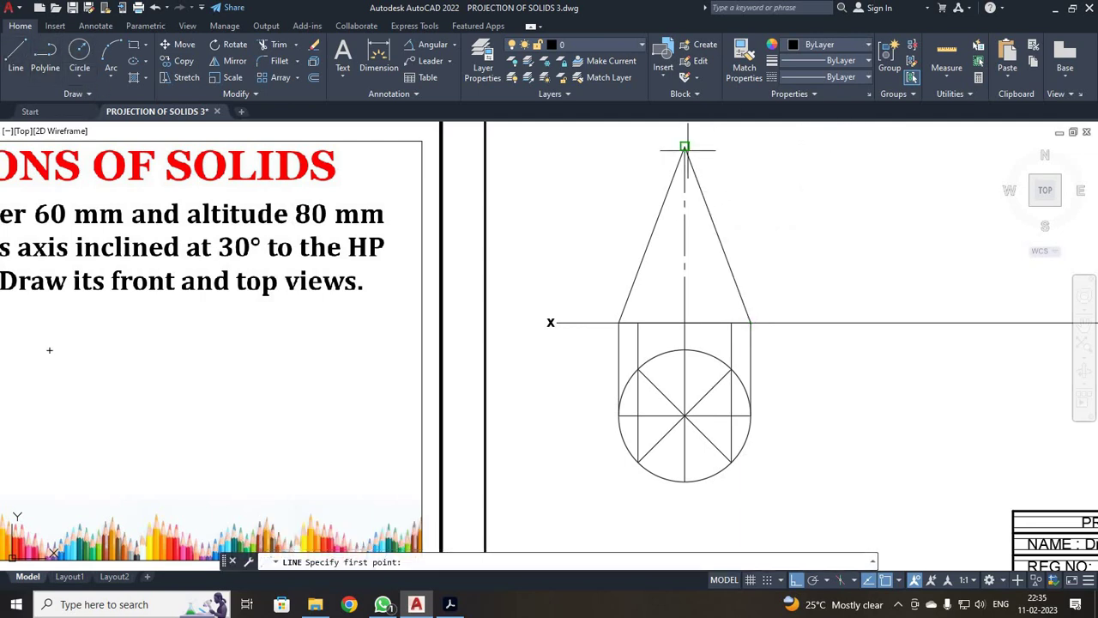
left_click(685, 146)
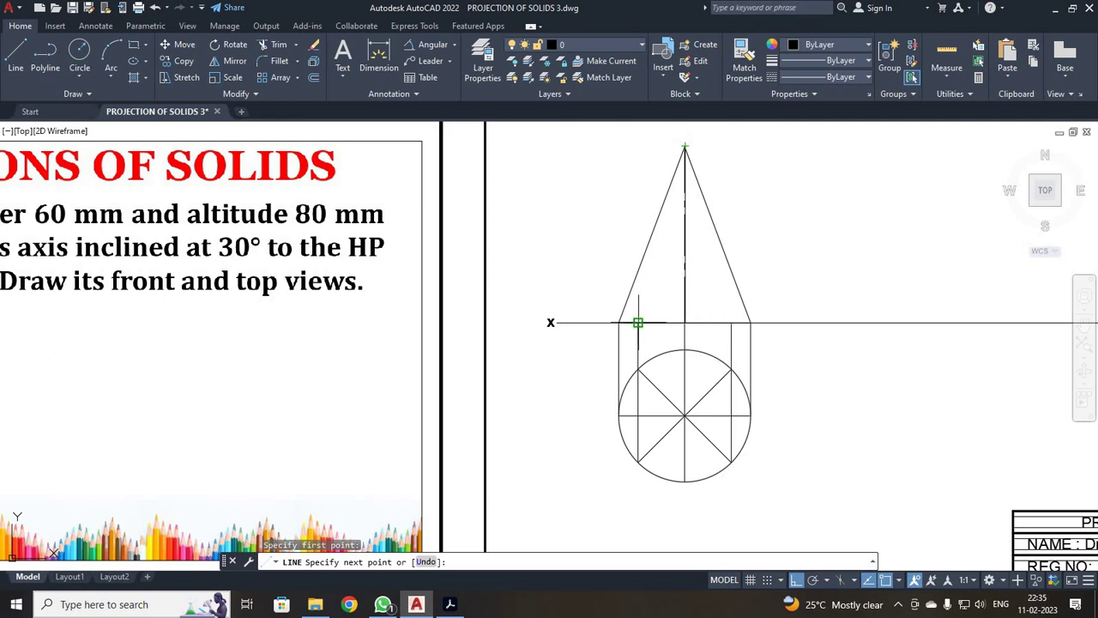
left_click(637, 323)
key("Return")
key("Return")
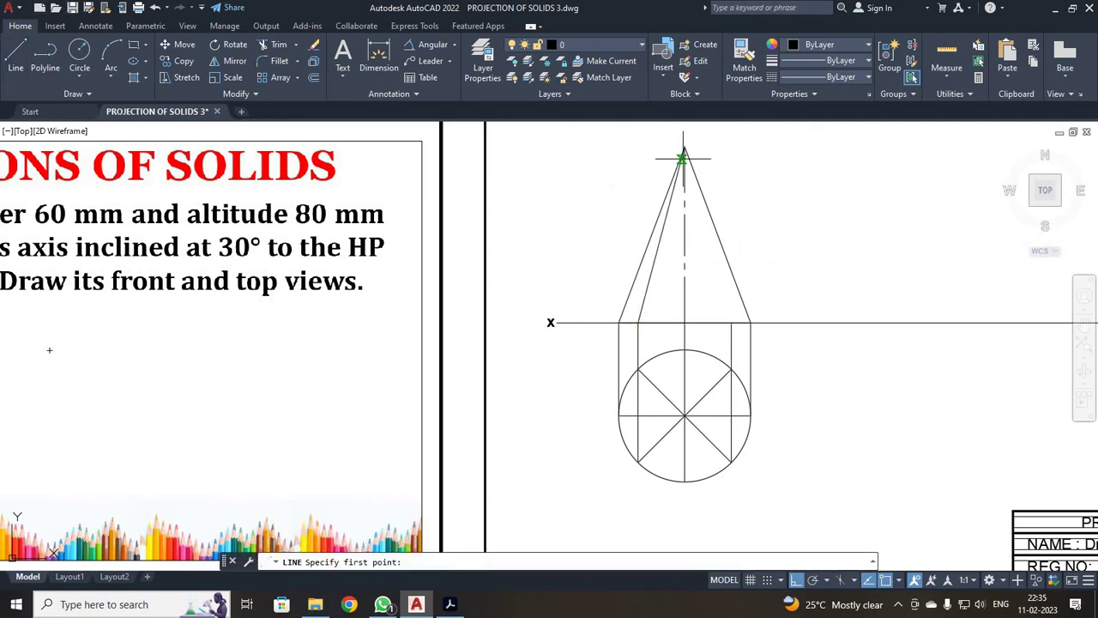
left_click(684, 147)
left_click(731, 323)
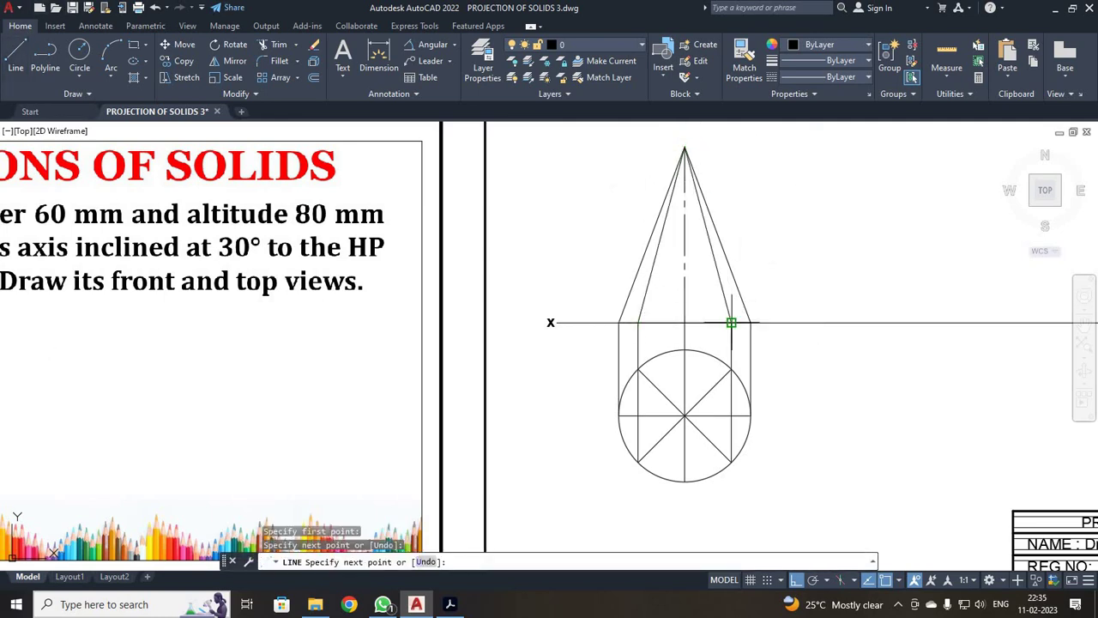
key("Escape")
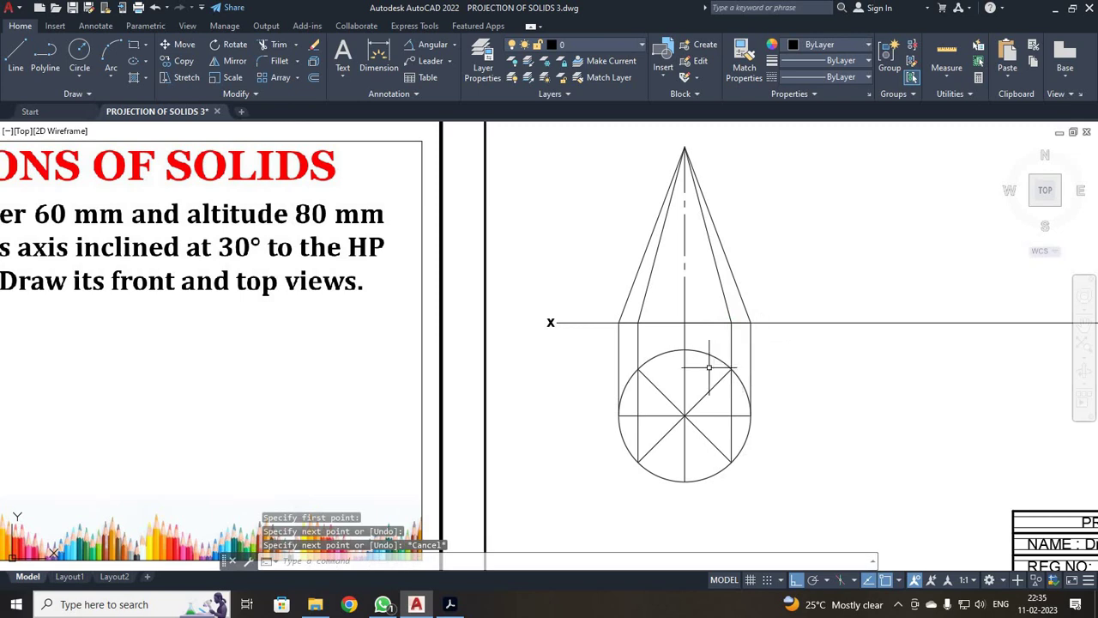
- Set the top-view circle's lineweight to 0.35 mm
left_click(715, 356)
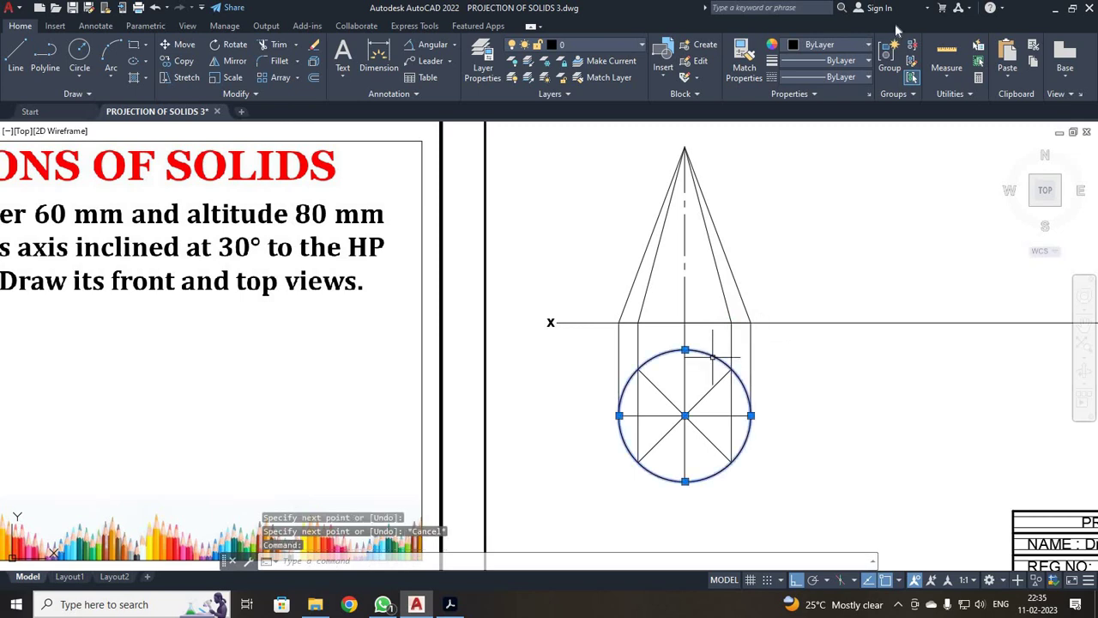
left_click(864, 61)
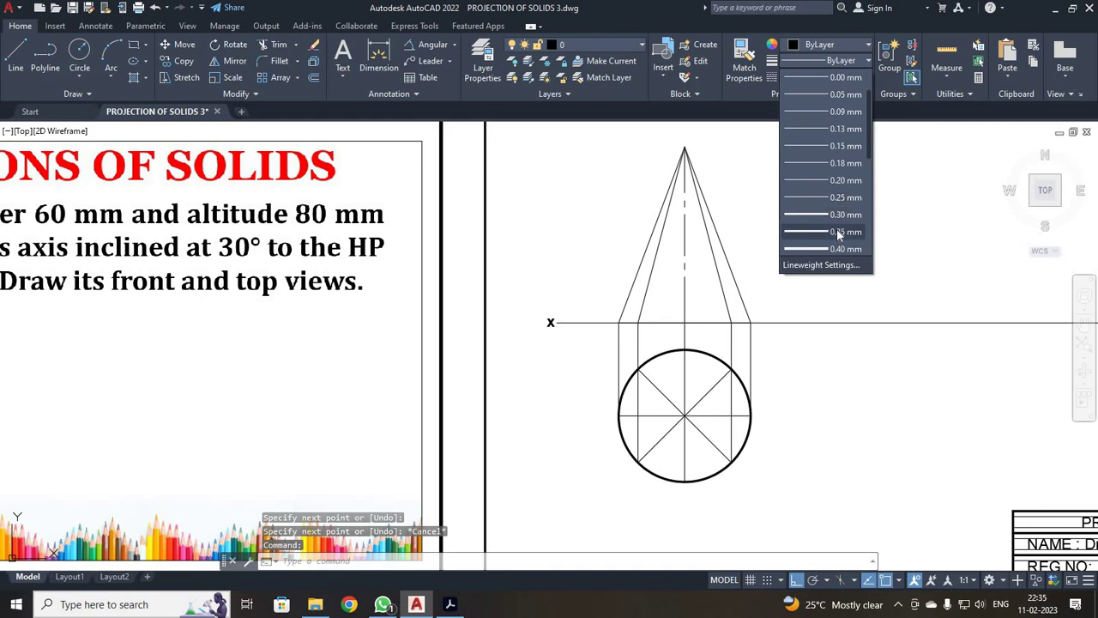
left_click(836, 231)
- Set the lineweight of the front view's two slanted sides and base line to 0.35 mm
left_click(641, 265)
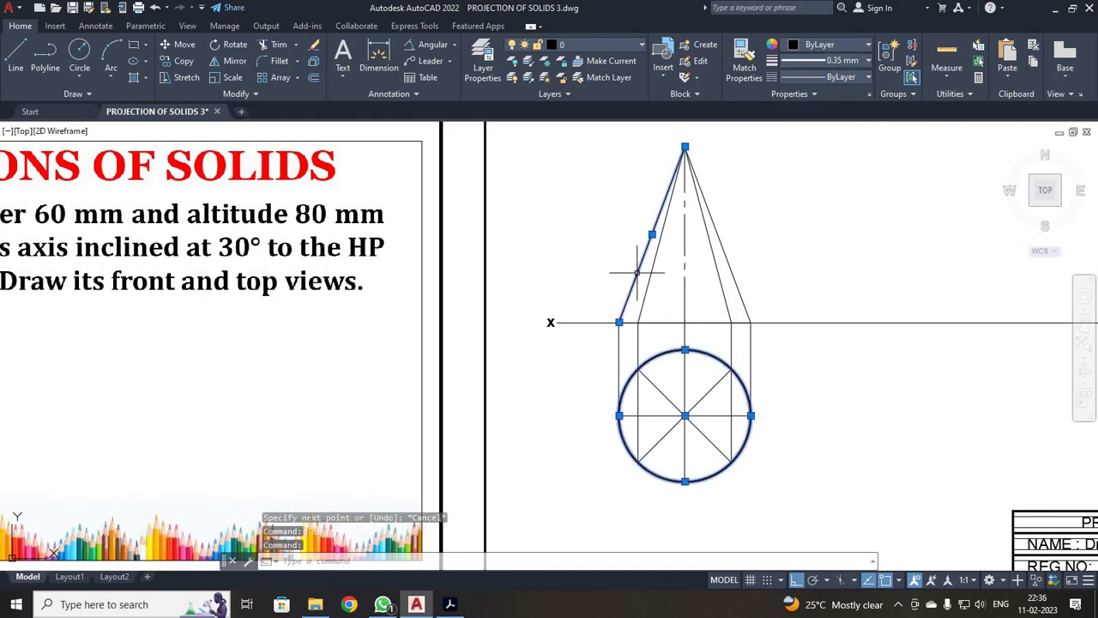
left_click(736, 277)
left_click(702, 322)
left_click(840, 69)
left_click(841, 69)
left_click(840, 79)
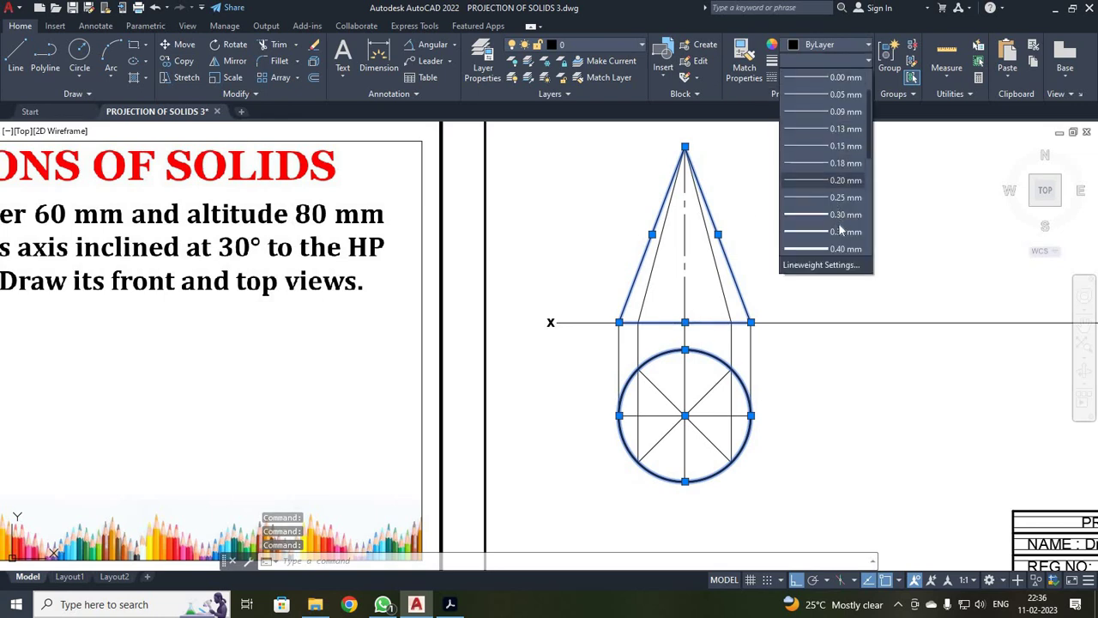
left_click(839, 230)
key("Escape")
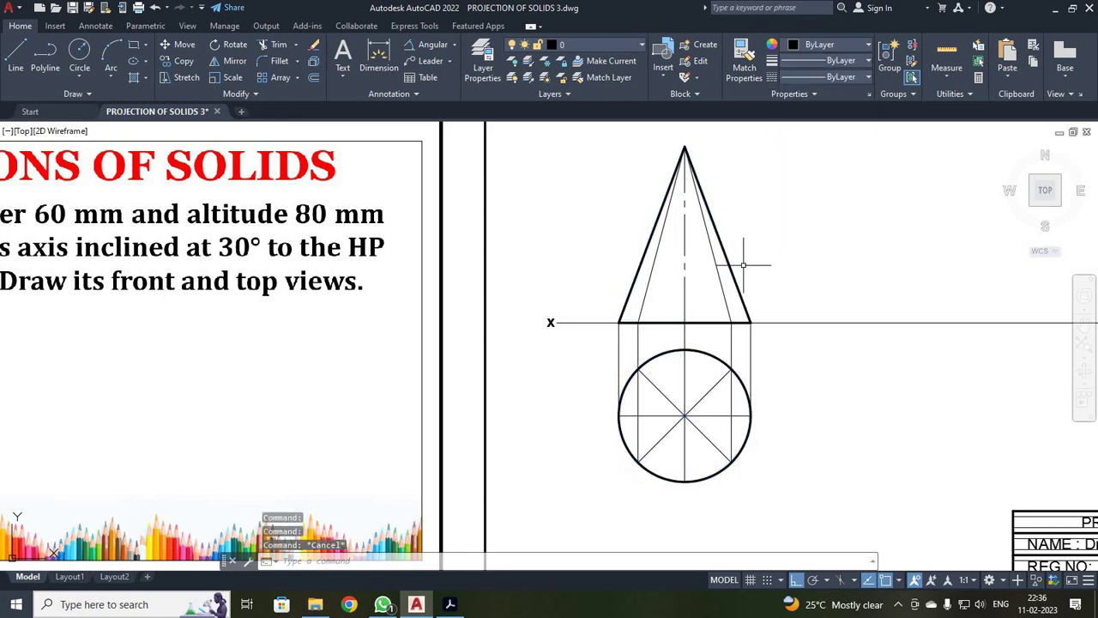
left_click(721, 276)
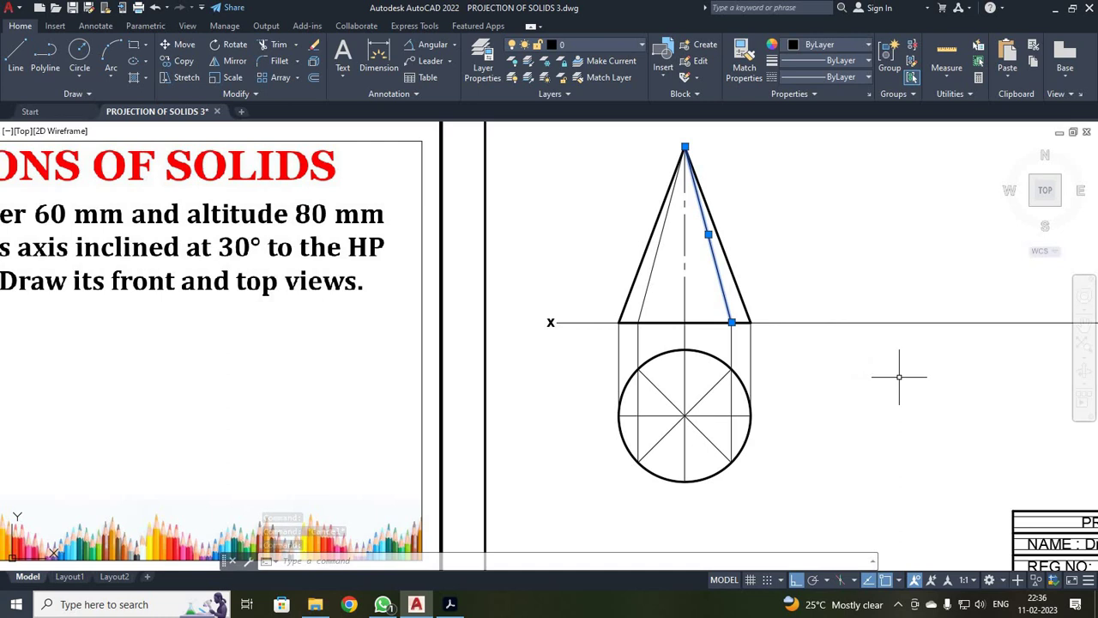
left_click(643, 294)
left_click(683, 296)
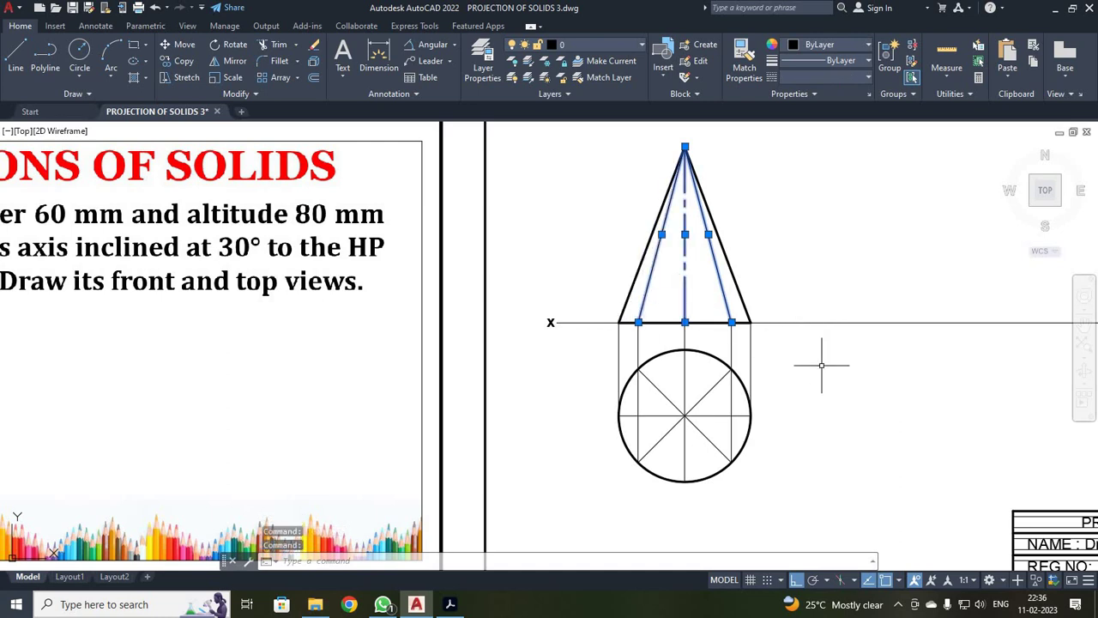
key("Escape")
key("Escape")
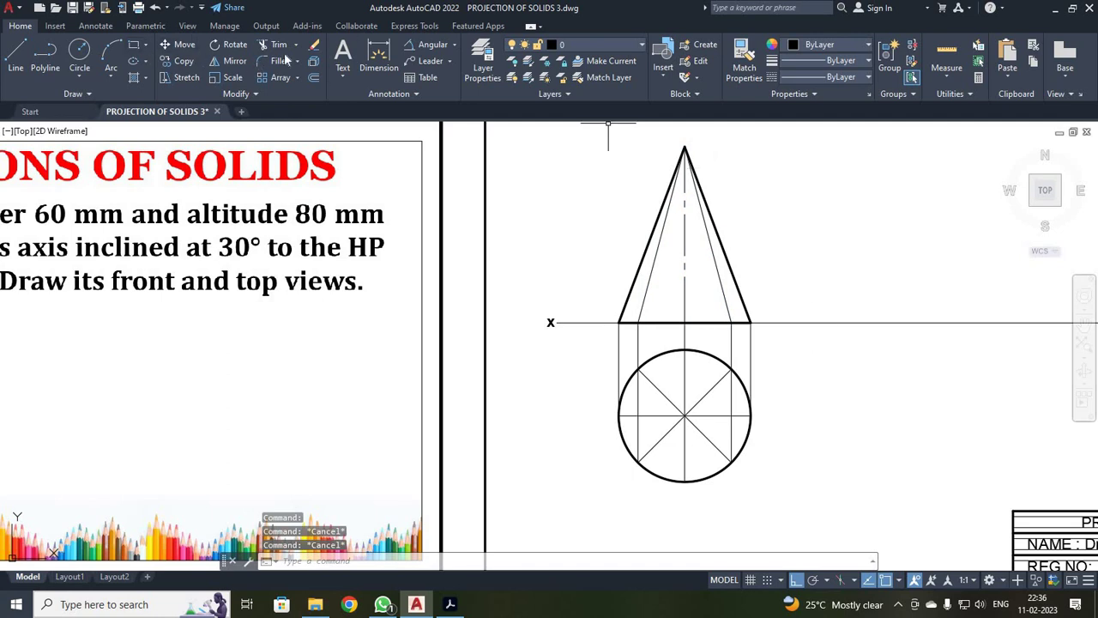
- Add a multiline text label "a" in the empty area below and to the left of the circle
left_click(347, 55)
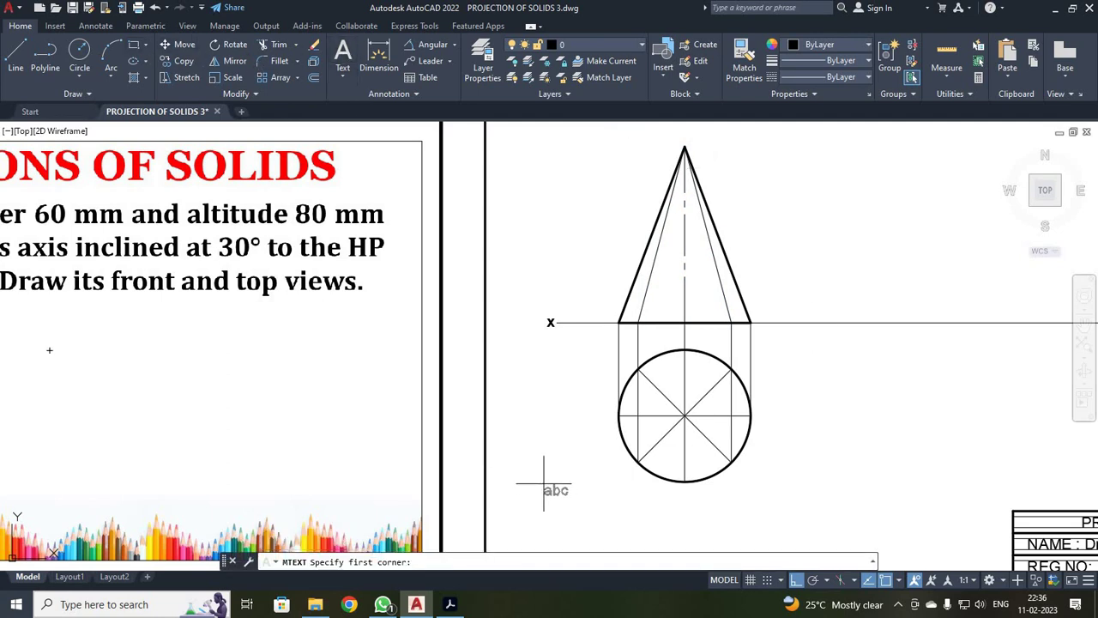
left_click(532, 470)
left_click(611, 505)
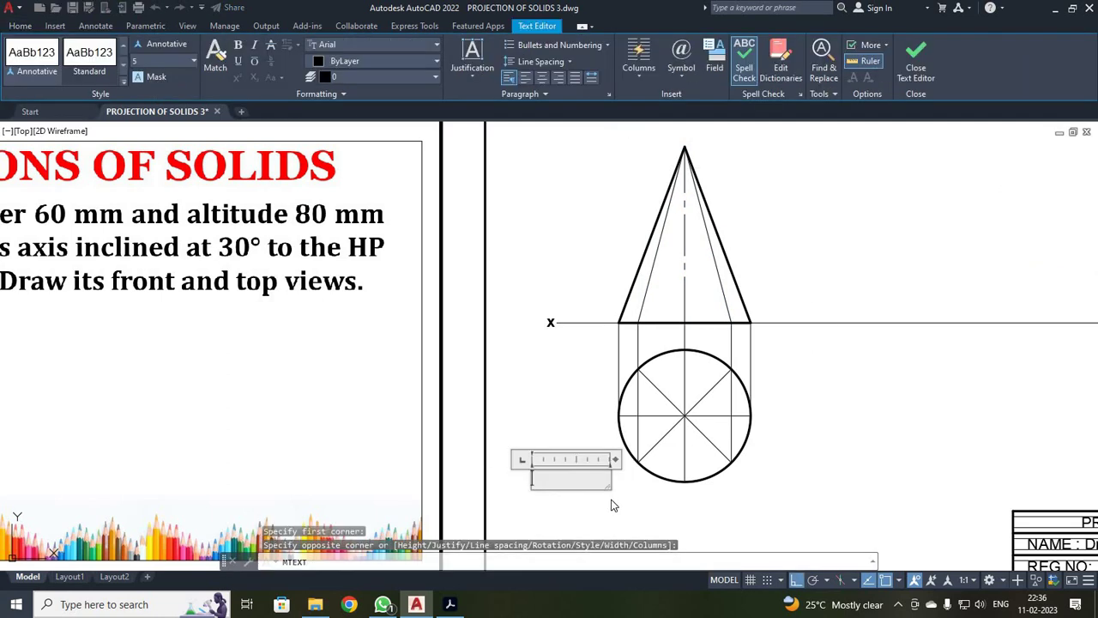
left_click(537, 363)
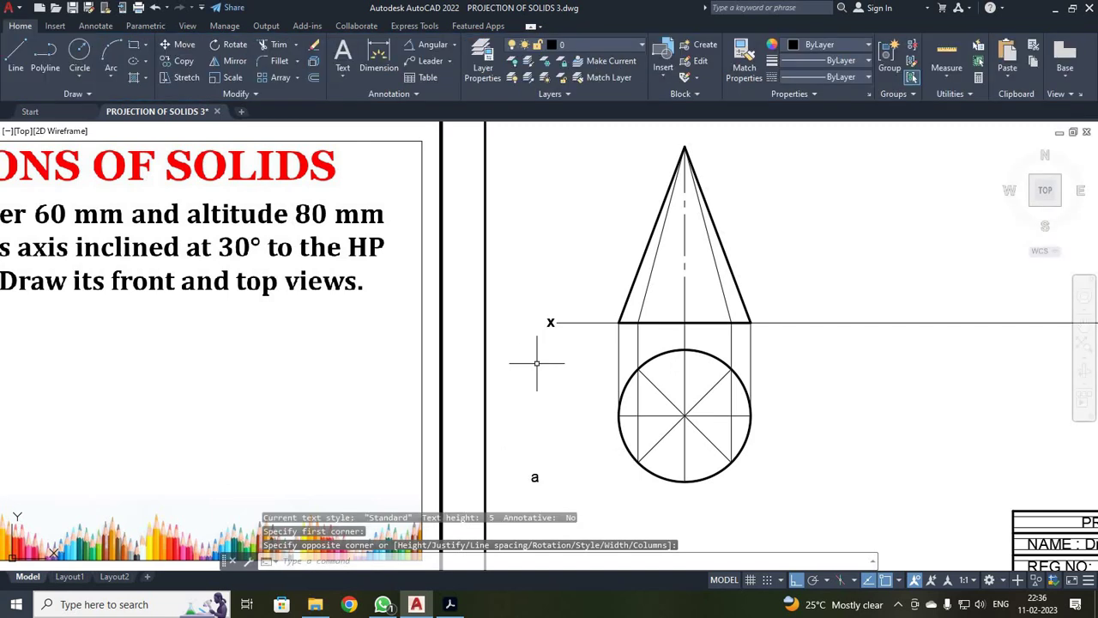
- Move the label "a" beside the circle's left quadrant point with Ortho turned off
left_click(532, 474)
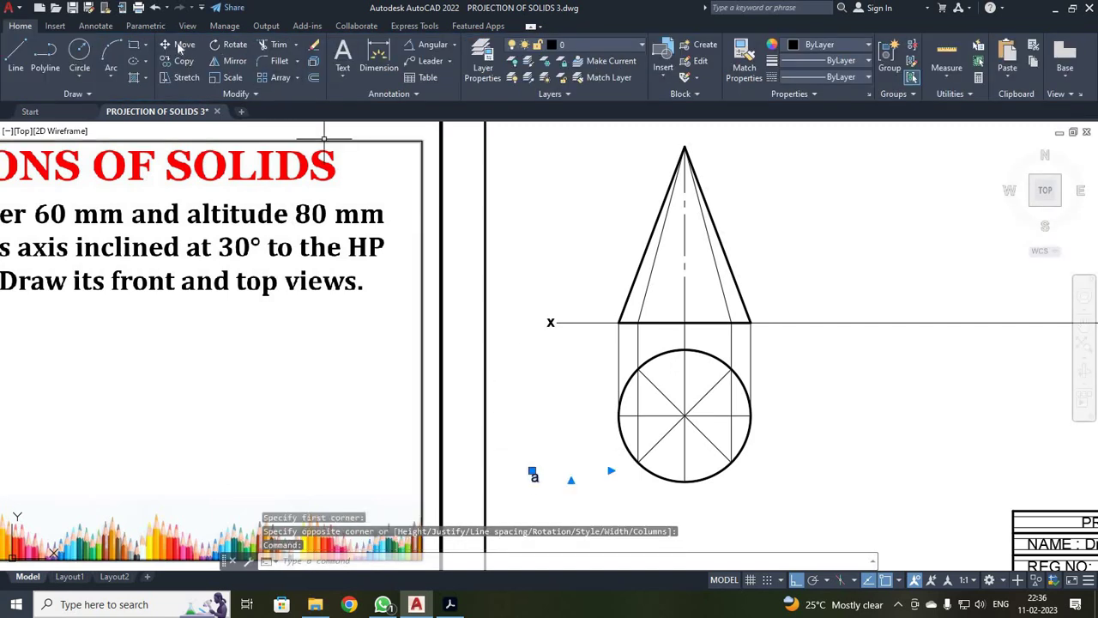
left_click(533, 479)
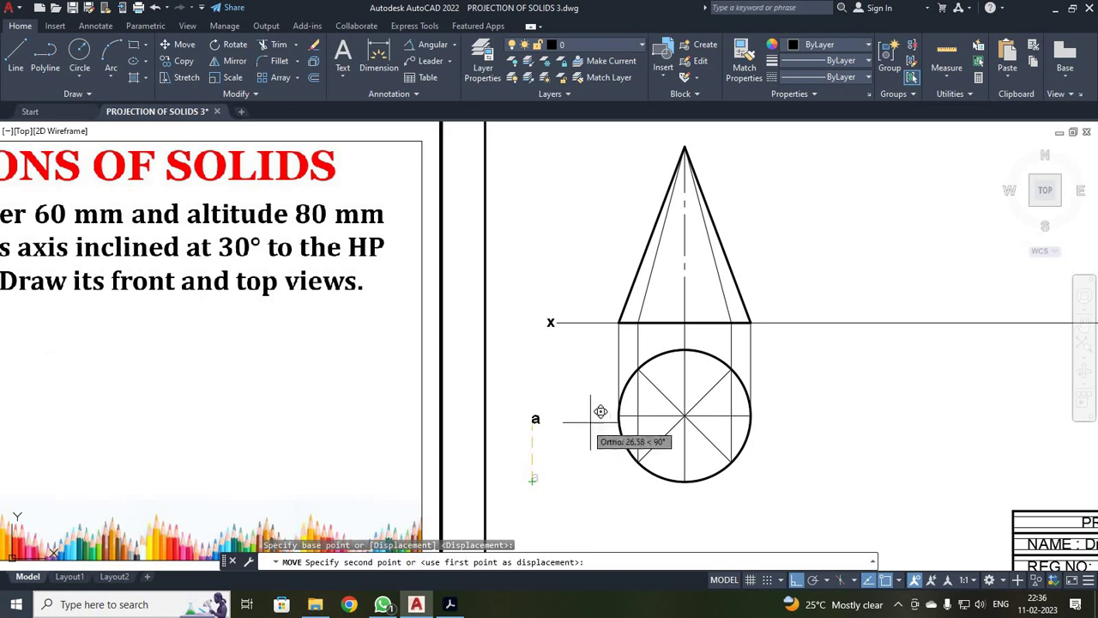
key("F8")
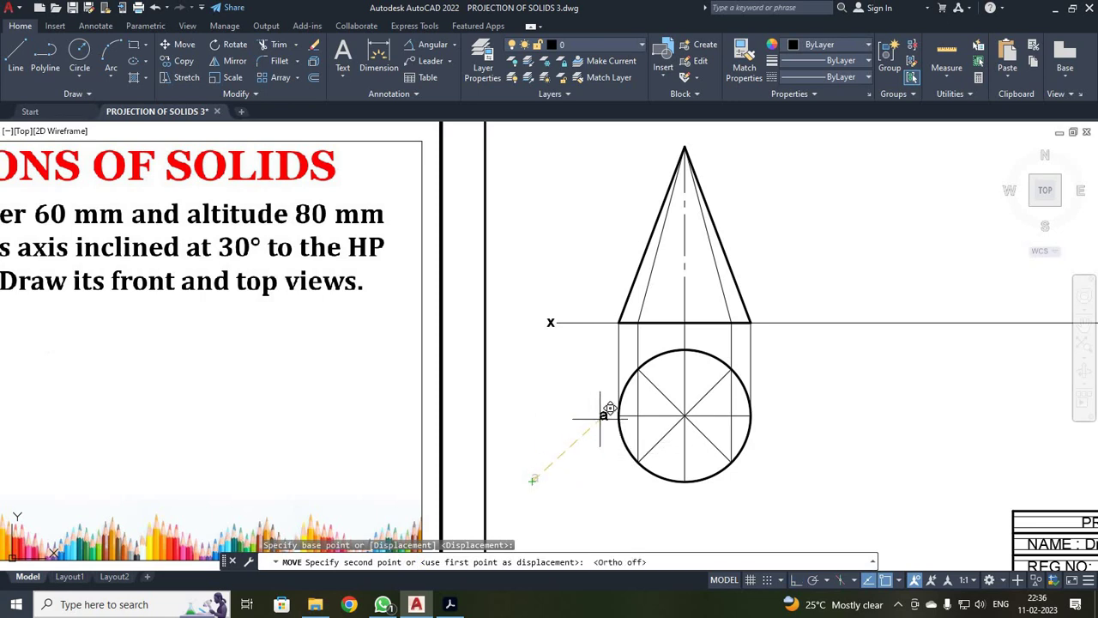
left_click(603, 417)
- Copy the label "a" beside the circle's seven other division points and just below its centre
scroll(644, 439, "up", 4)
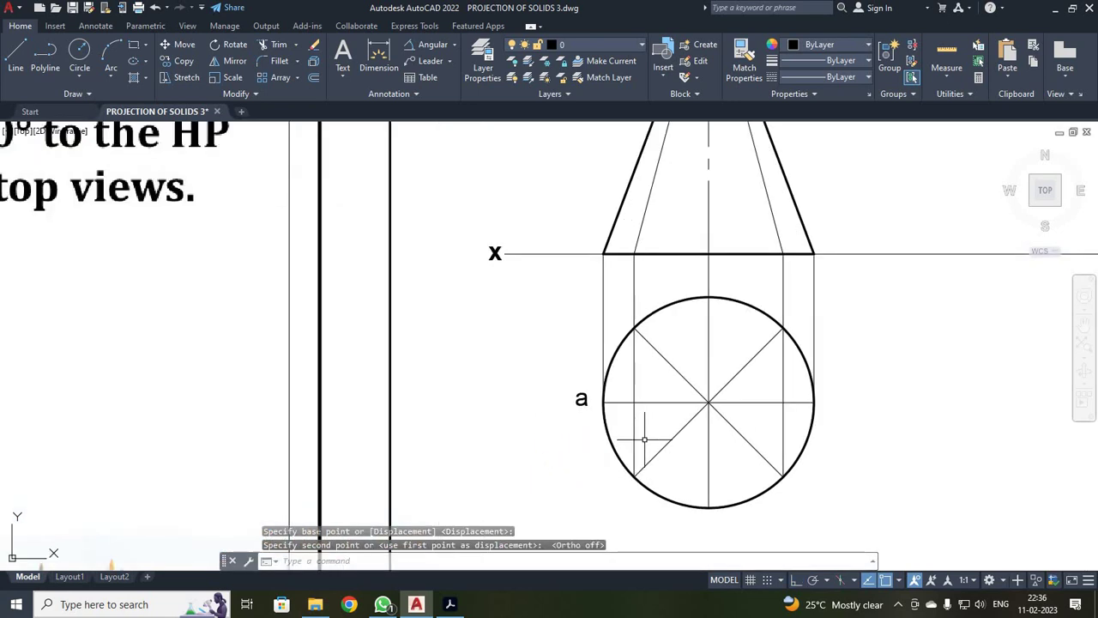
scroll(644, 428, "down", 2)
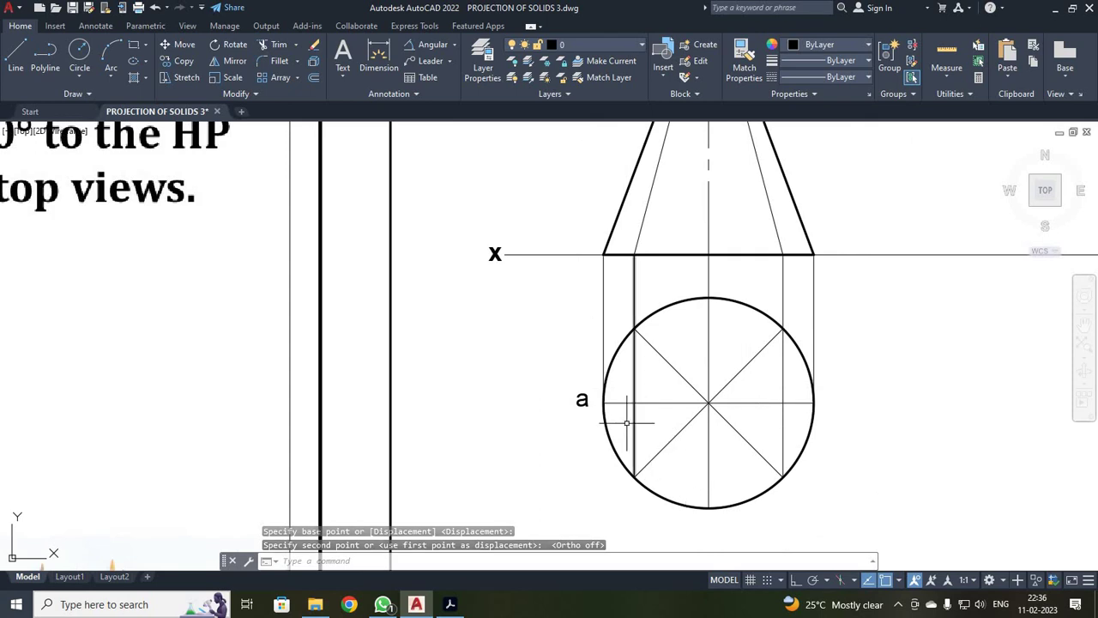
left_click(582, 398)
left_click(182, 61)
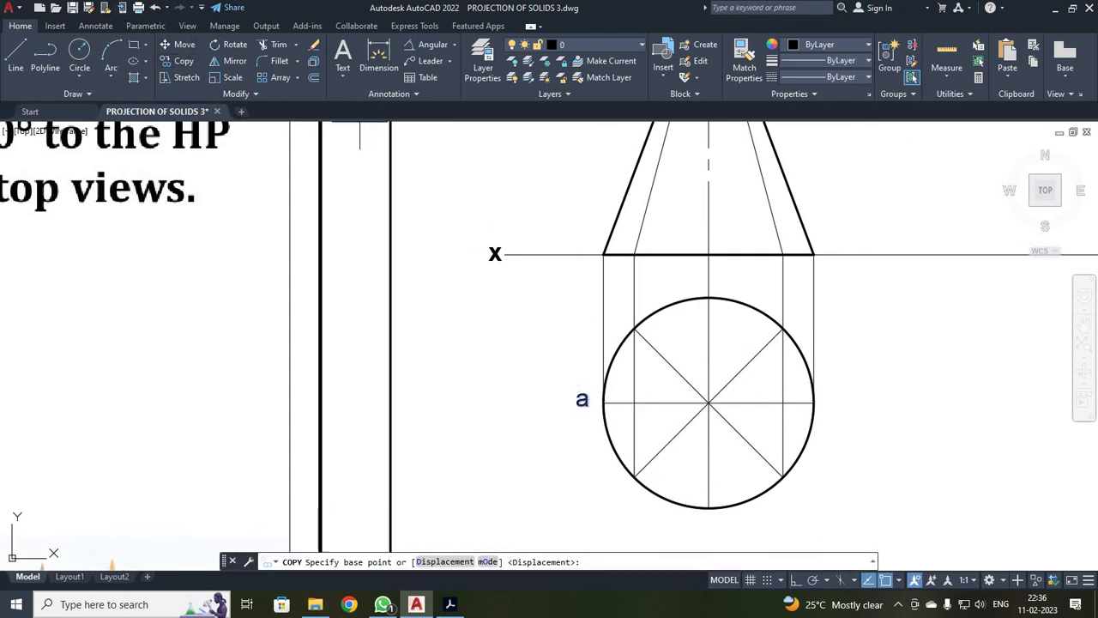
left_click(577, 404)
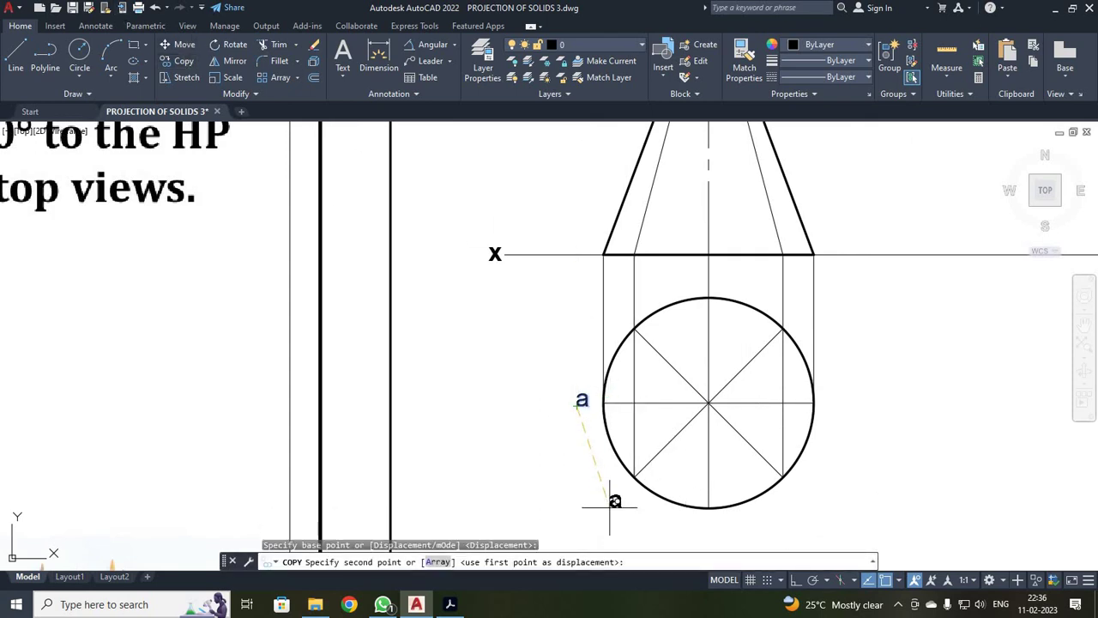
left_click(617, 497)
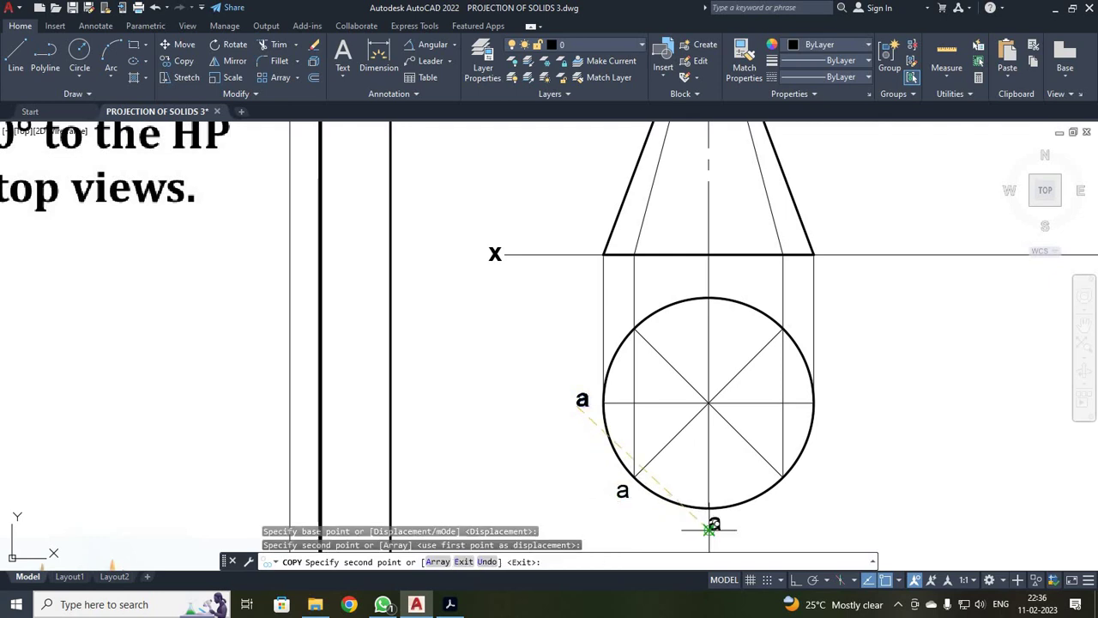
left_click(709, 529)
left_click(788, 494)
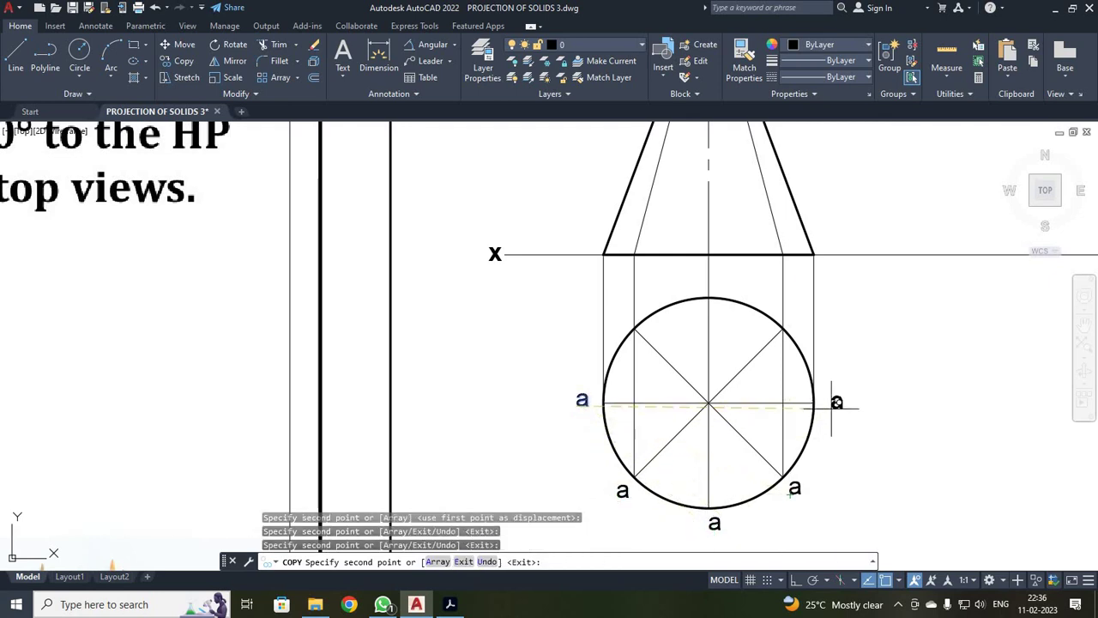
left_click(831, 405)
left_click(797, 321)
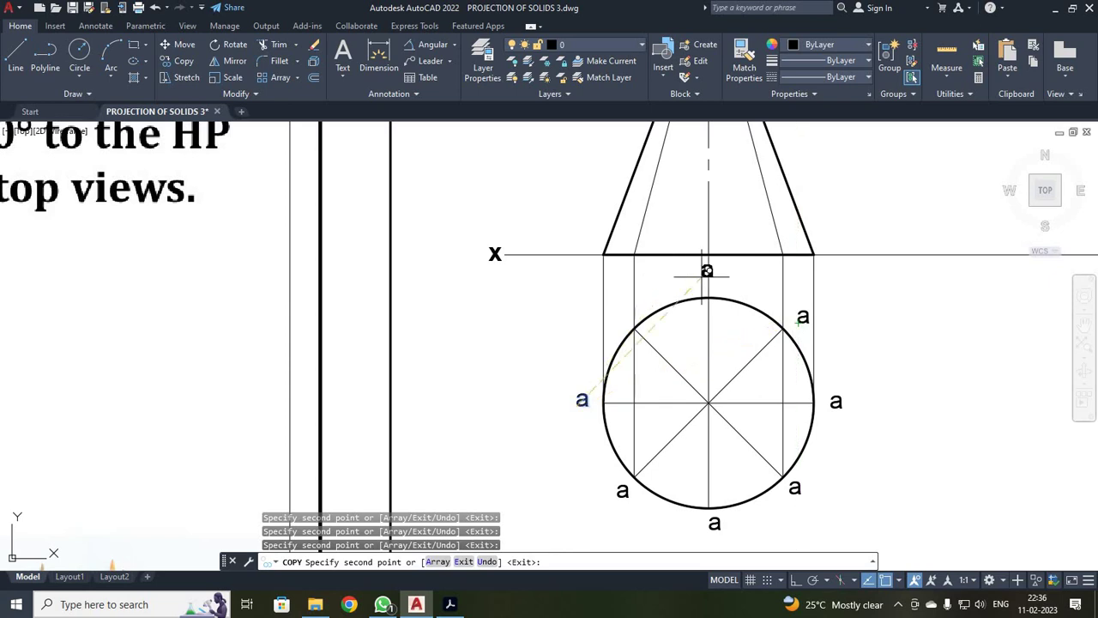
left_click(722, 287)
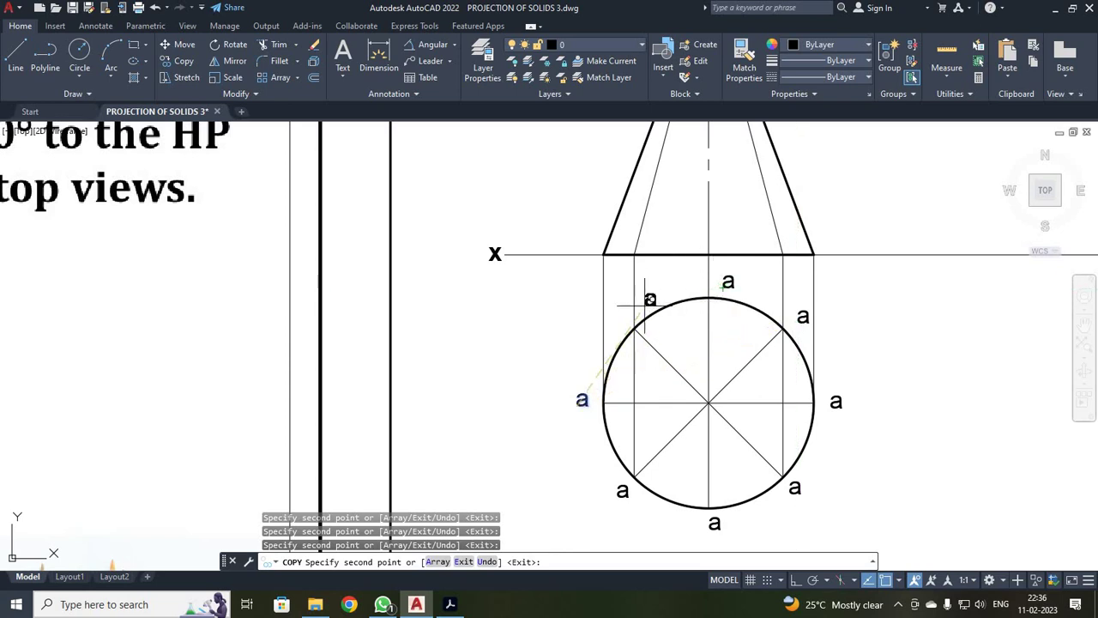
left_click(644, 302)
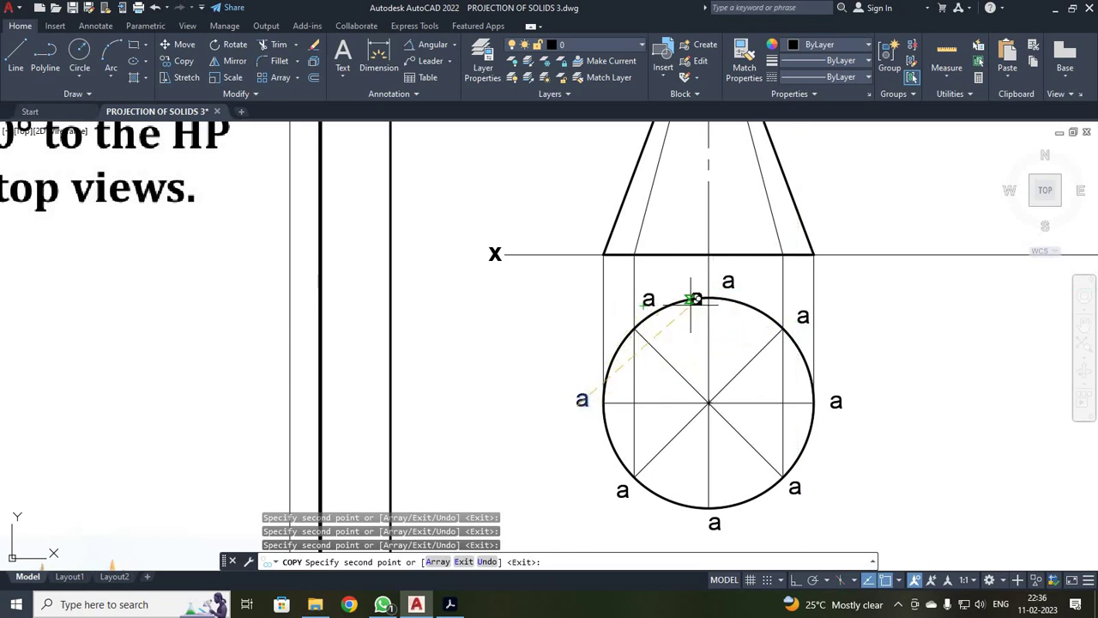
left_click(716, 433)
key("Return")
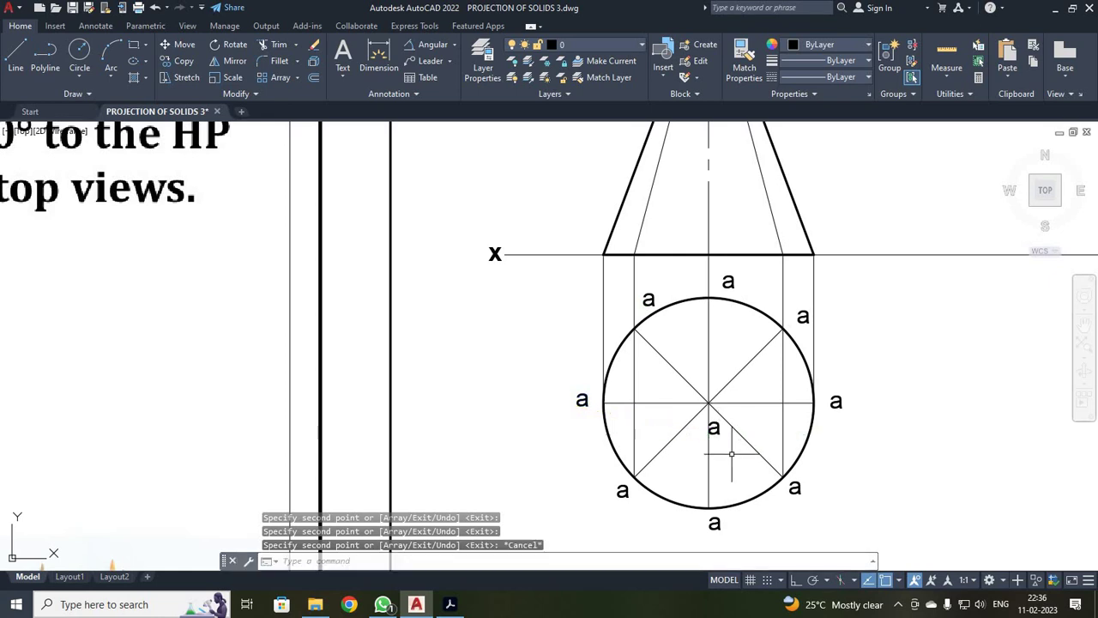
- Change the label below the circle's centre to "o" and the label at the lower-left division point to "b"
double_click(713, 429)
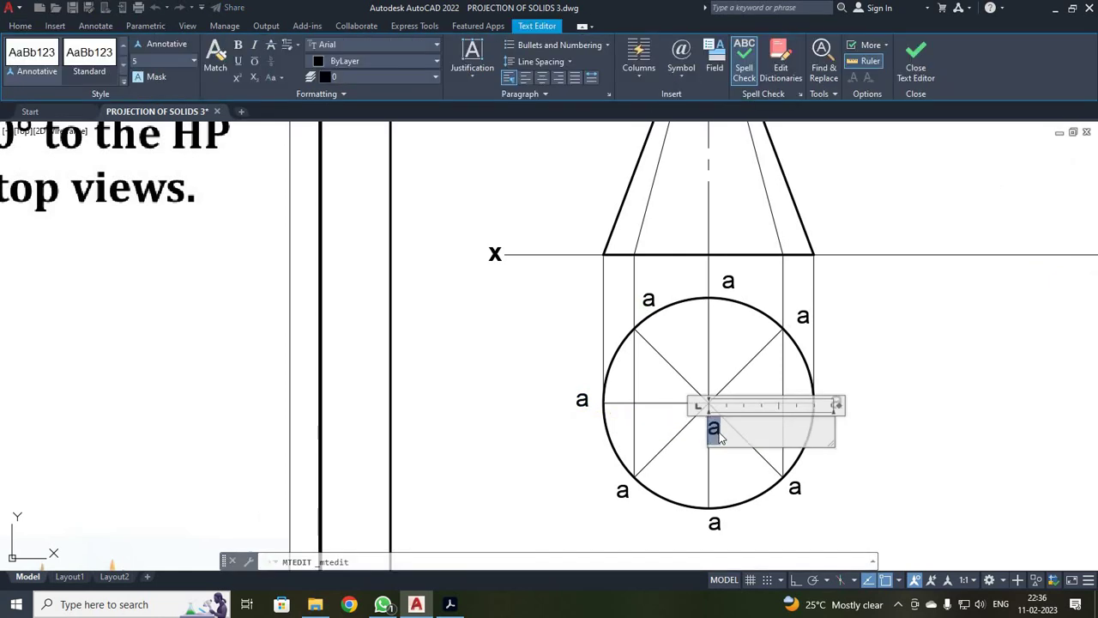
type("o")
left_click(916, 57)
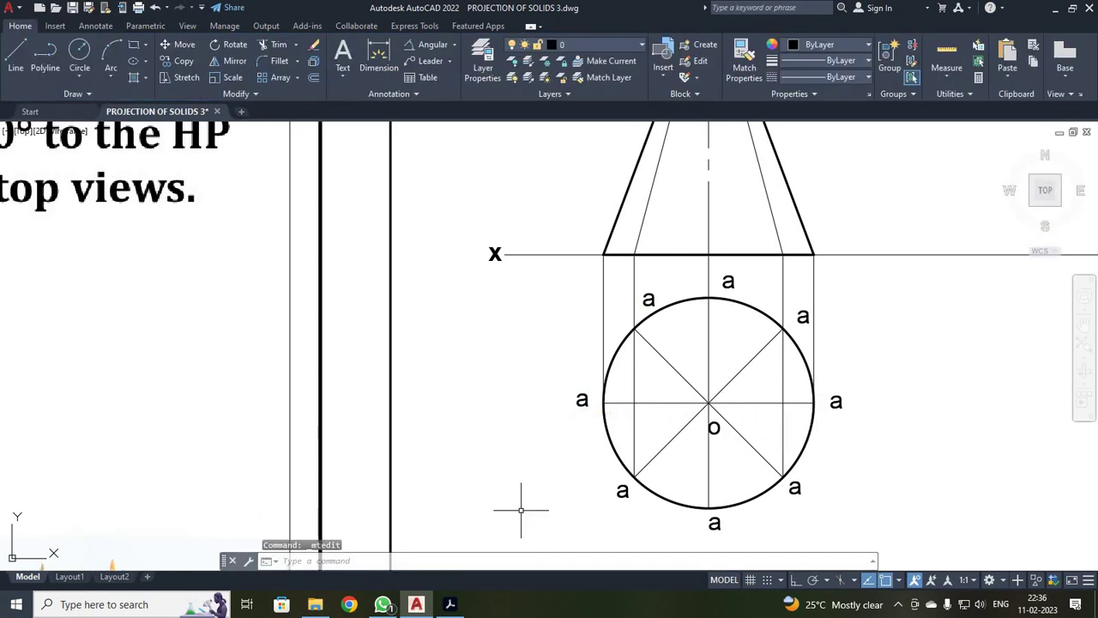
double_click(621, 488)
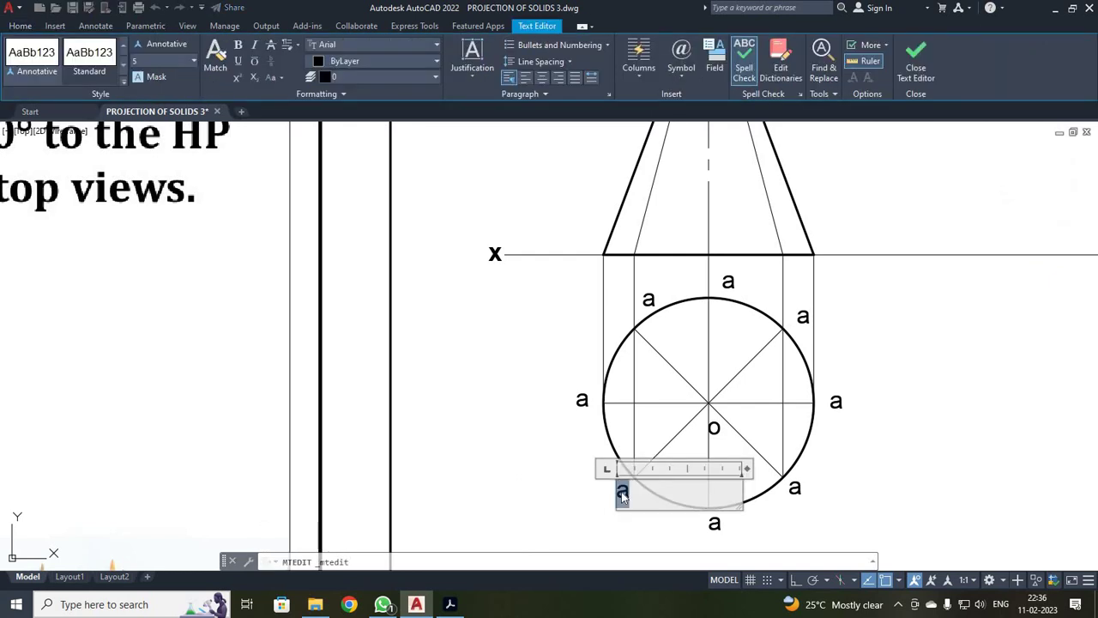
type("b")
left_click(916, 57)
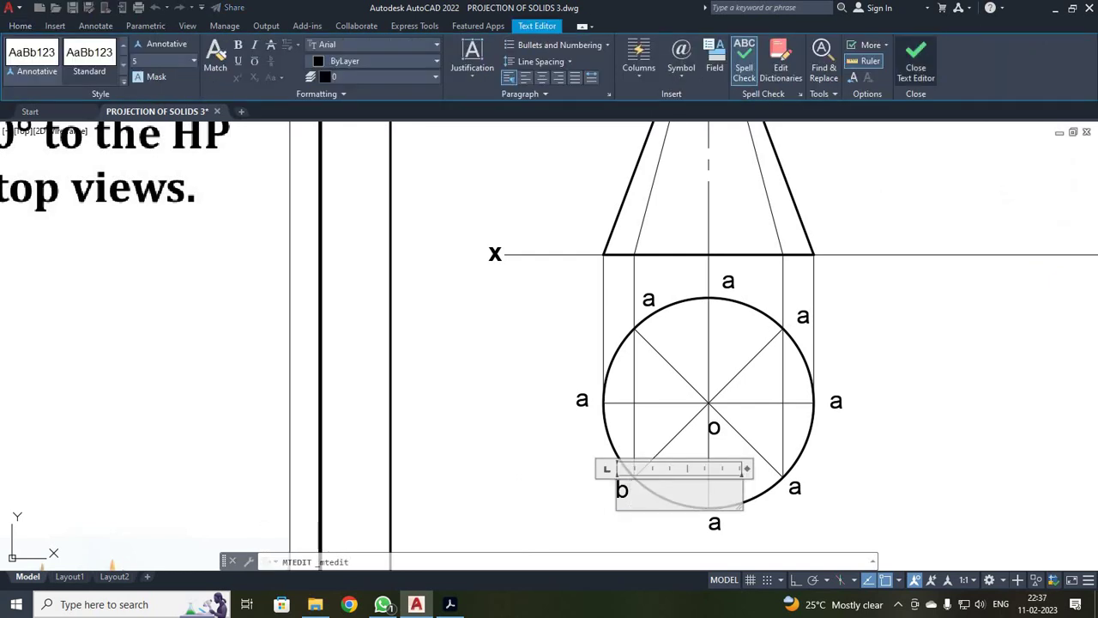
- Change the label below the circle to "c" and the label at the lower-right division point to "d"
left_click(714, 520)
double_click(715, 523)
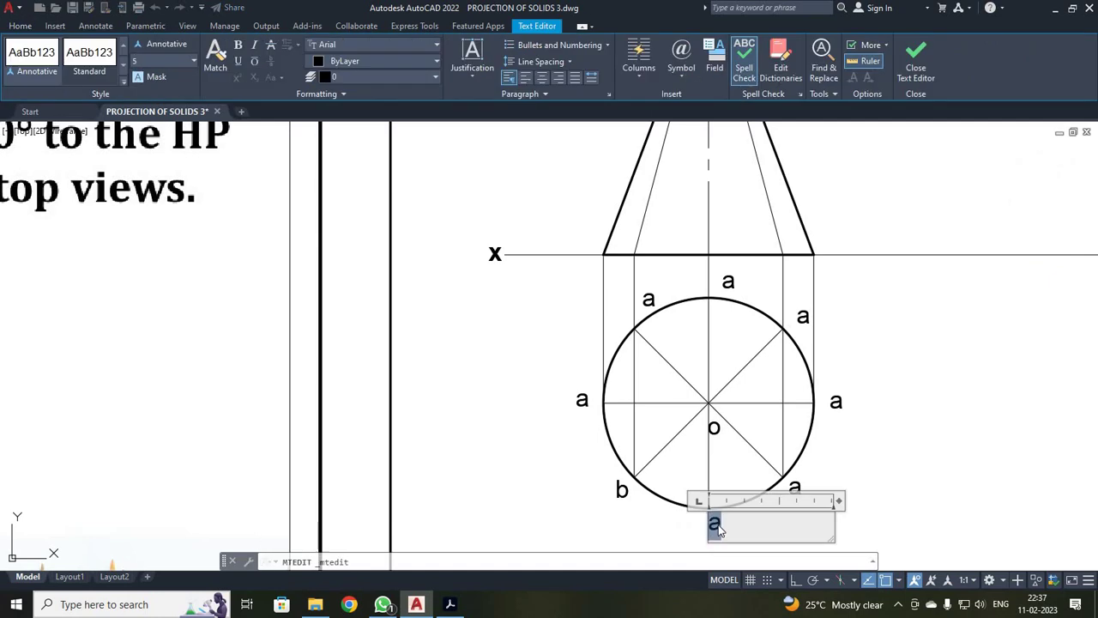
type("c")
left_click(916, 56)
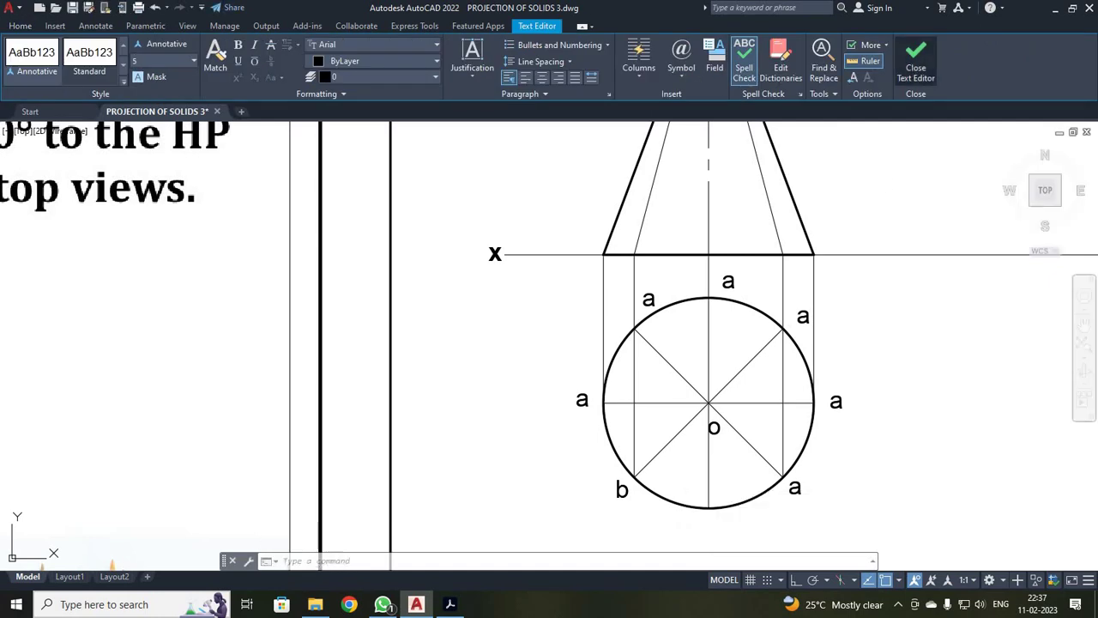
double_click(793, 487)
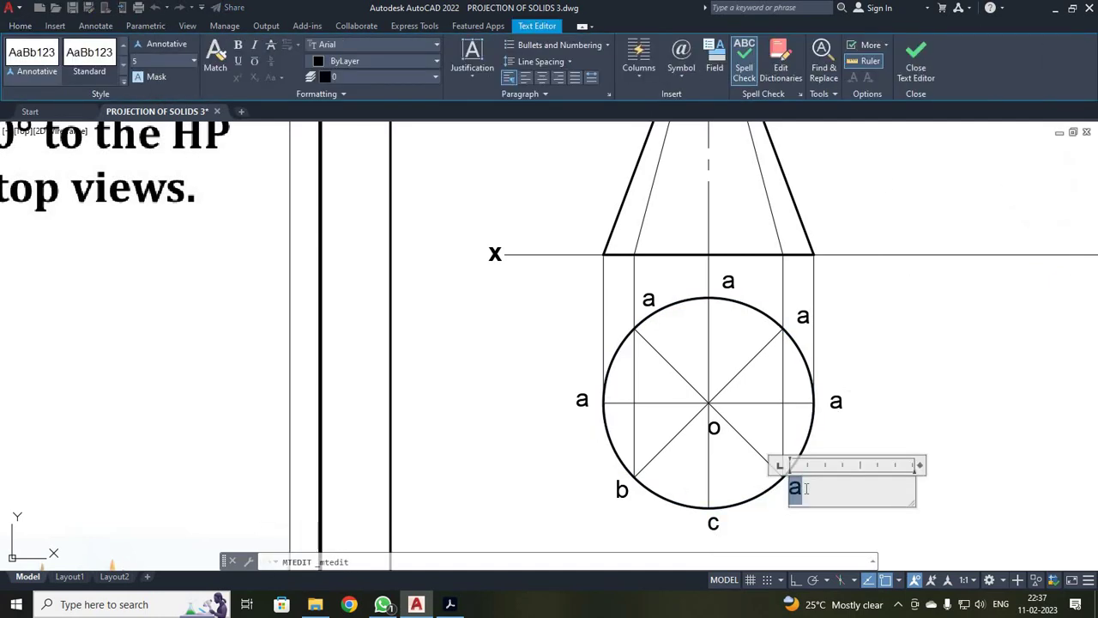
type("d")
left_click(914, 55)
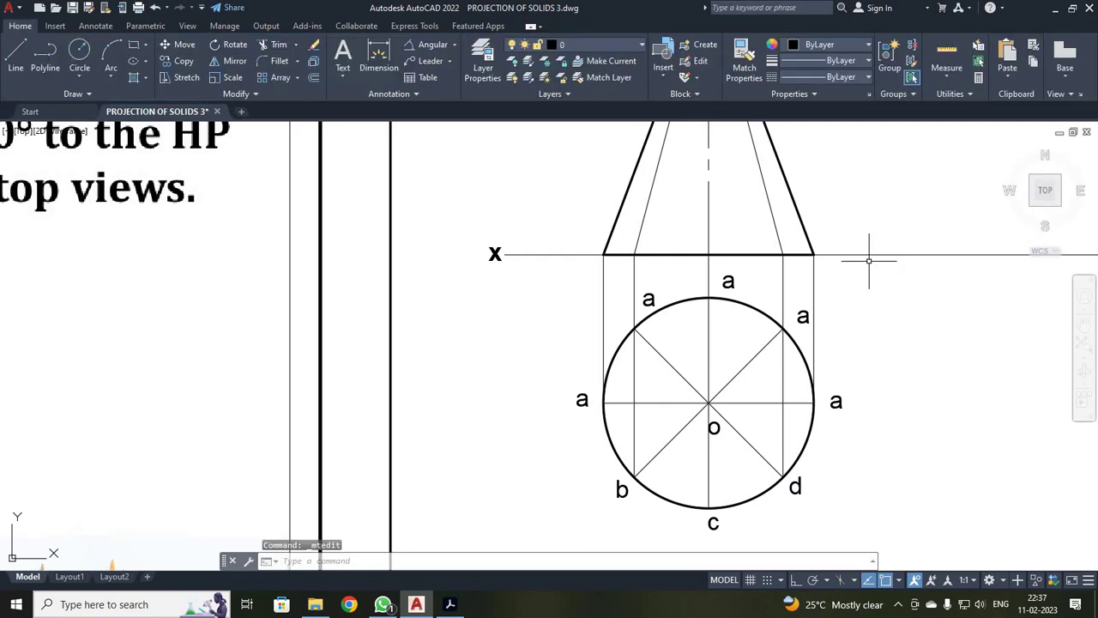
- Change the label at the circle's right quadrant to "e" and the one at the upper-right division point to "f"
double_click(835, 401)
type("e")
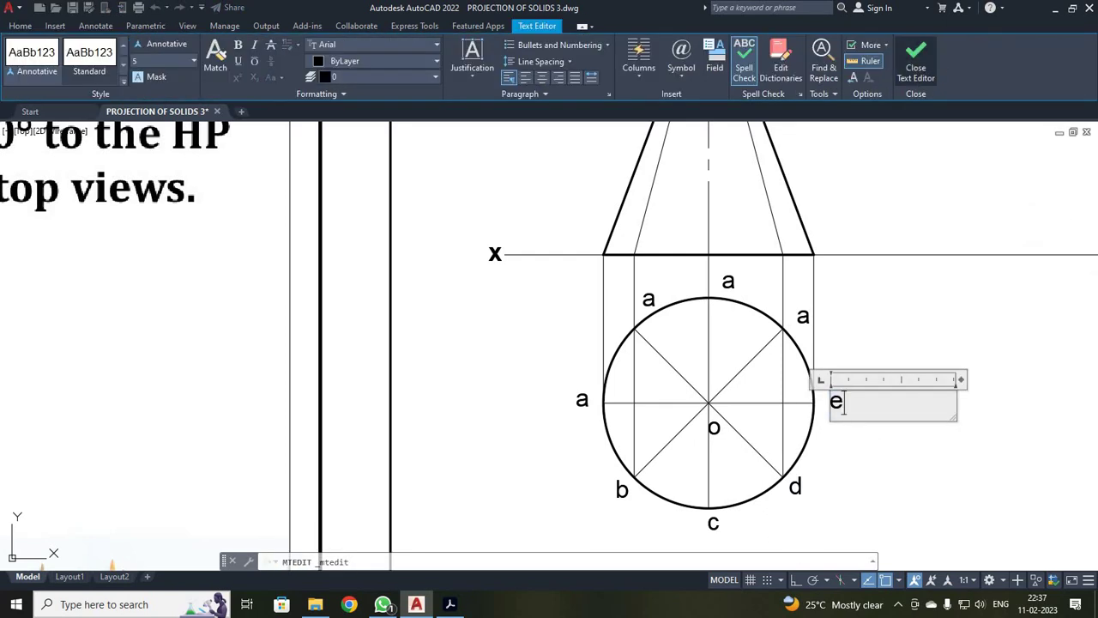
left_click(914, 55)
double_click(804, 319)
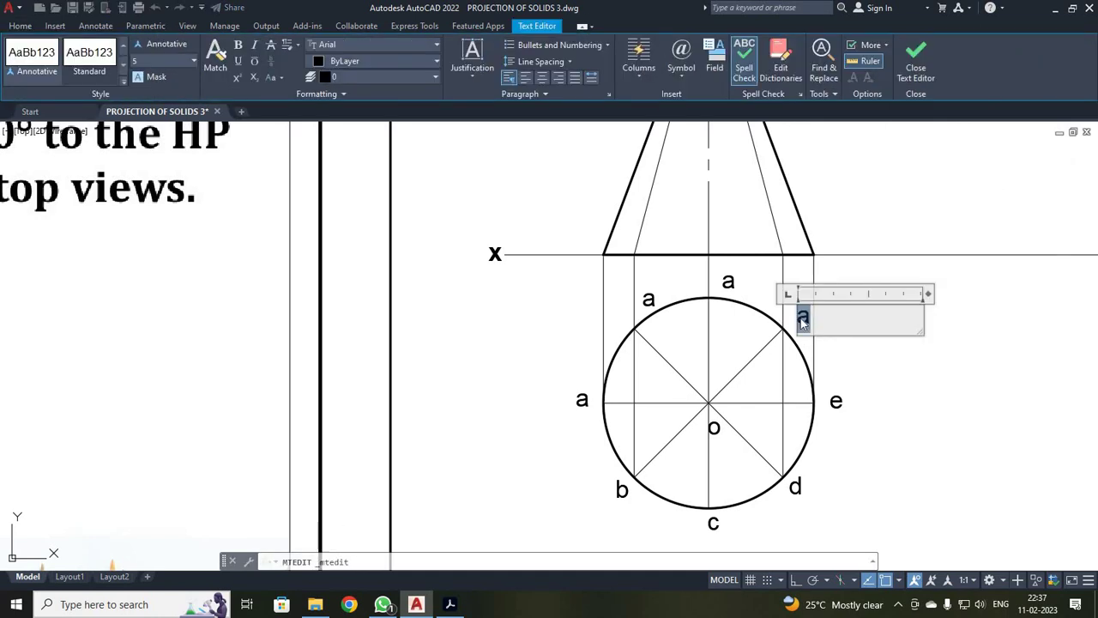
type("f")
left_click(827, 160)
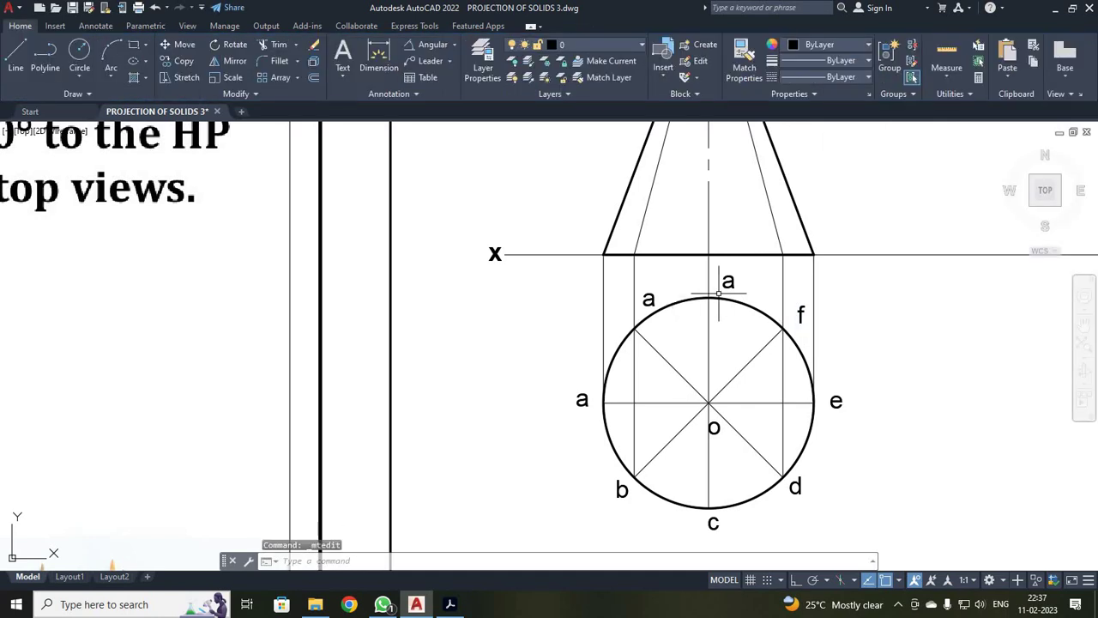
- Change the label above the circle to "g" and open the label at the upper-left division point for editing
double_click(728, 283)
type("g")
left_click(916, 59)
double_click(647, 300)
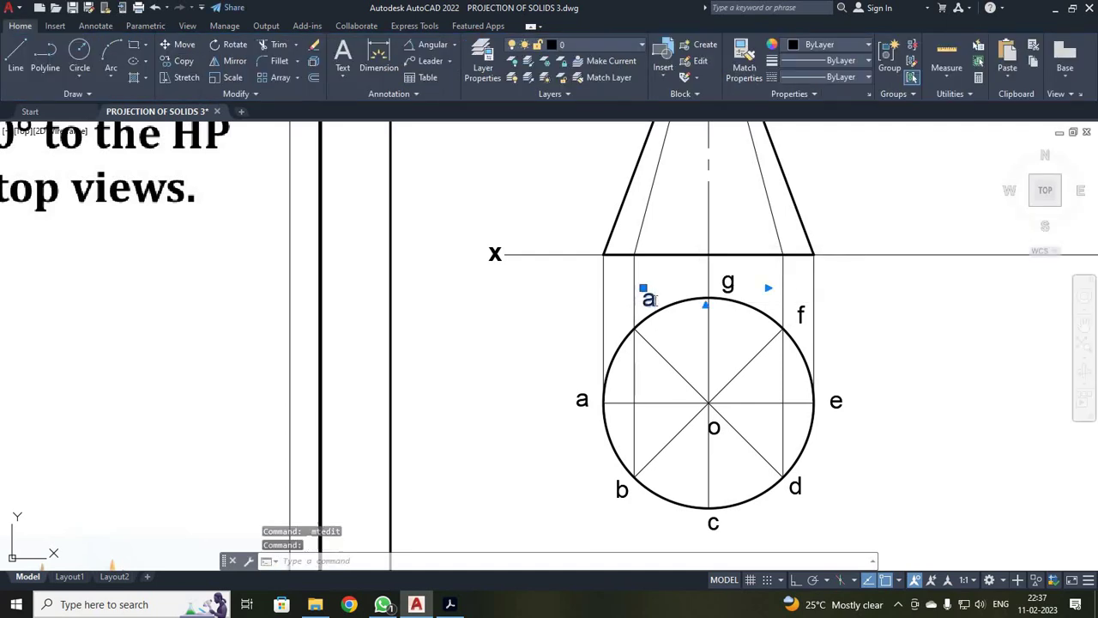
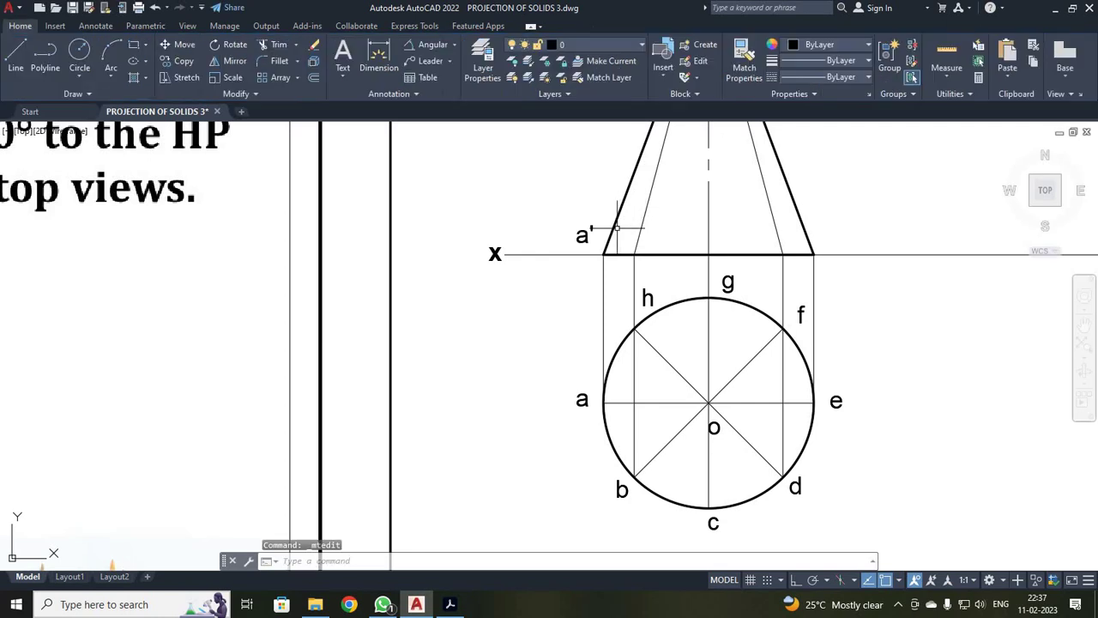
- Copy the front-view label "a'" to the four other points along the cone's base line
left_click(581, 224)
type("co")
key("Return")
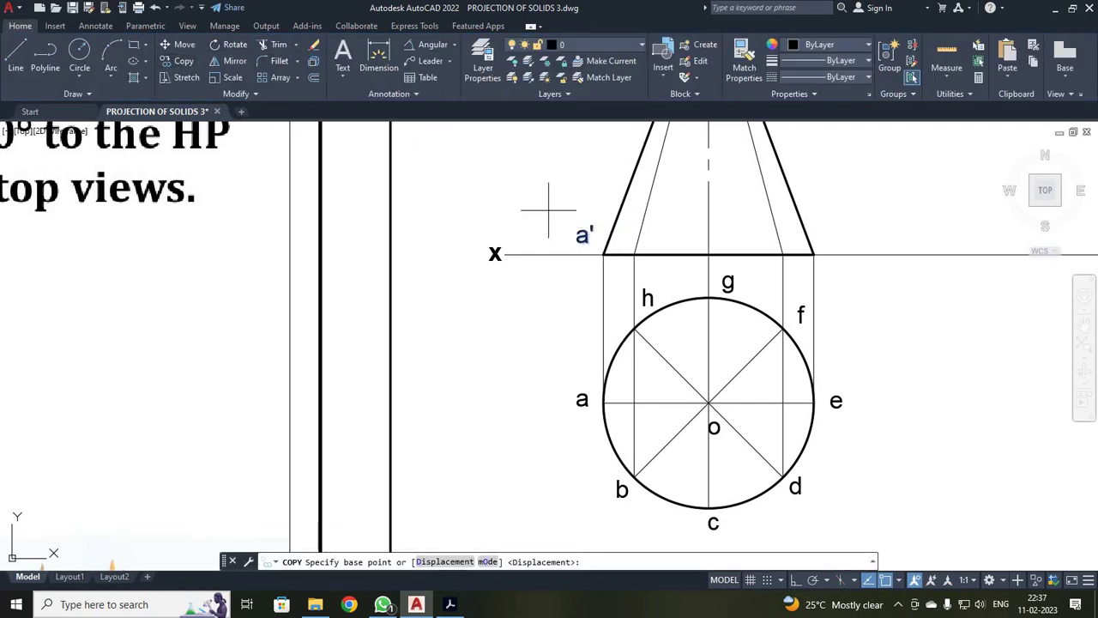
left_click(577, 241)
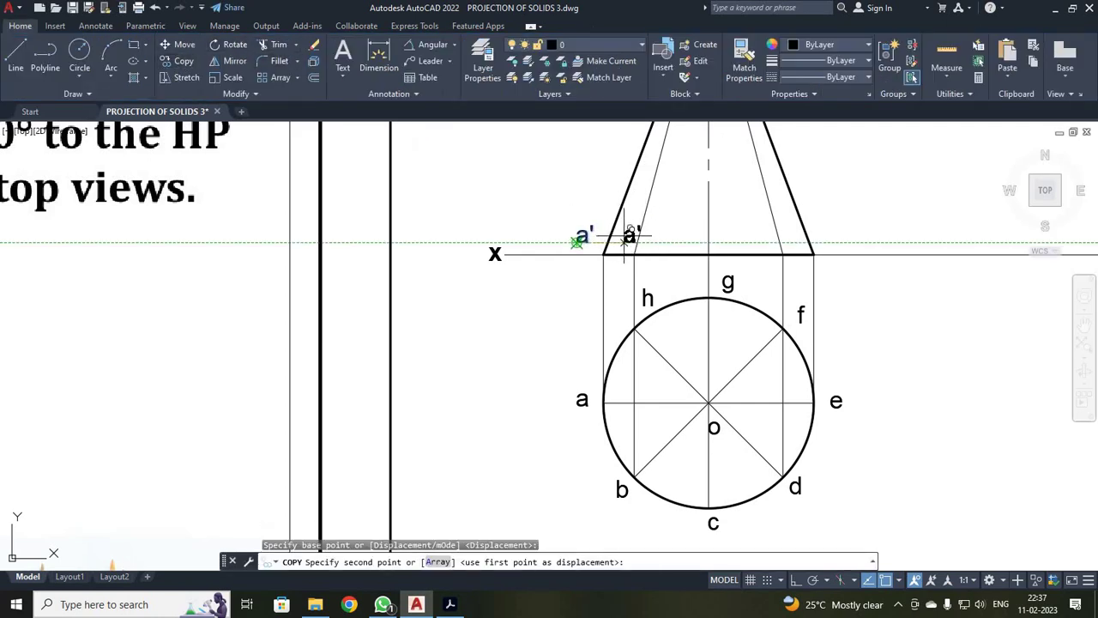
left_click(626, 241)
left_click(691, 241)
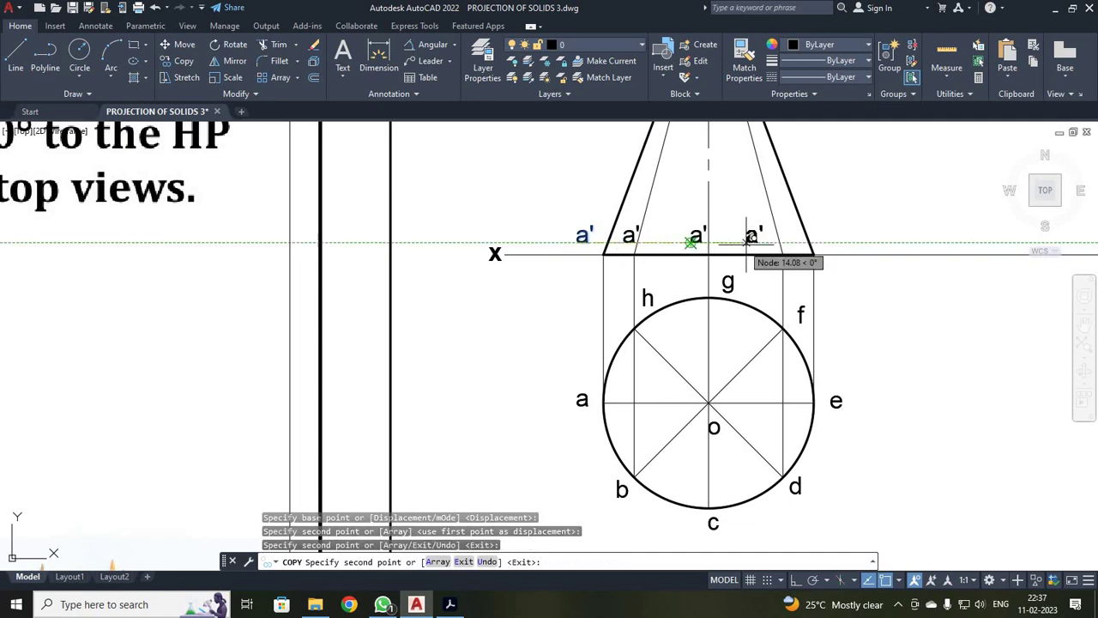
left_click(759, 242)
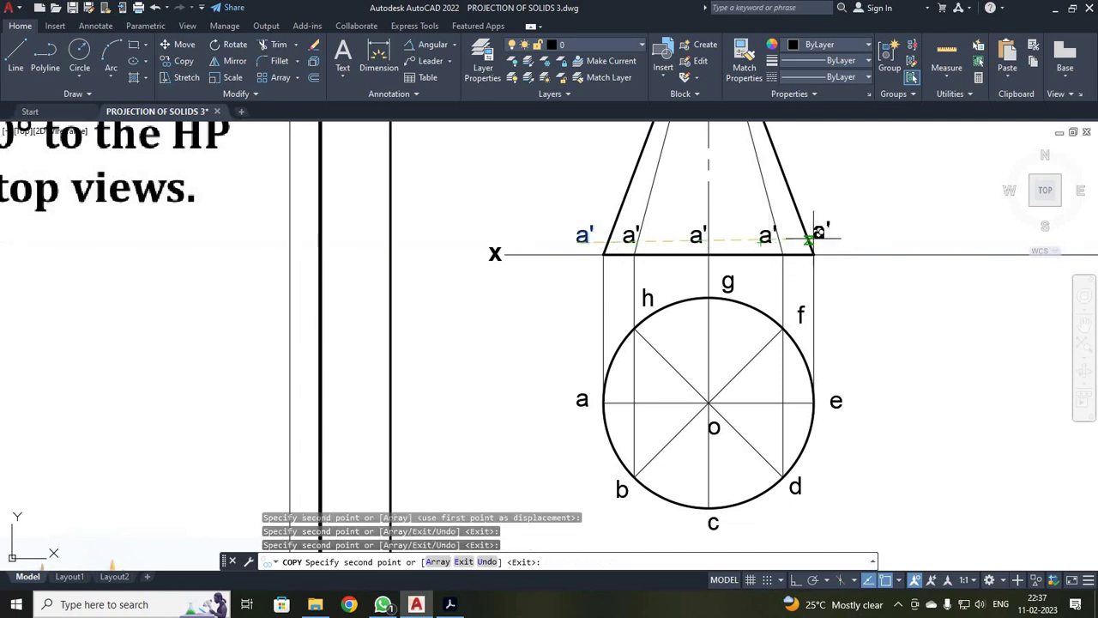
left_click(819, 232)
key("Escape")
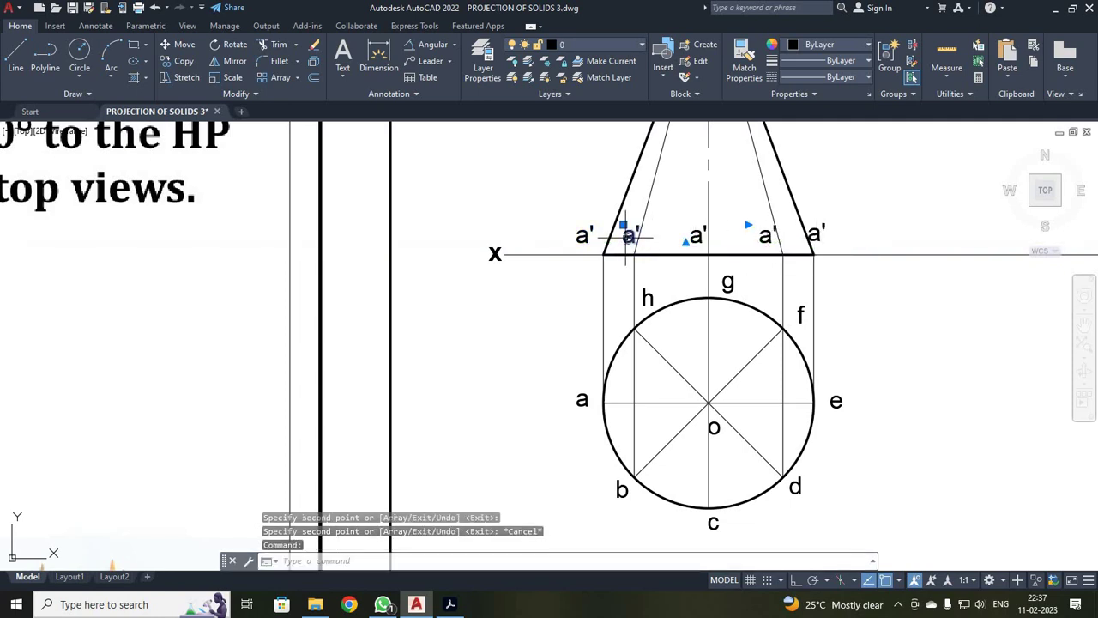
- Change the second label along the front view's base to "b'(h')" and copy its text
double_click(630, 237)
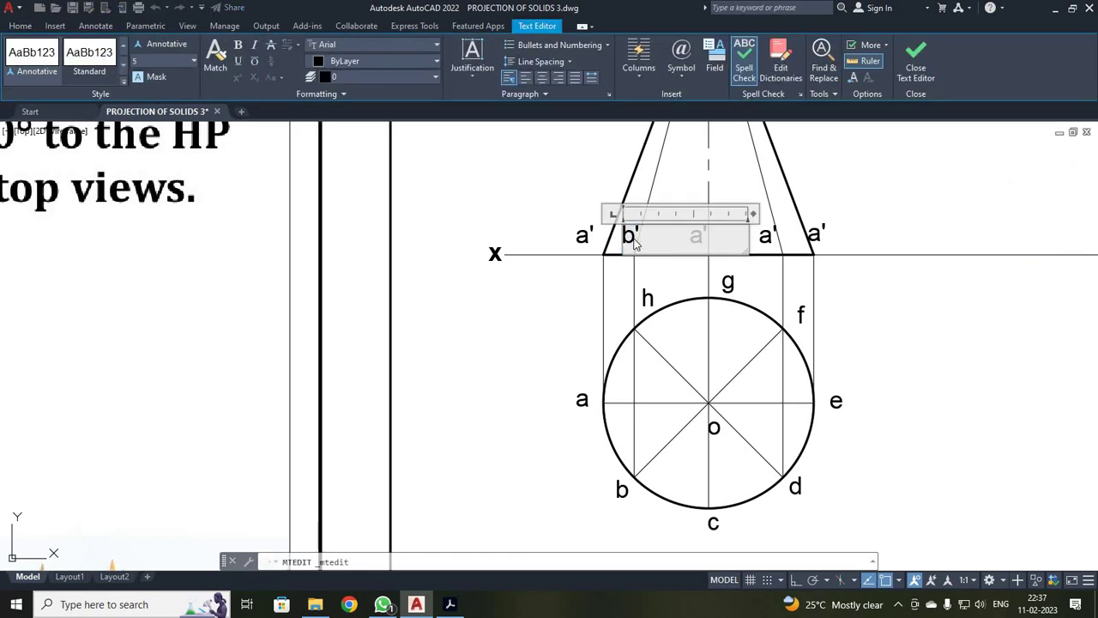
type("b'(h'")
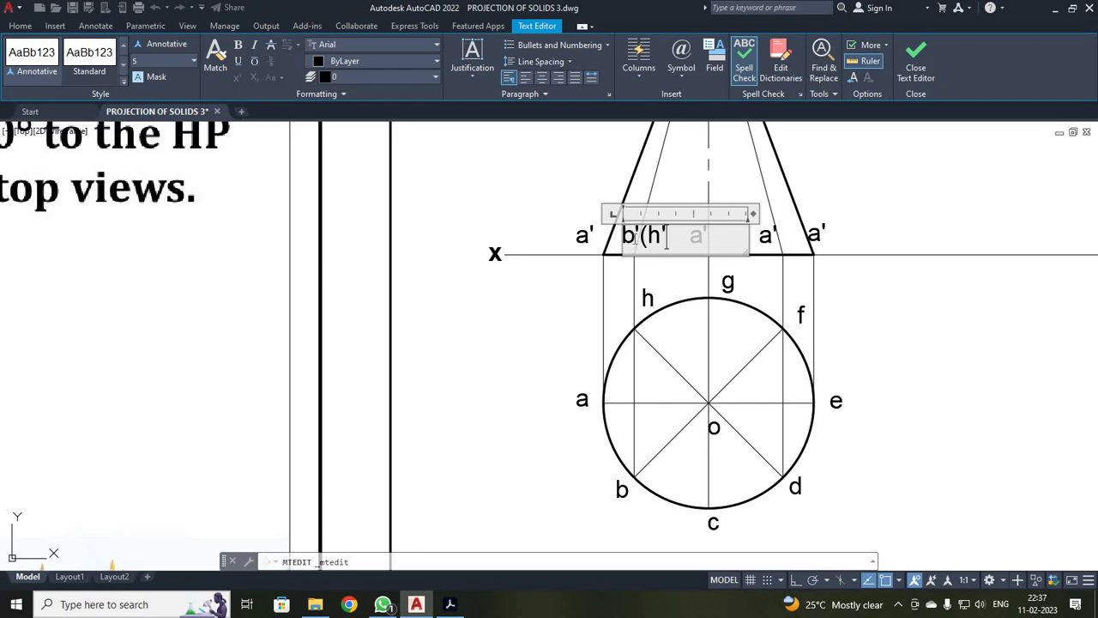
key("ctrl+a")
key("ctrl+c")
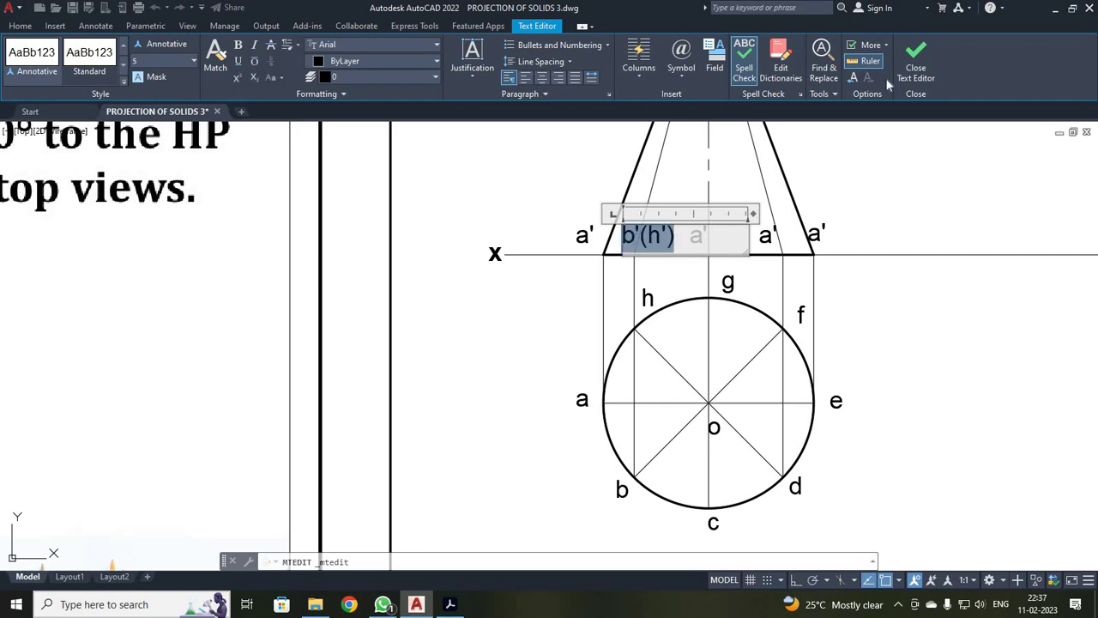
left_click(916, 69)
- Replace the middle front-view base label with the copied text and edit it to "c'(g')"
left_click(697, 235)
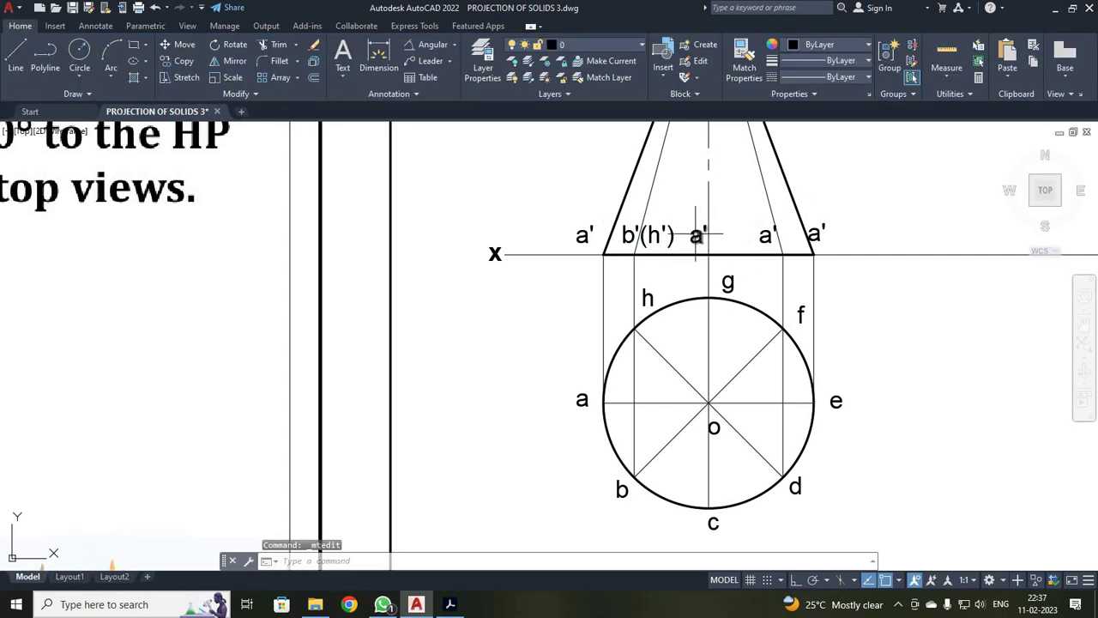
double_click(696, 235)
key("ctrl+a")
key("ctrl+v")
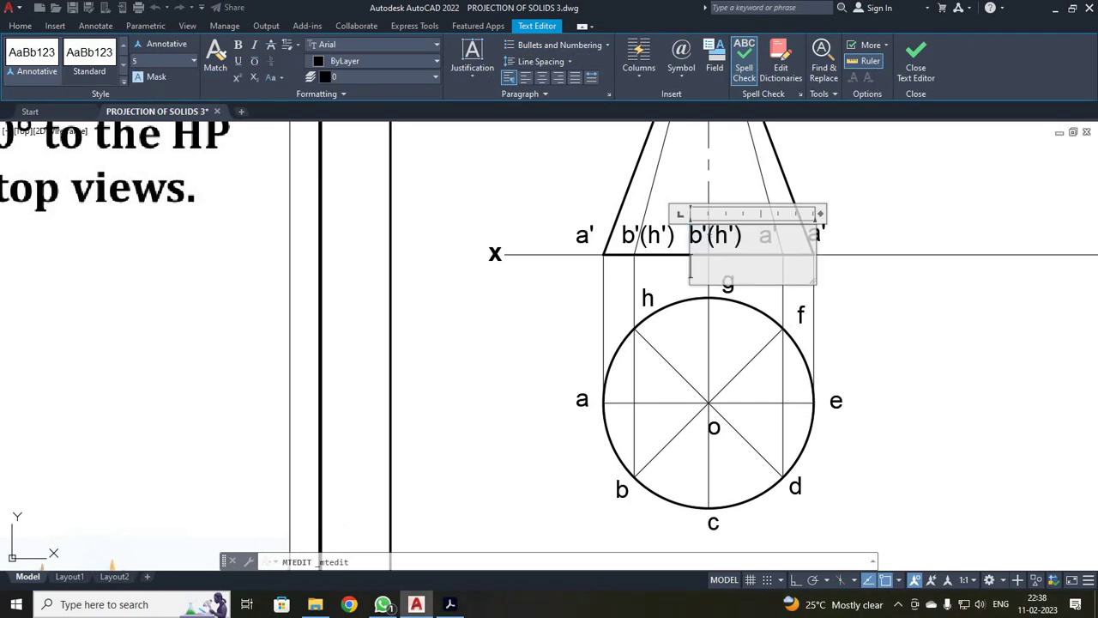
left_click_drag(690, 235, 696, 237)
type("c'(")
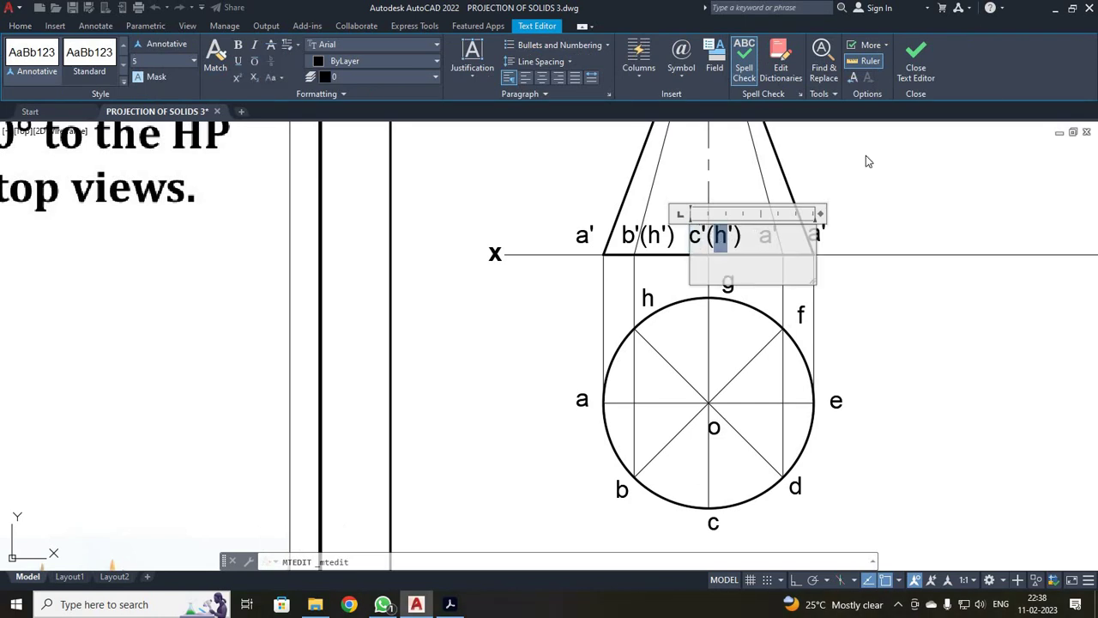
type("g")
left_click(915, 65)
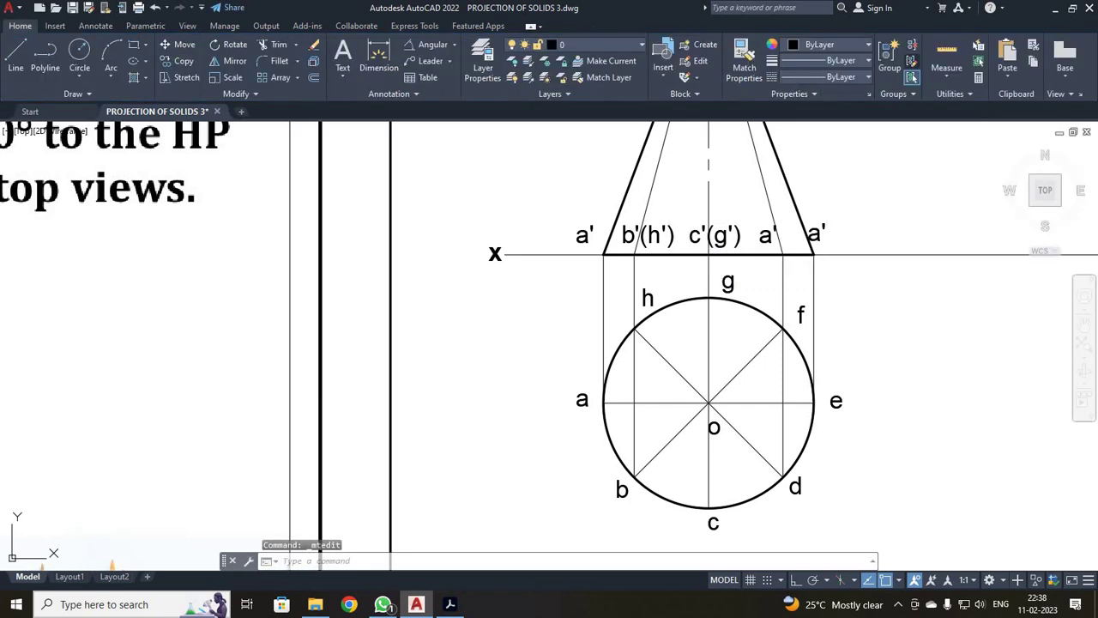
- Replace the fourth front-view base label with the copied text and edit it to "d'(f')"
double_click(768, 240)
key("shift+Right")
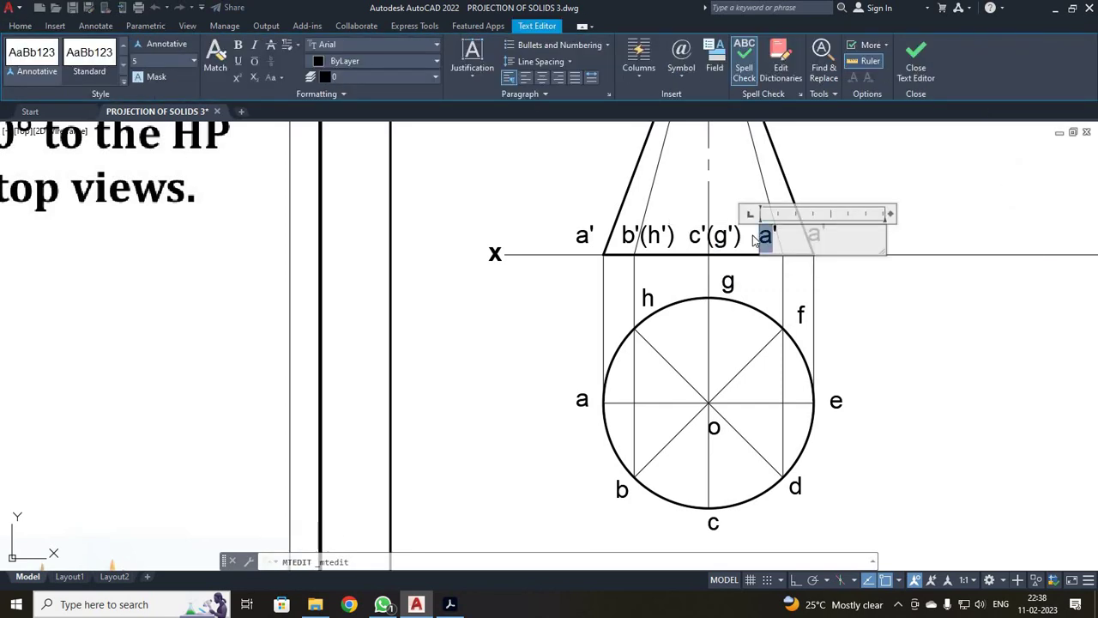
key("ctrl+v")
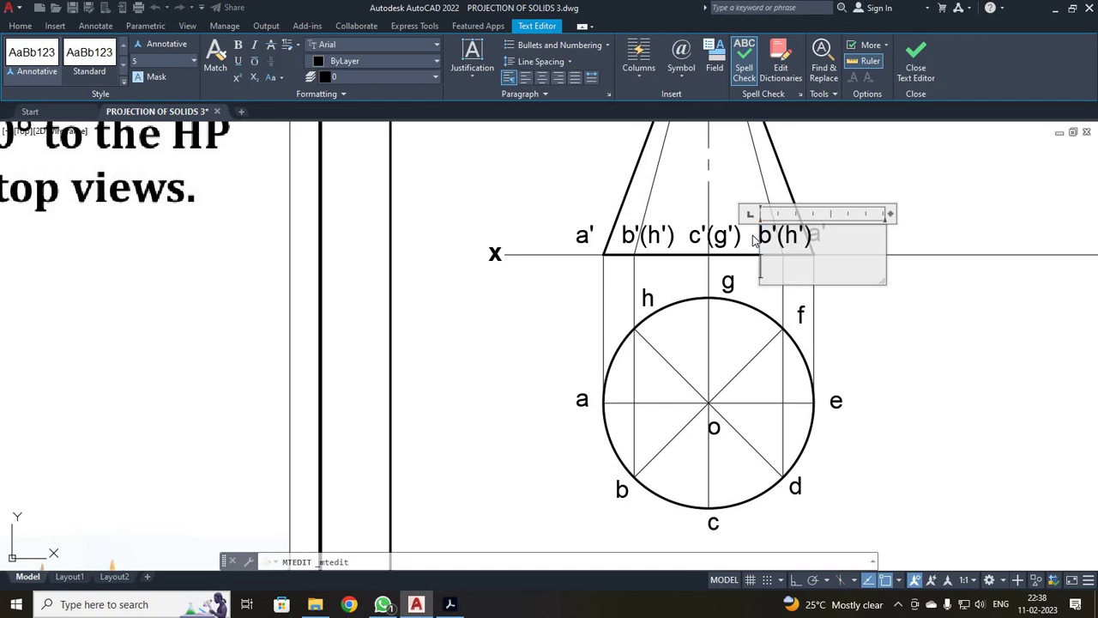
key("shift+Right")
type("d'(")
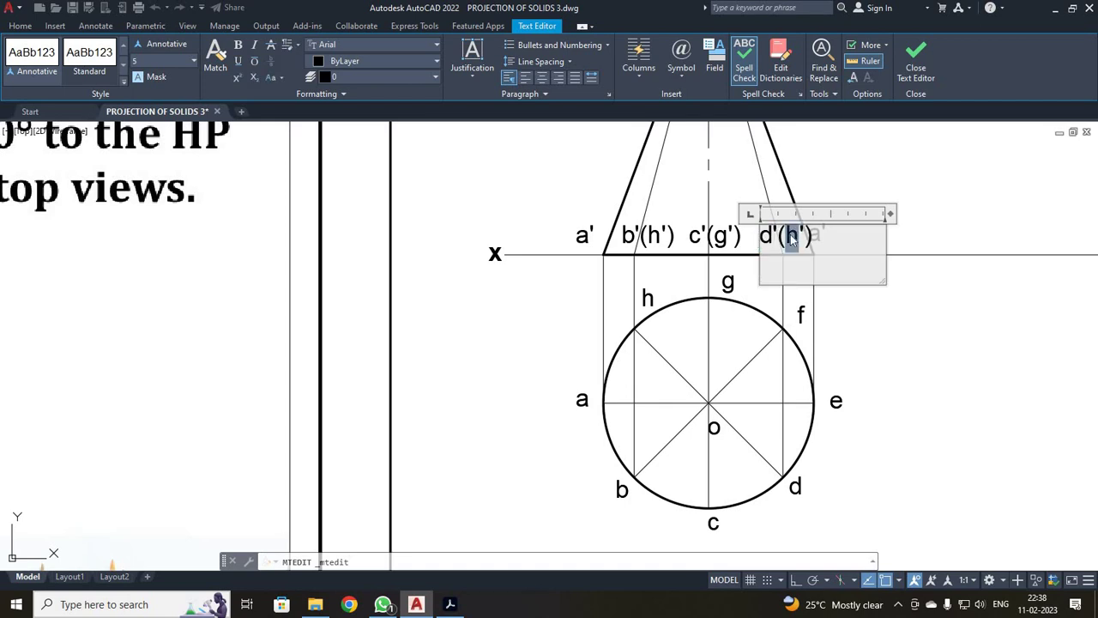
type("f")
key("ctrl+Return")
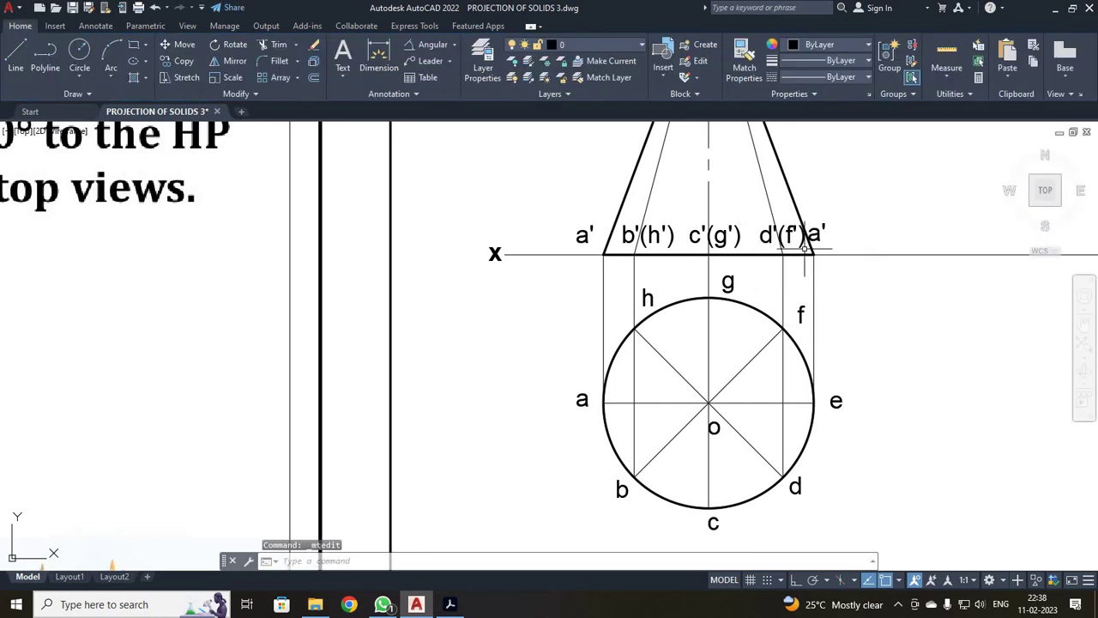
- Change the last label at the right end of the cone's front-view base to "e'"
double_click(813, 233)
left_click_drag(821, 237, 808, 237)
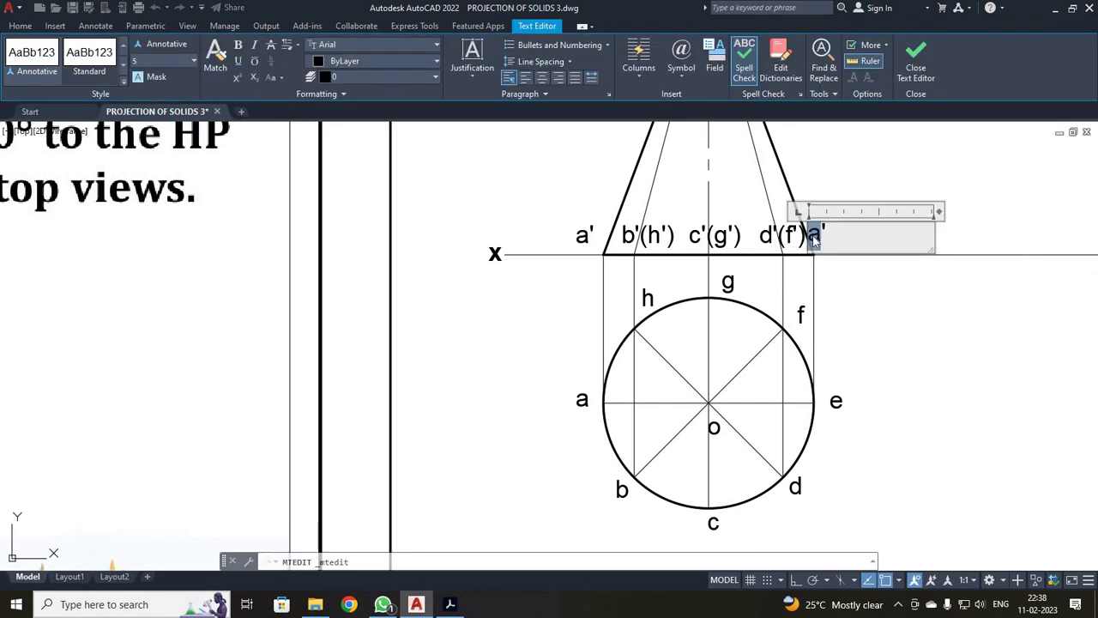
type("e")
key("ctrl+Return")
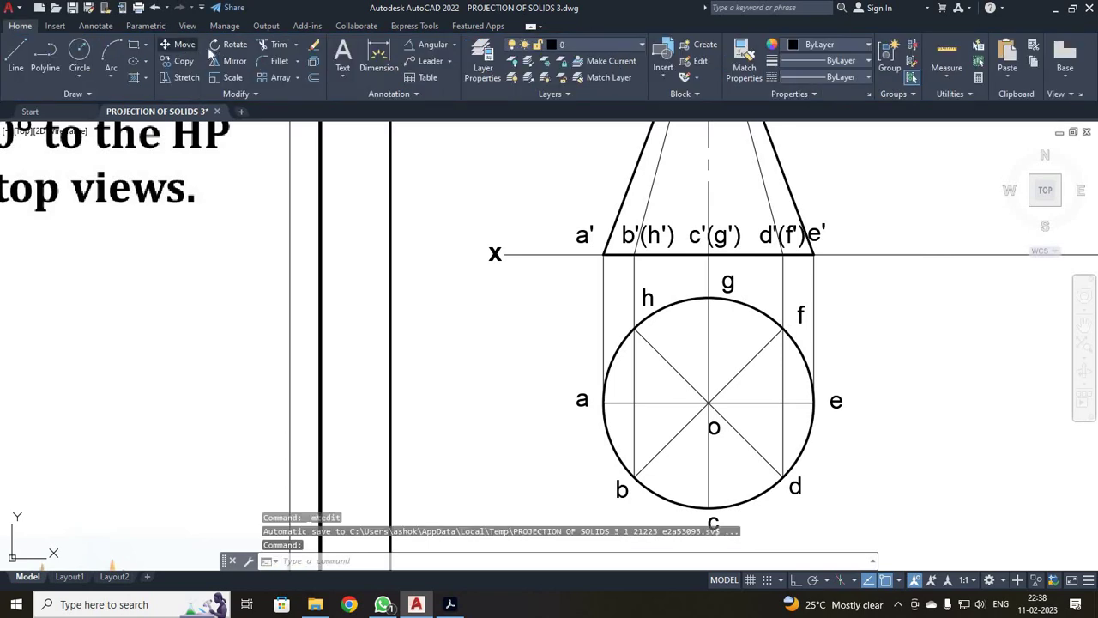
left_click(180, 44)
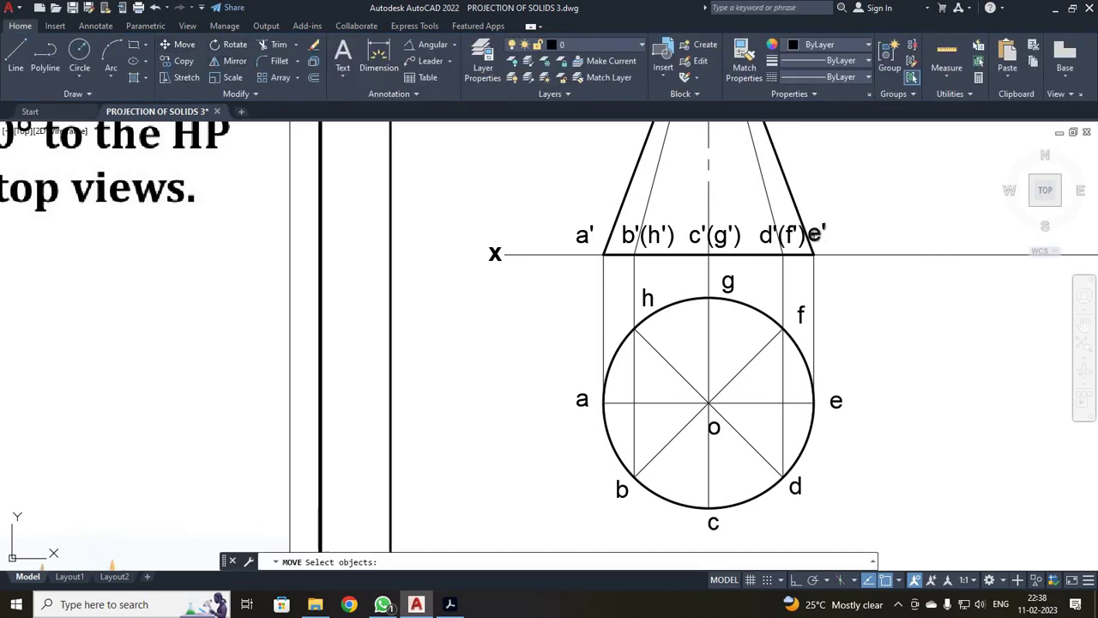
left_click(813, 234)
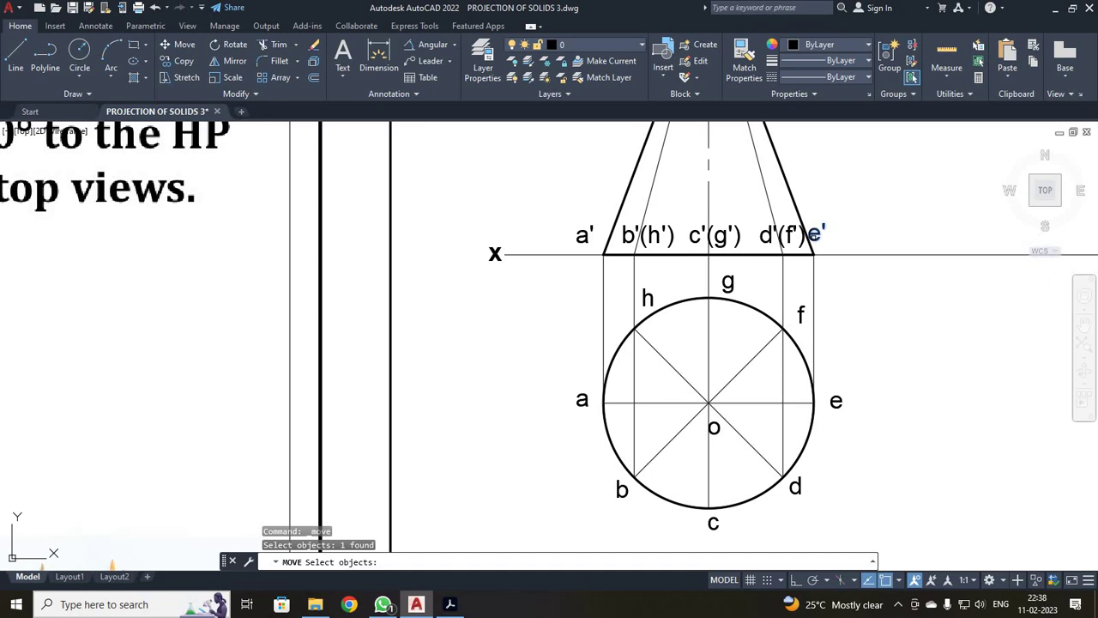
left_click(821, 240)
key("Escape")
- Move the front-view label "e'" slightly up and to the right, clear of the cone's slanted edge
scroll(821, 239, "up", 4)
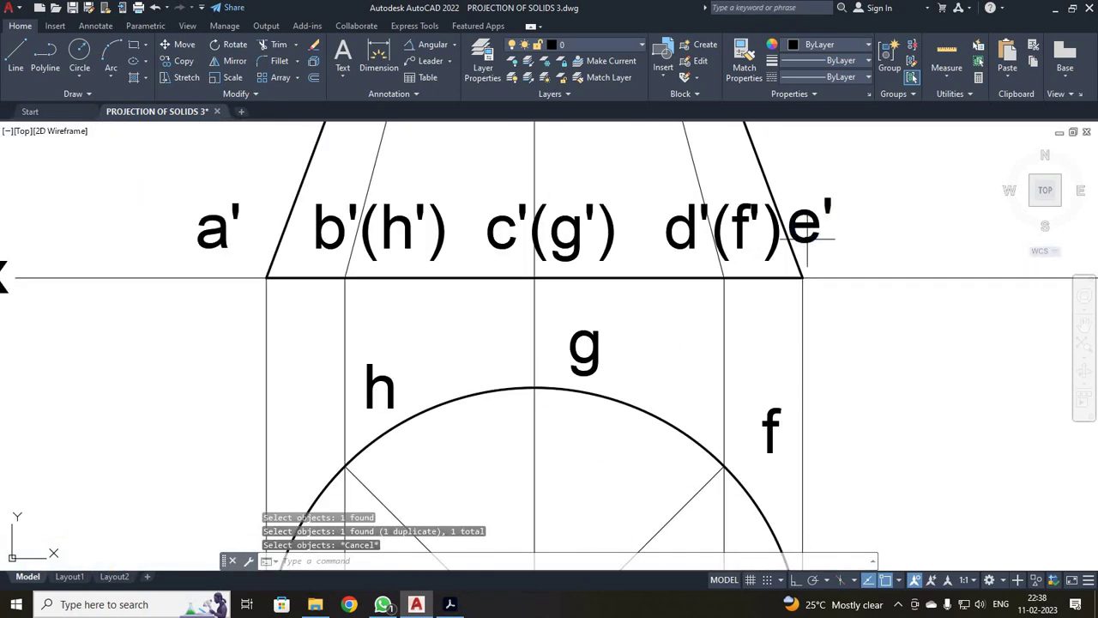
left_click(810, 239)
key("space")
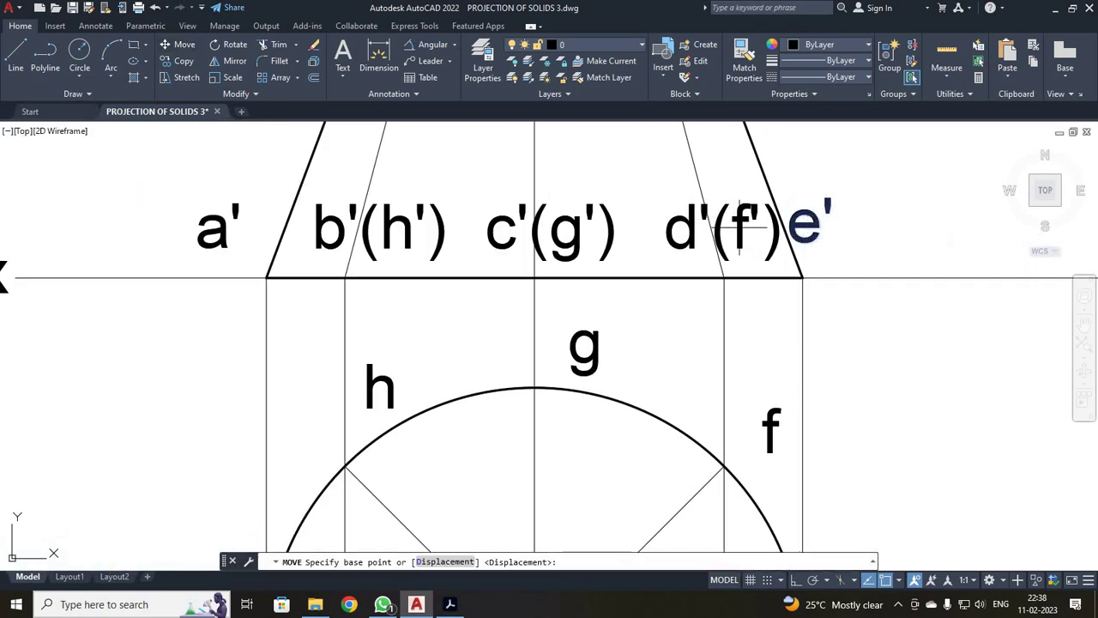
left_click(788, 238)
key("Escape")
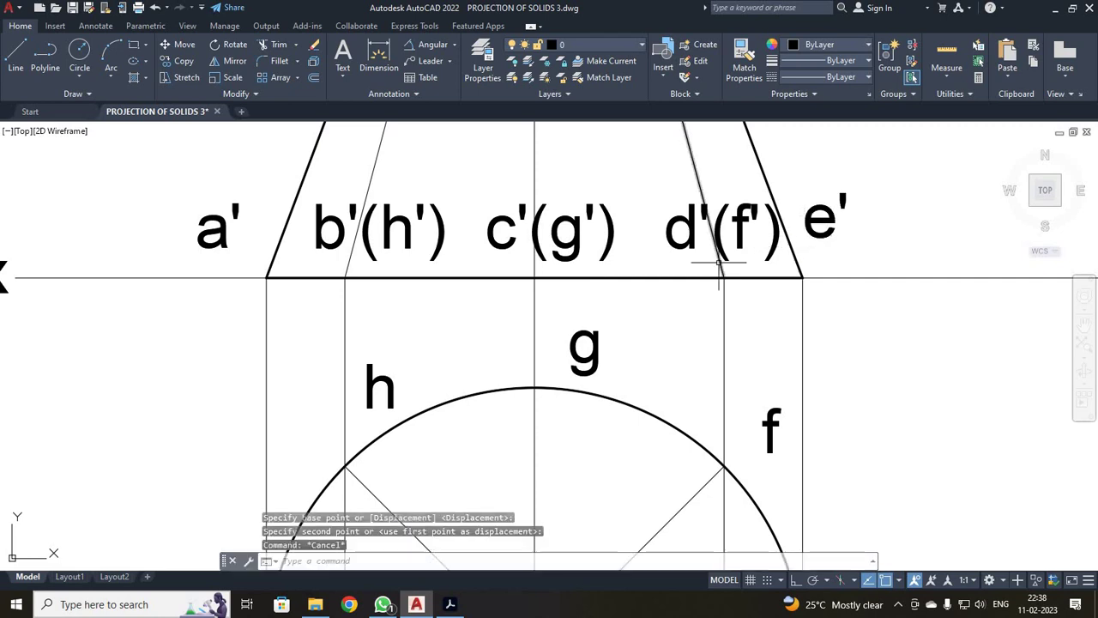
- Copy the label "e'" to a spot beside the cone's apex in the front view
left_click(812, 235)
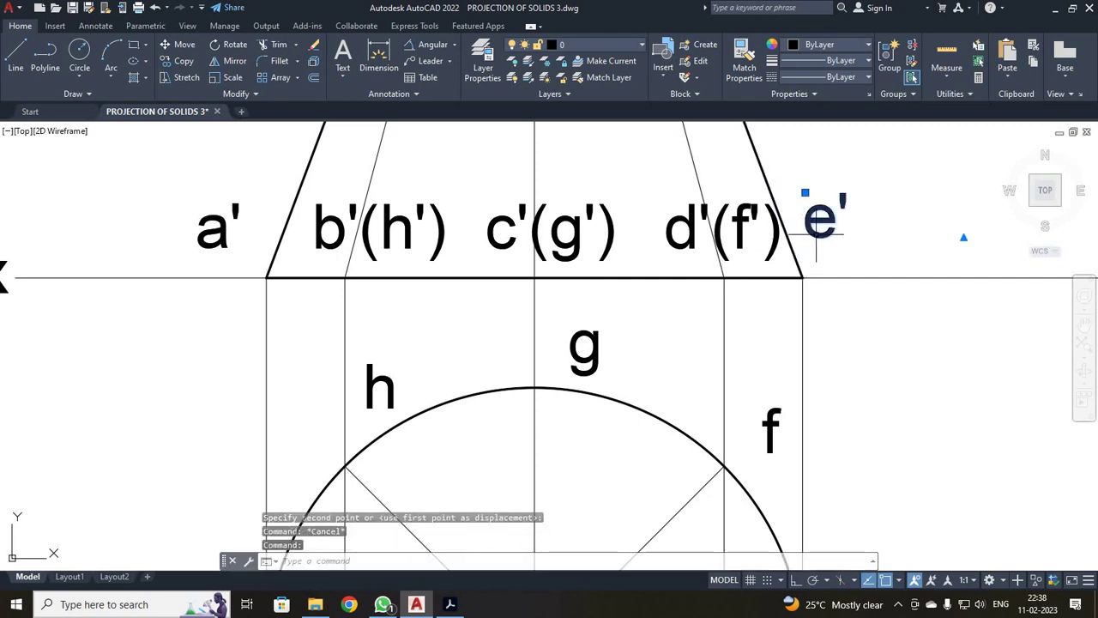
left_click(179, 61)
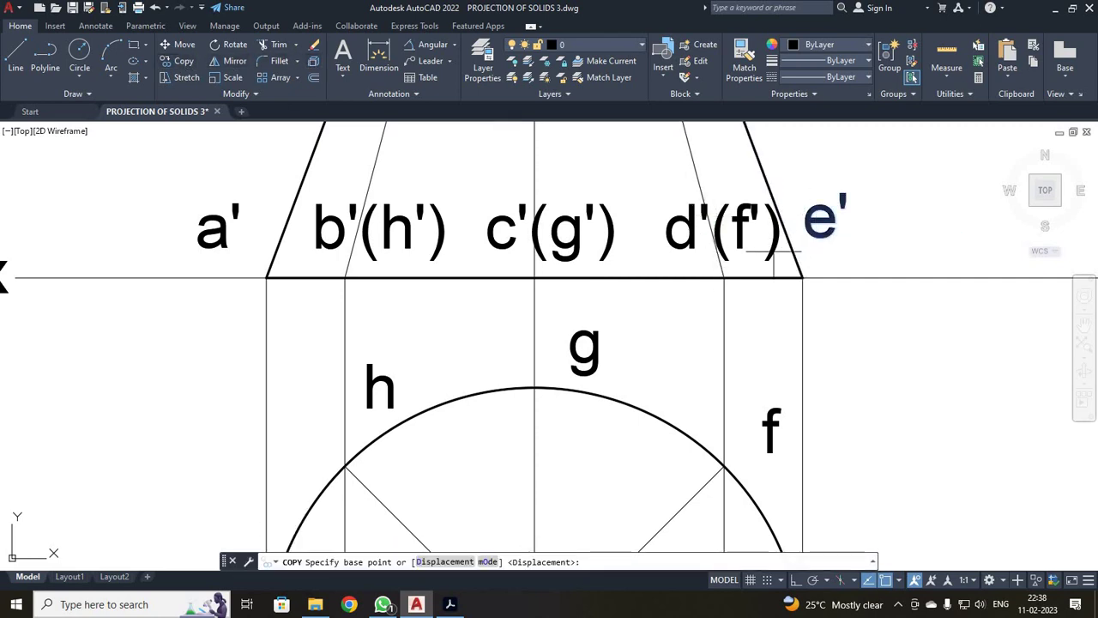
left_click(807, 245)
scroll(772, 231, "down", 10)
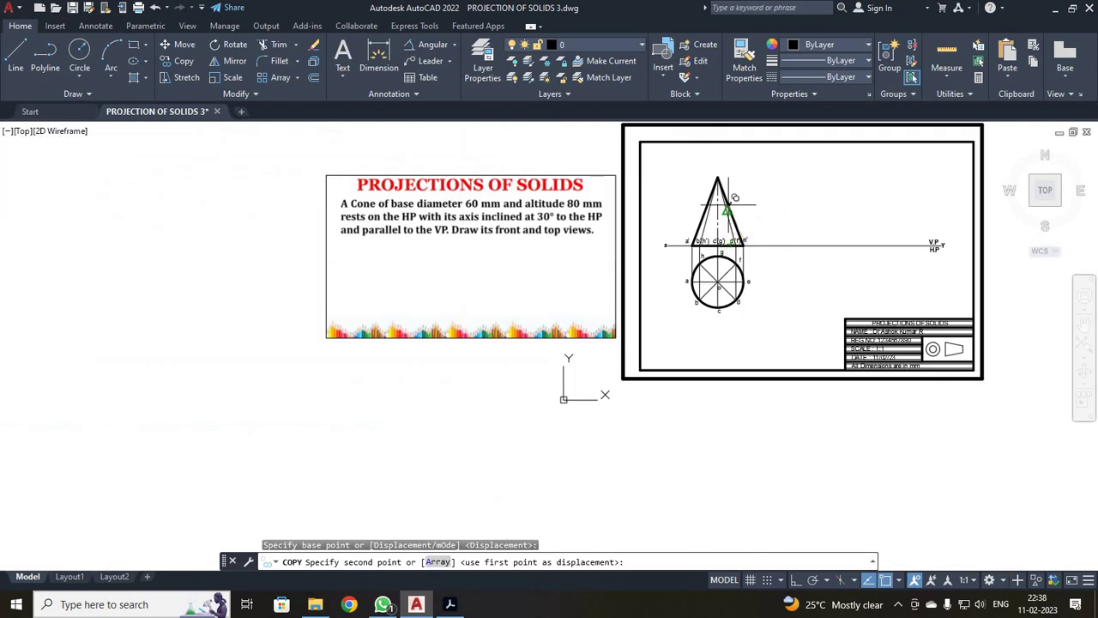
scroll(729, 199, "up", 6)
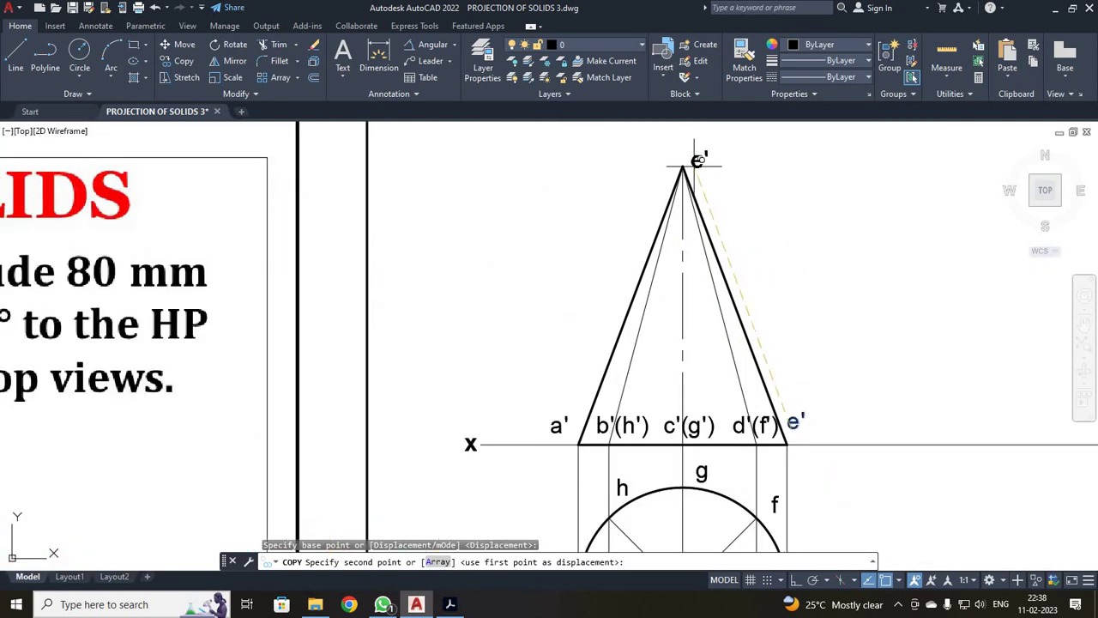
left_click(697, 161)
key("Escape")
- Change the copied label at the front view's apex to "o'"
double_click(699, 161)
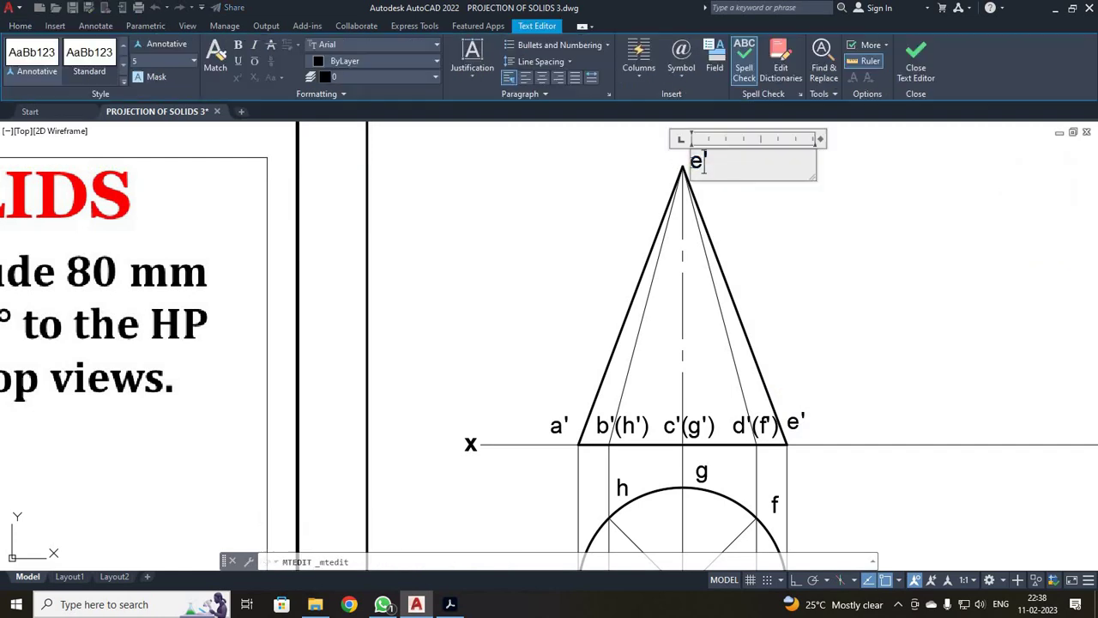
type("o")
left_click(915, 60)
- Copy the complete labelled front view of the cone to the right along the XY line, using its base midpoint as base point
scroll(828, 267, "down", 4)
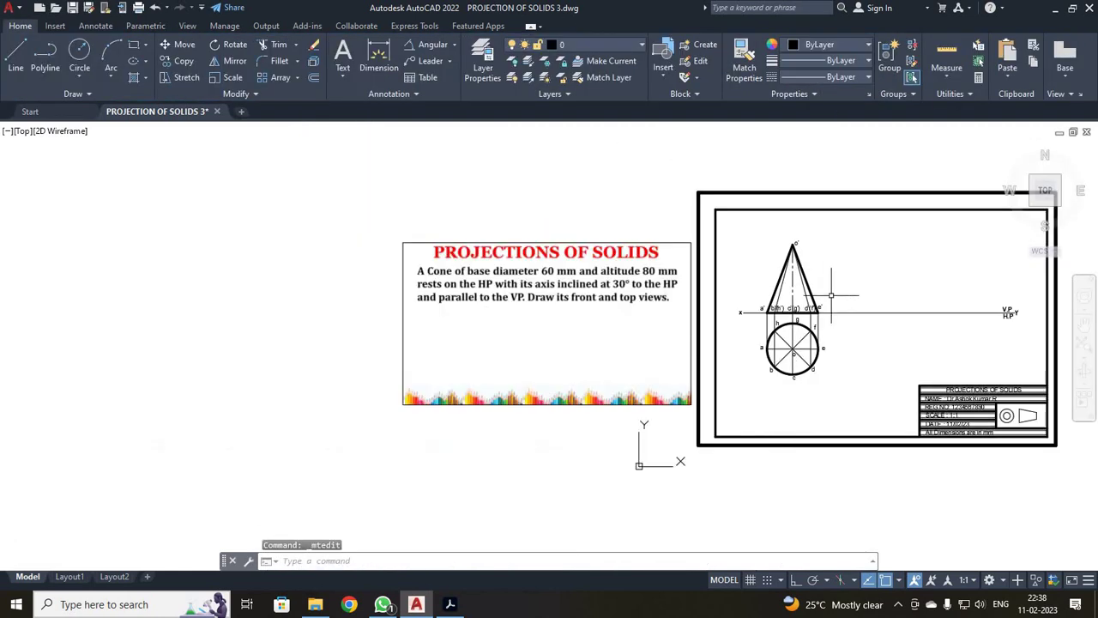
scroll(863, 314, "up", 2)
scroll(697, 324, "down", 2)
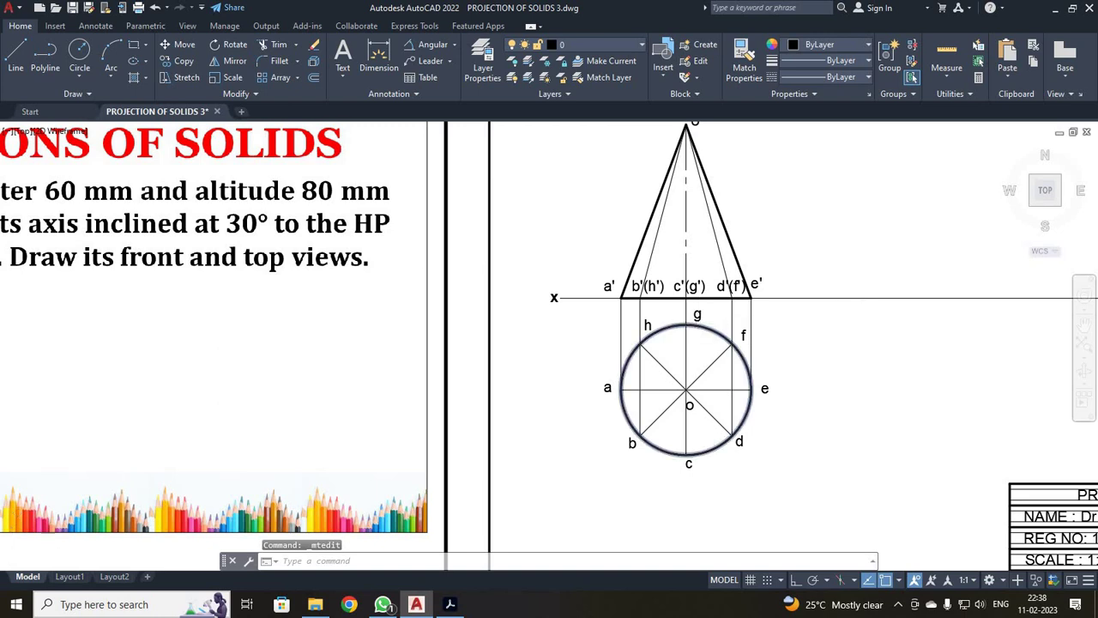
scroll(697, 317, "up", 2)
scroll(697, 300, "down", 3)
scroll(696, 294, "up", 2)
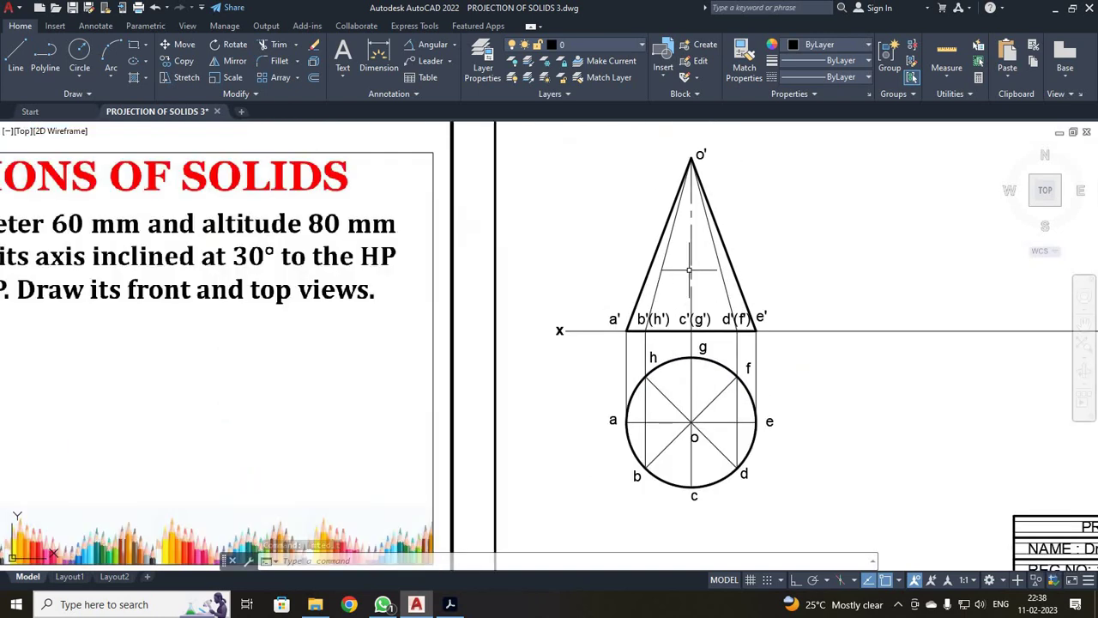
left_click(602, 137)
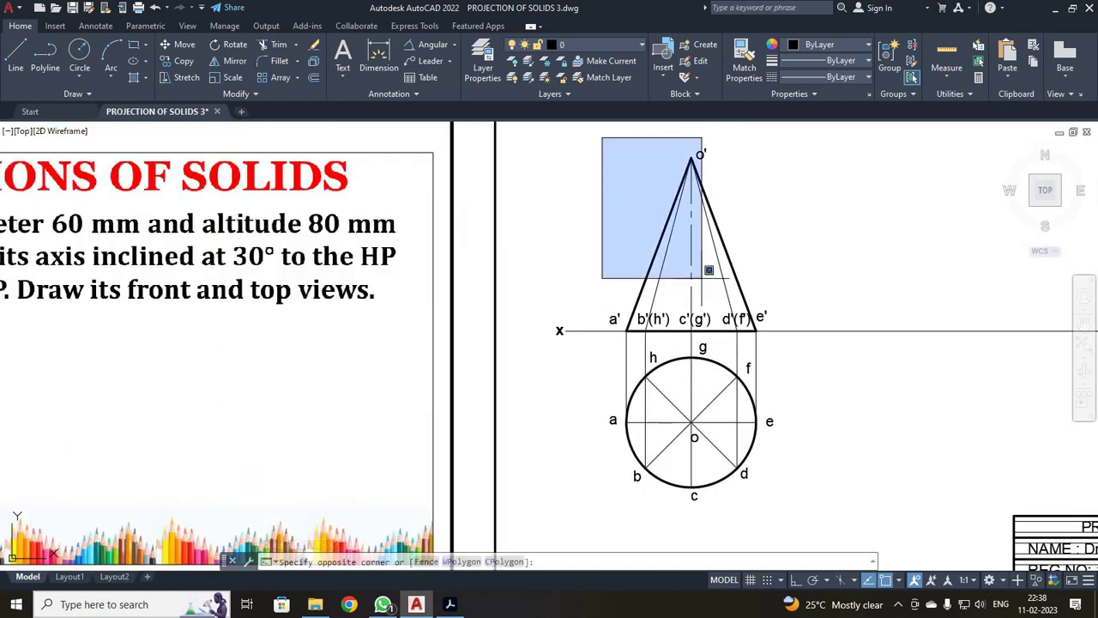
left_click(785, 351)
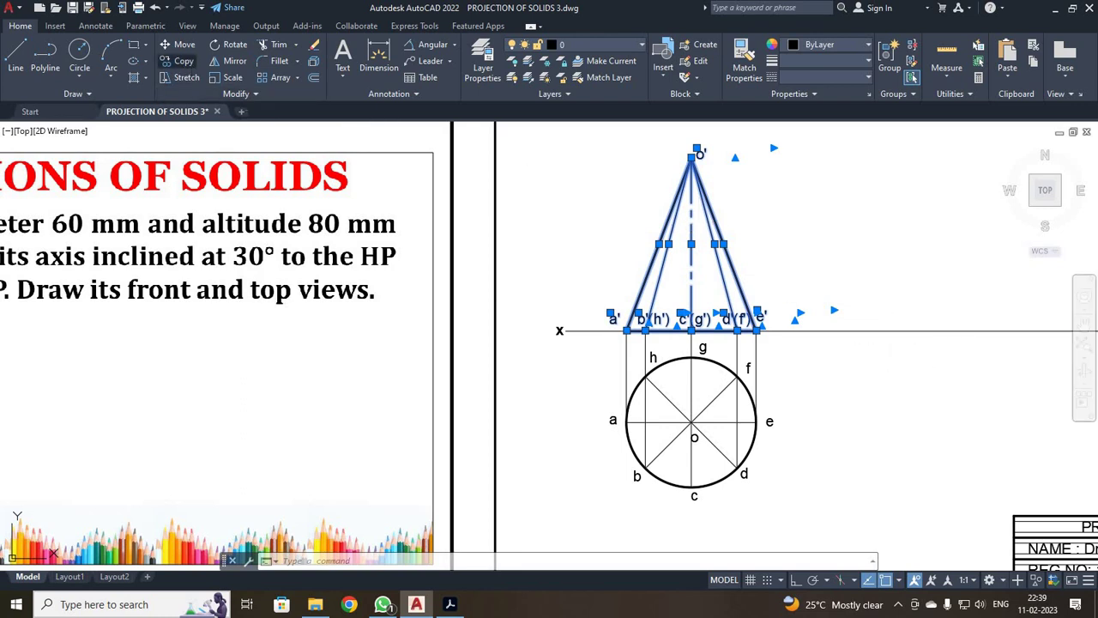
left_click(177, 61)
left_click(692, 331)
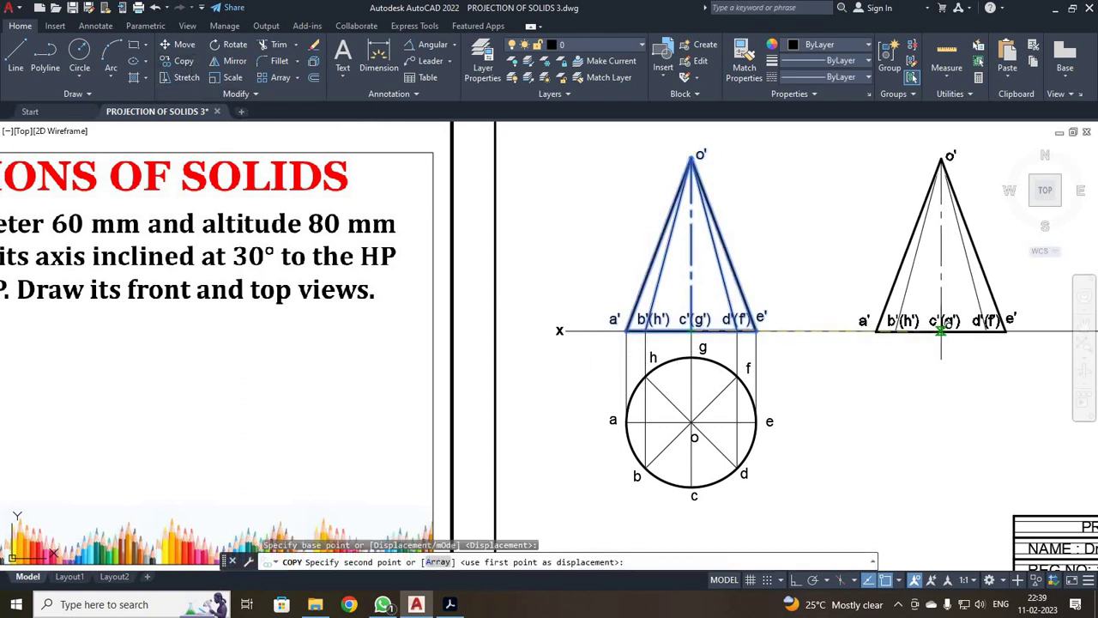
left_click(941, 330)
key("Escape")
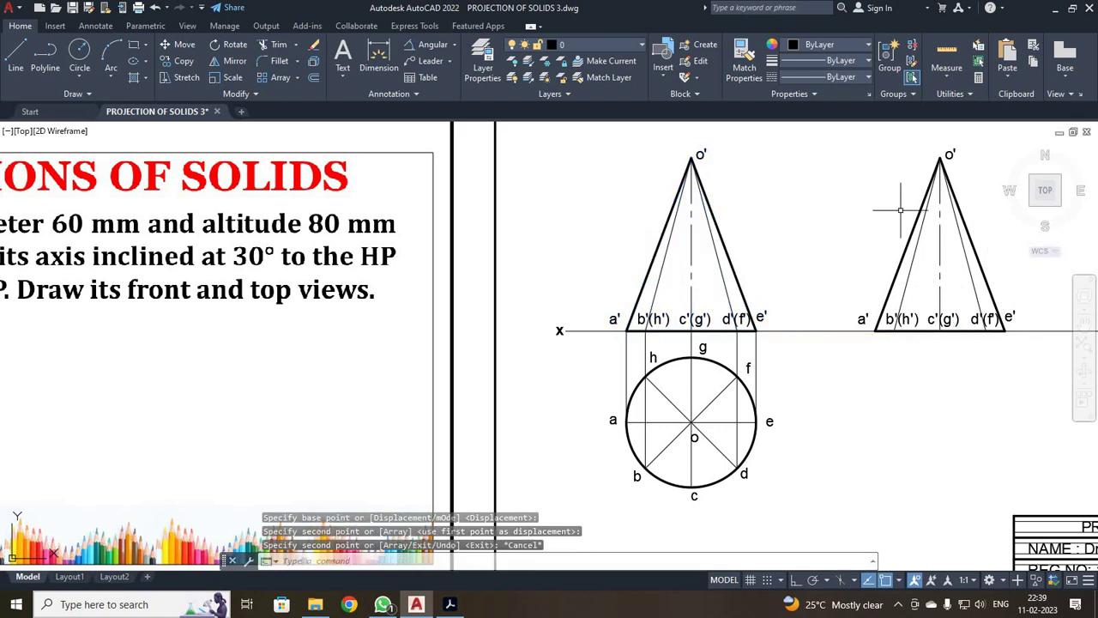
- Rotate the copied front view and its labels by 60° about the midpoint of the cone's base
left_click(848, 125)
left_click(1050, 358)
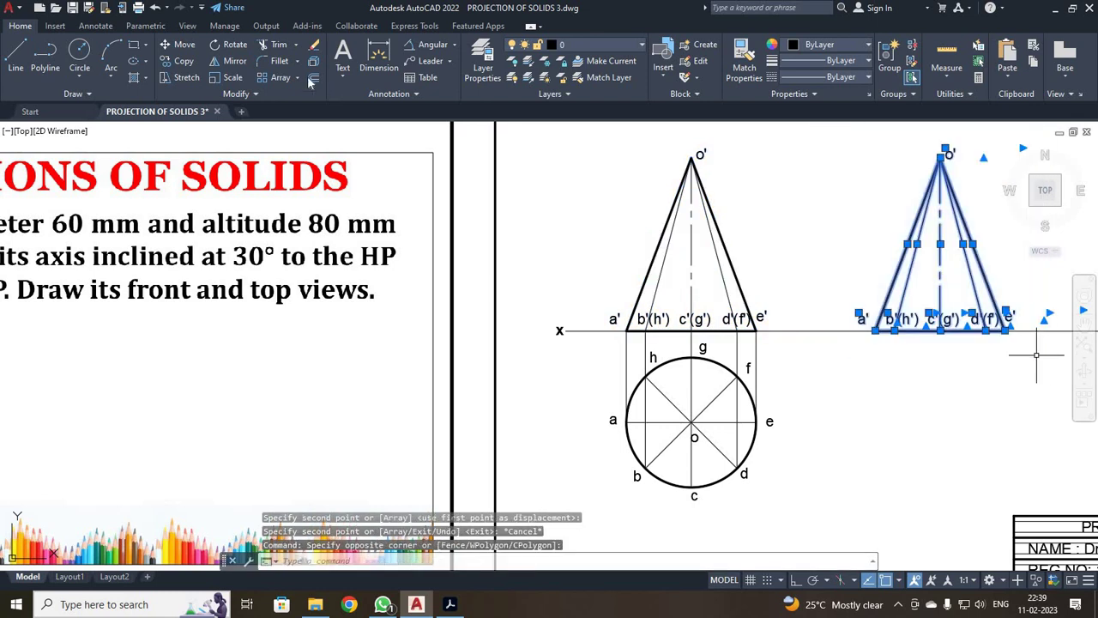
left_click(230, 45)
left_click(941, 331)
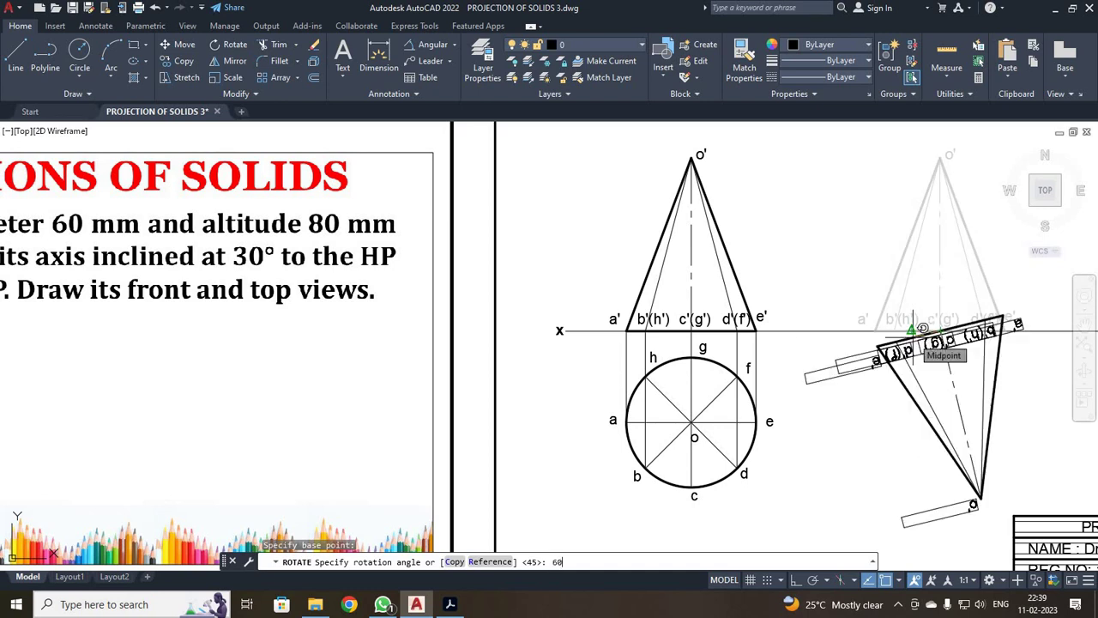
key("Return")
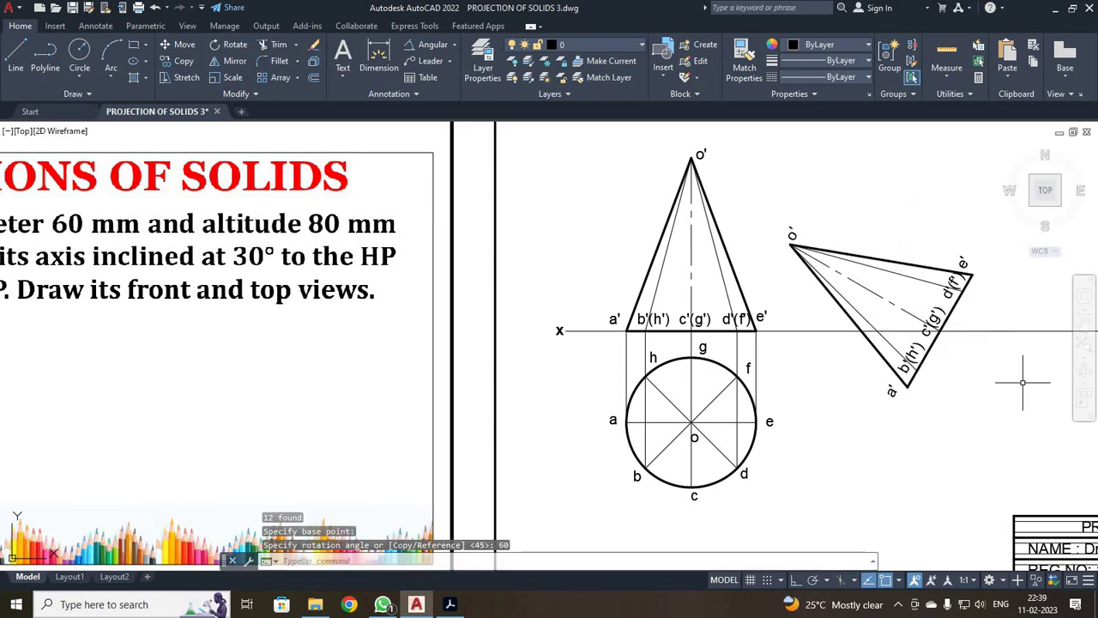
- Move the rotated front view by its base corner a' so that this corner rests on the XY line
scroll(1022, 383, "up", 2)
scroll(1020, 382, "down", 2)
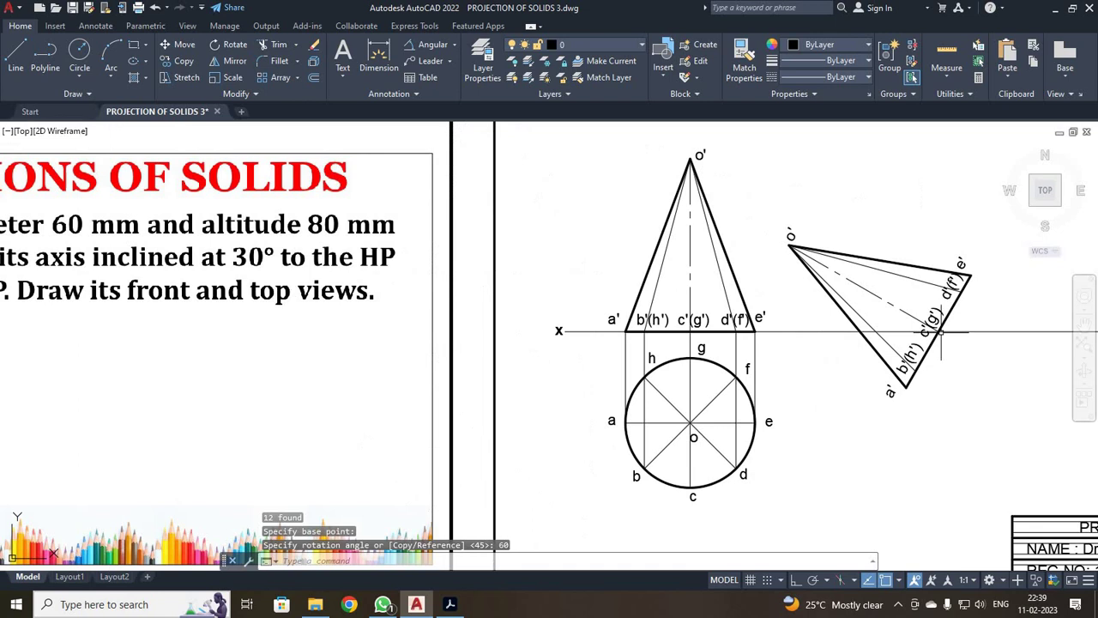
left_click(766, 212)
left_click(1018, 404)
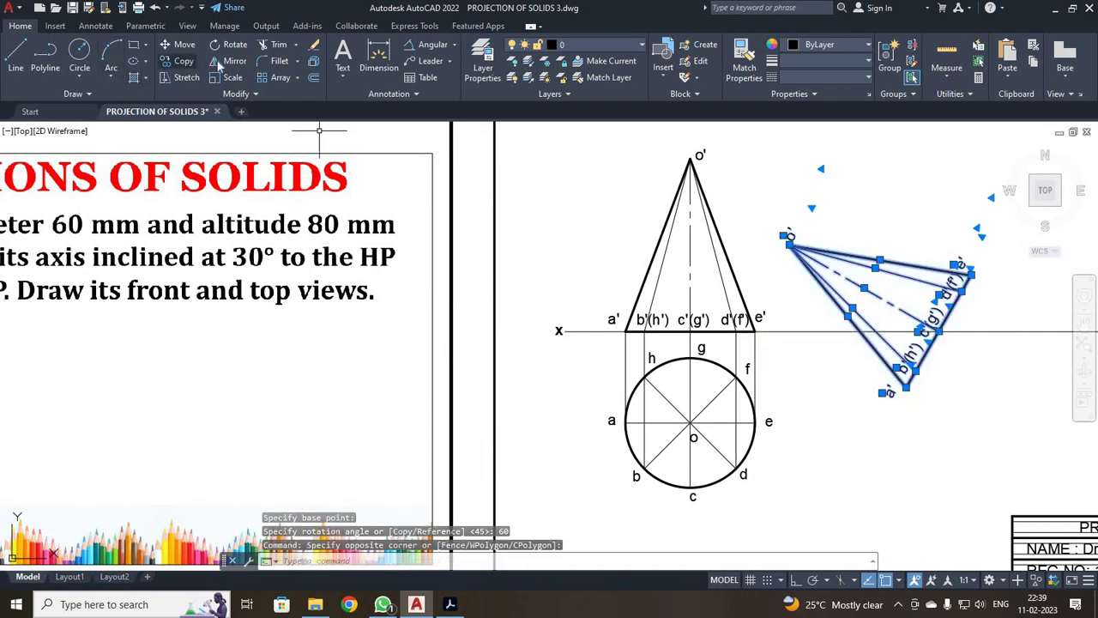
left_click(179, 45)
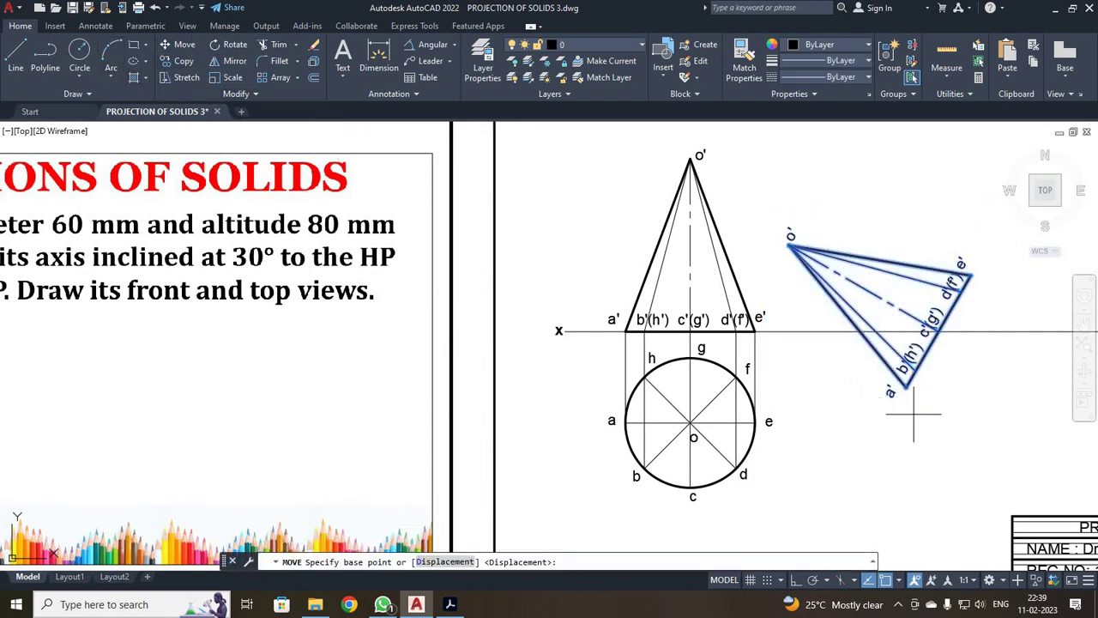
left_click(906, 387)
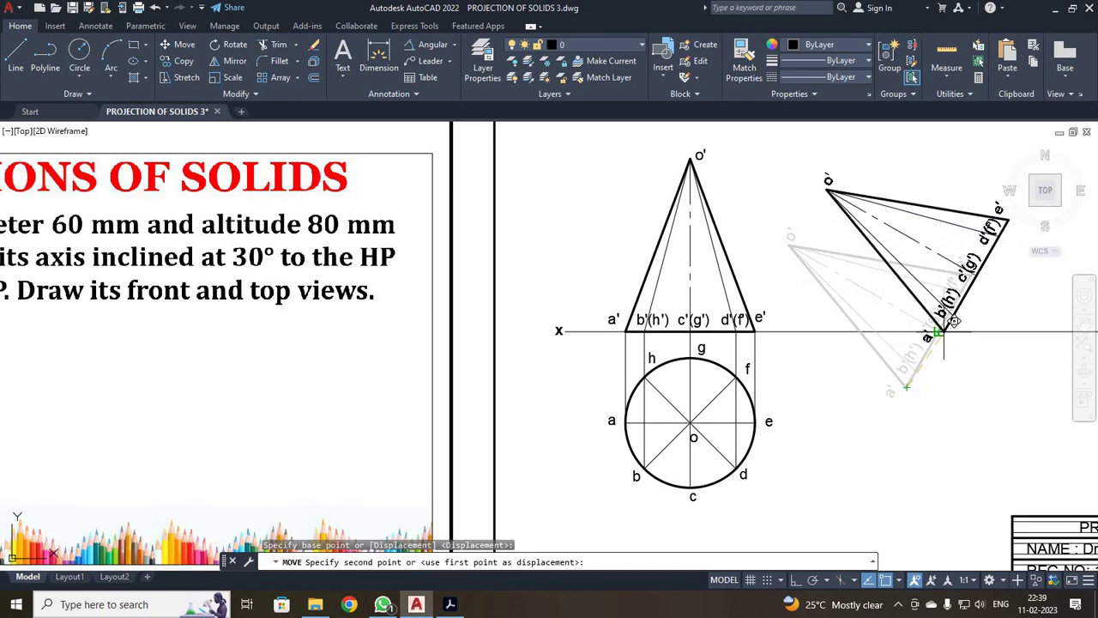
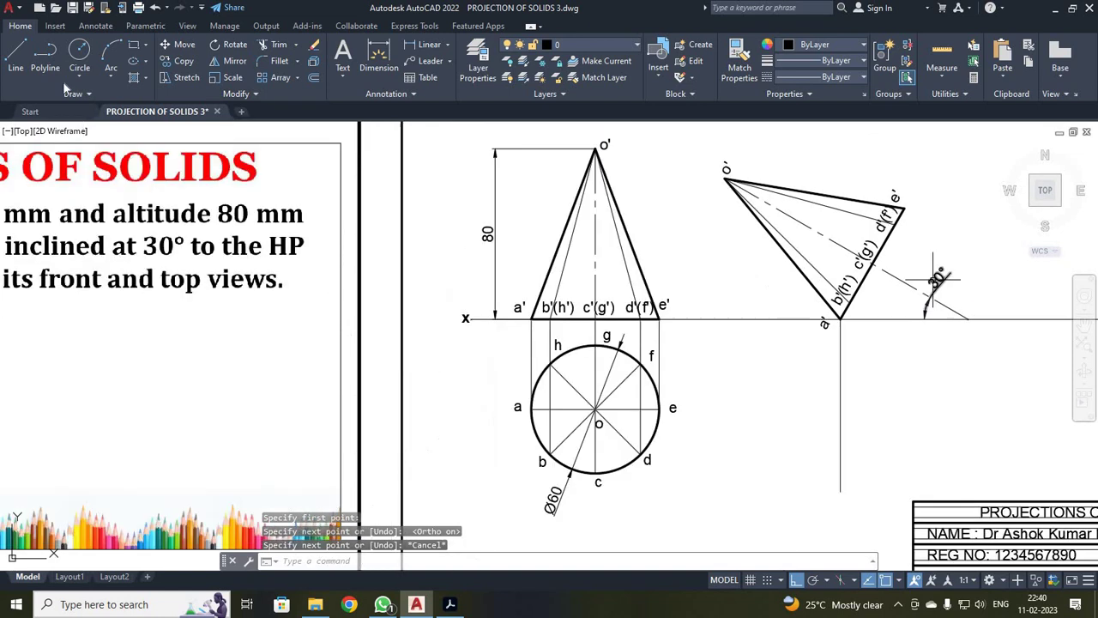
- Draw vertical projector lines from base points b'(h') and c'(g') of the tilted front view down into the top view area
left_click(15, 56)
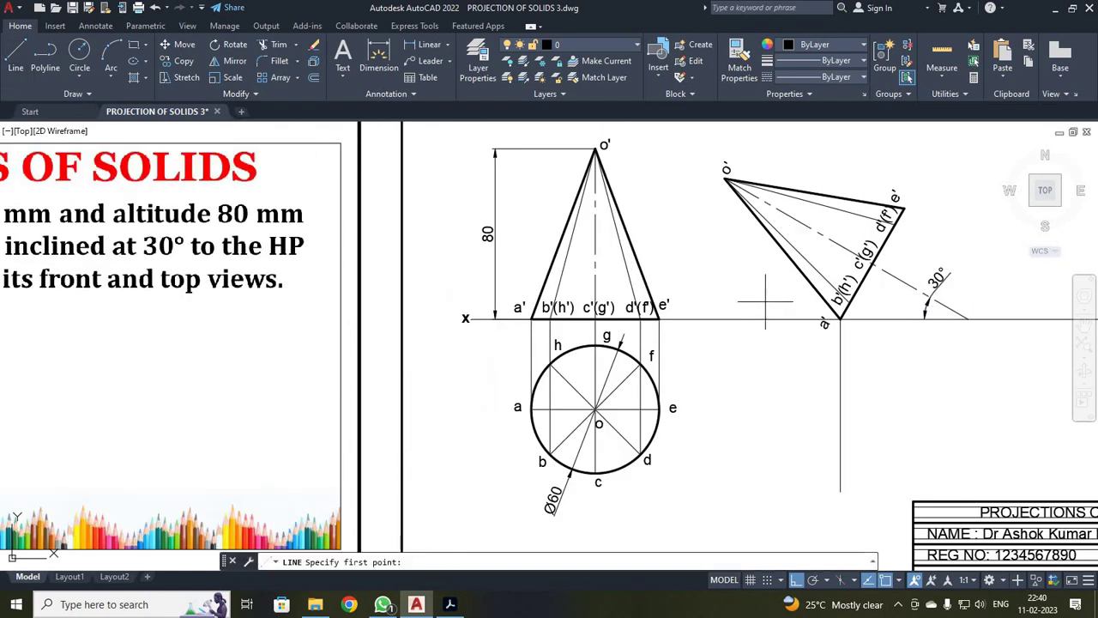
left_click(849, 302)
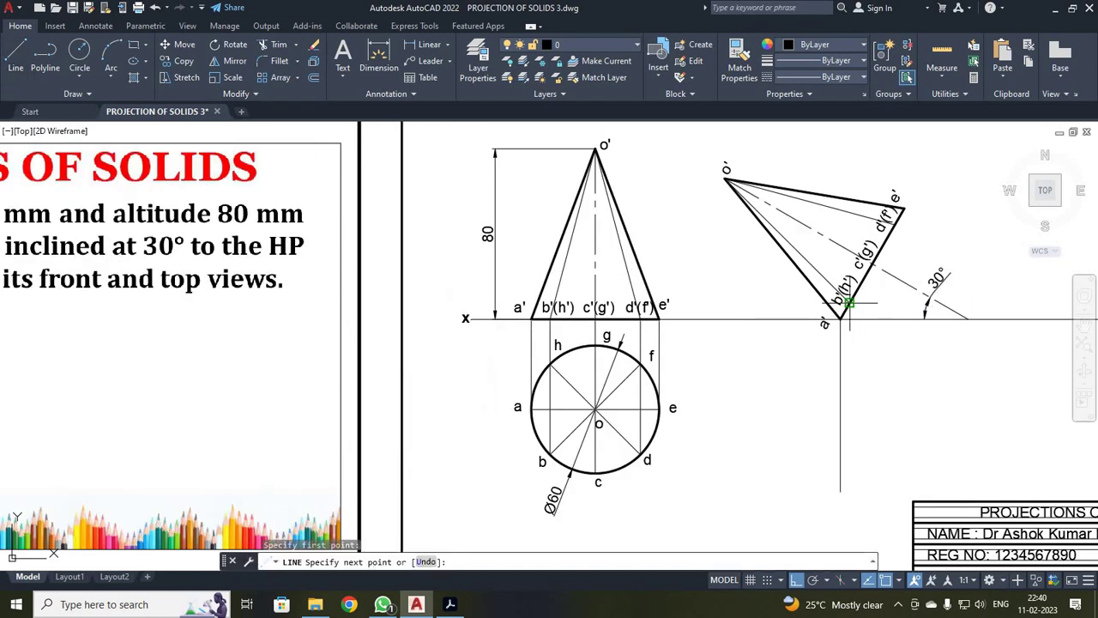
left_click(848, 492)
key("Escape")
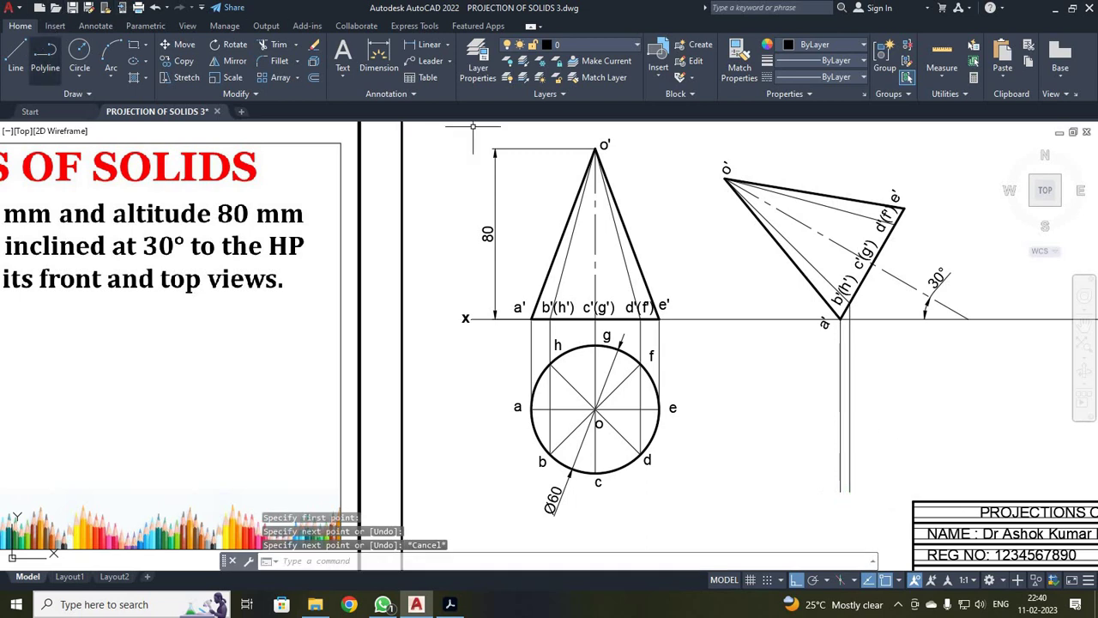
key("Return")
left_click(872, 264)
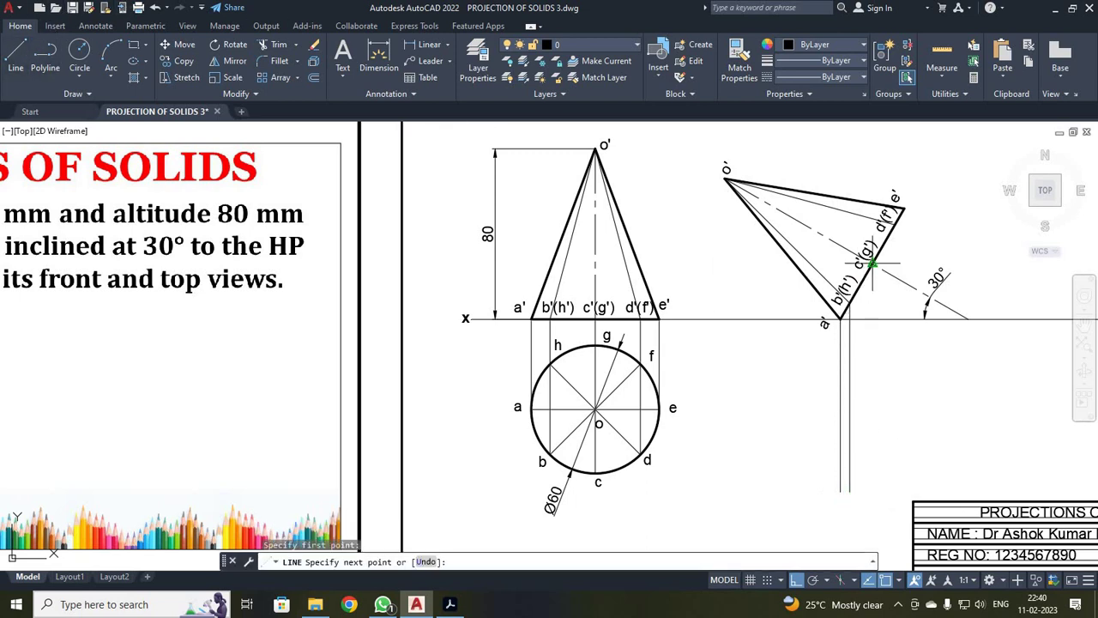
left_click(871, 491)
key("Escape")
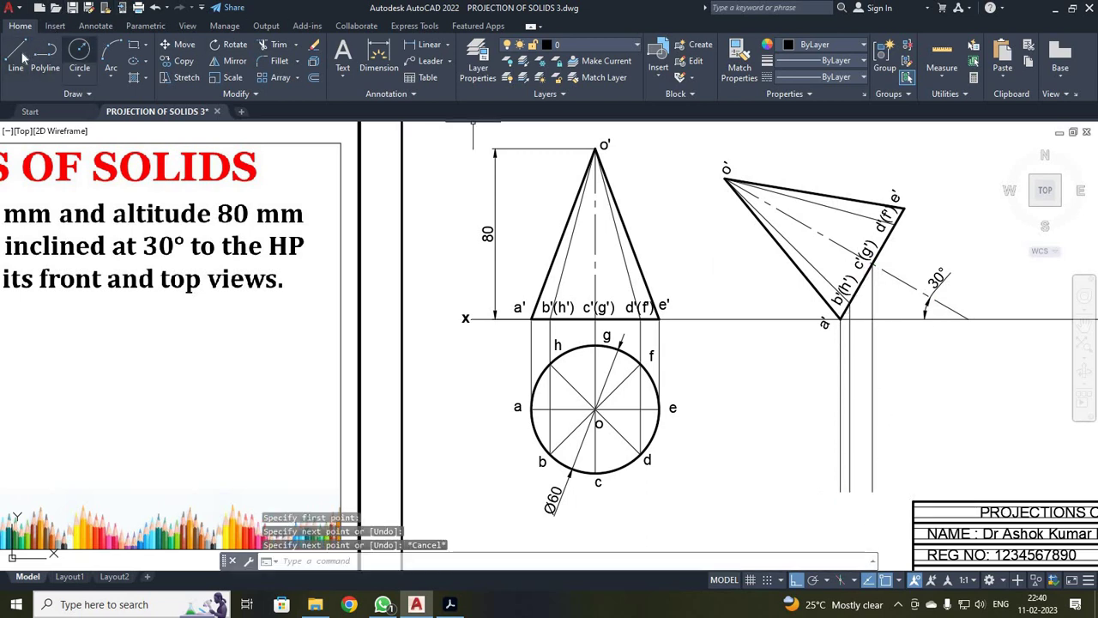
- Draw vertical projector lines from base points d'(f') and e' of the tilted cone, ending level with the other projectors
key("Return")
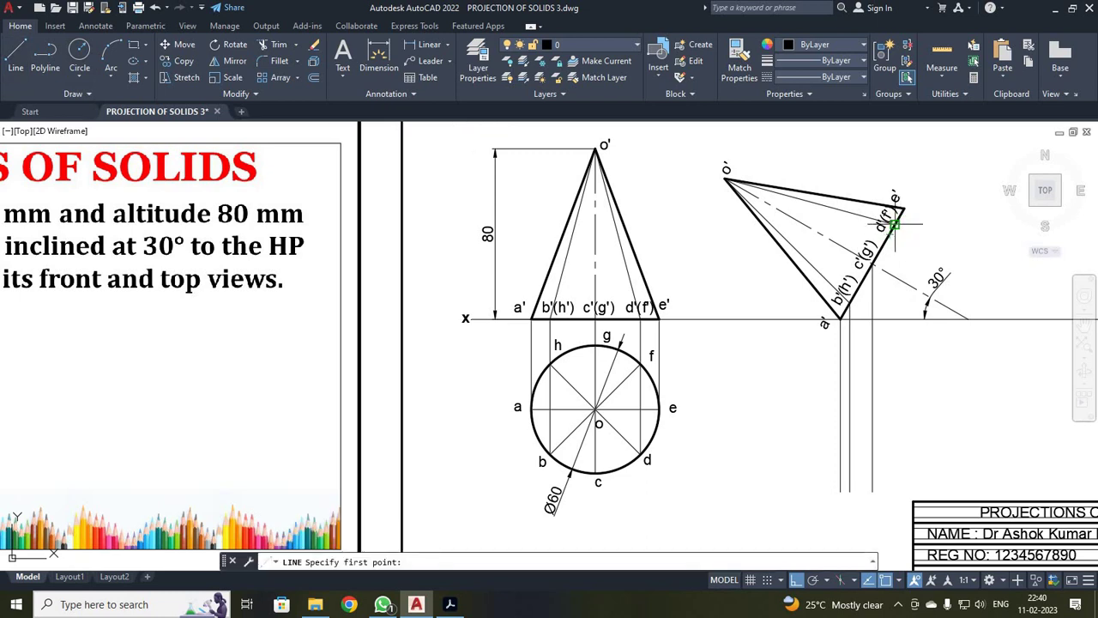
left_click(894, 224)
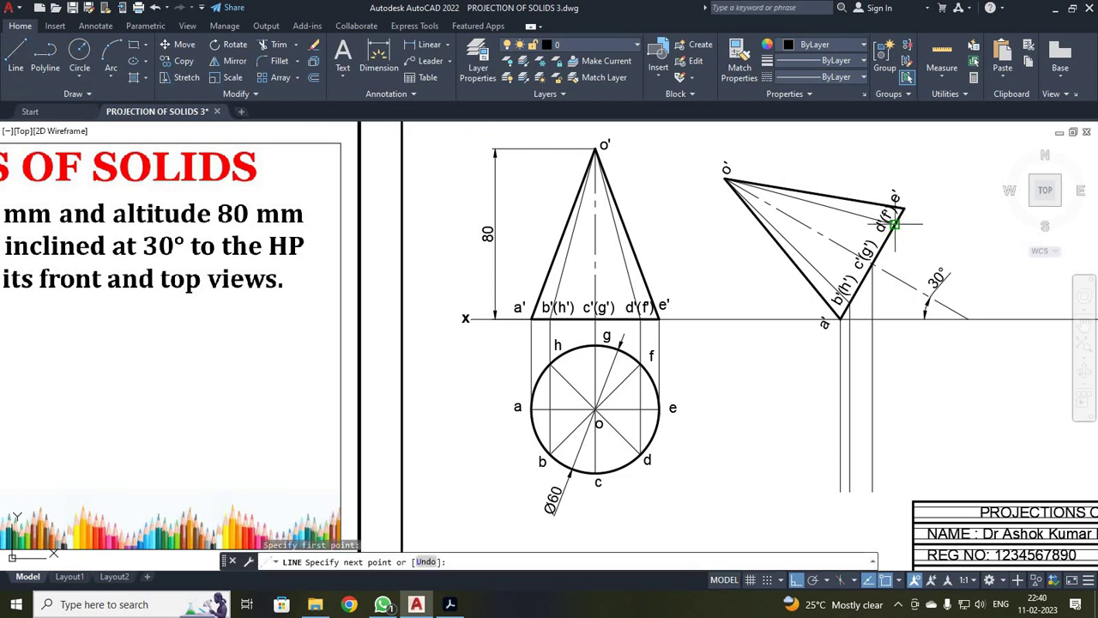
left_click(895, 490)
key("Escape")
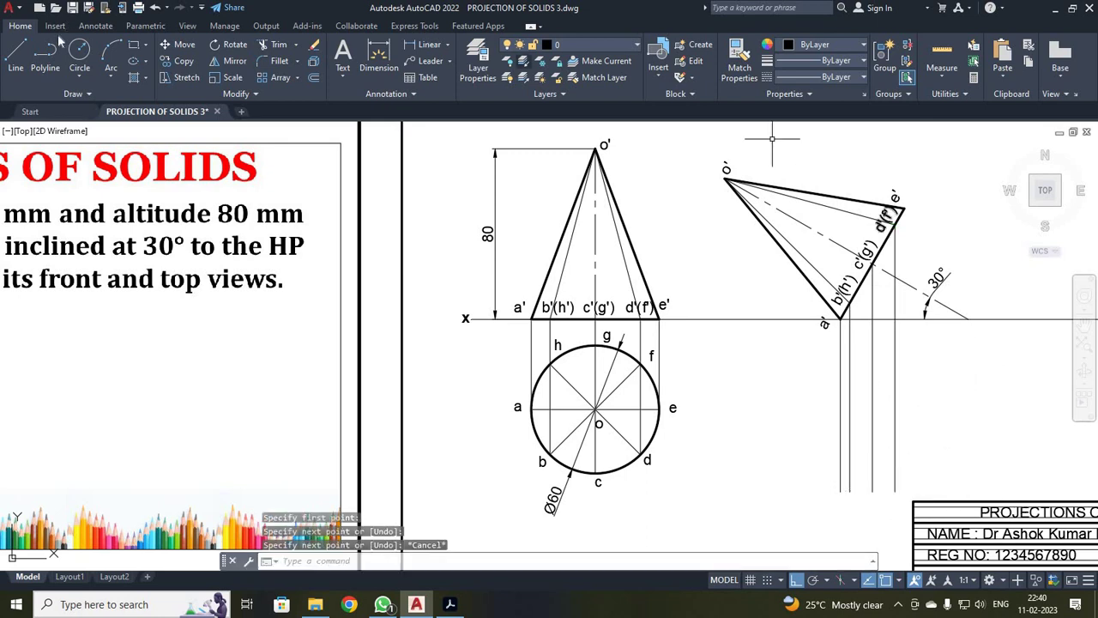
left_click(15, 56)
left_click(900, 209)
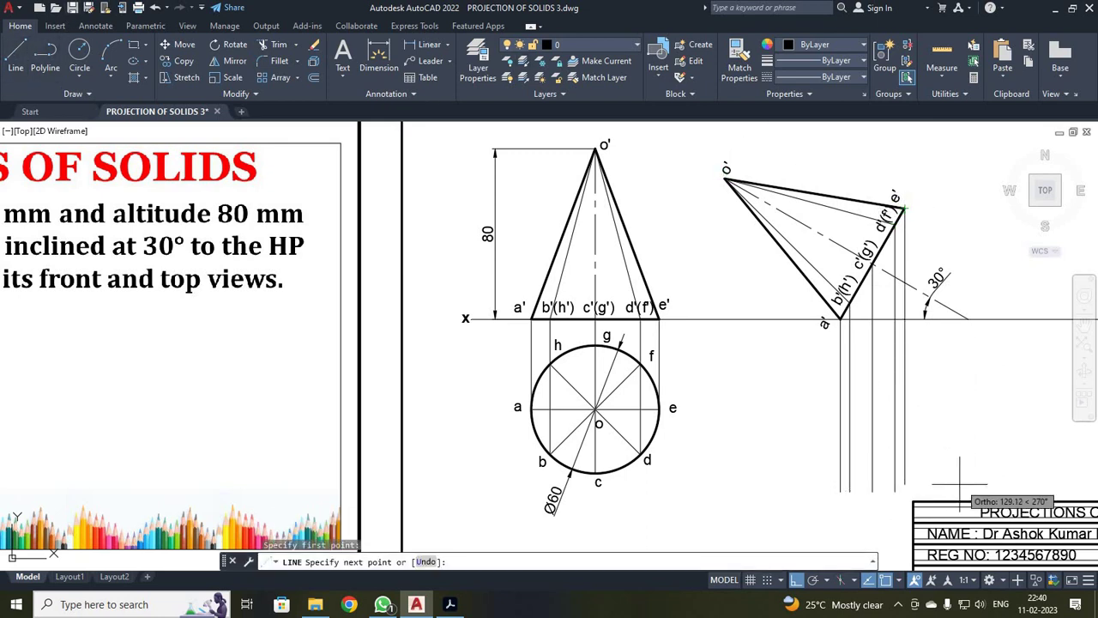
left_click(904, 491)
key("Escape")
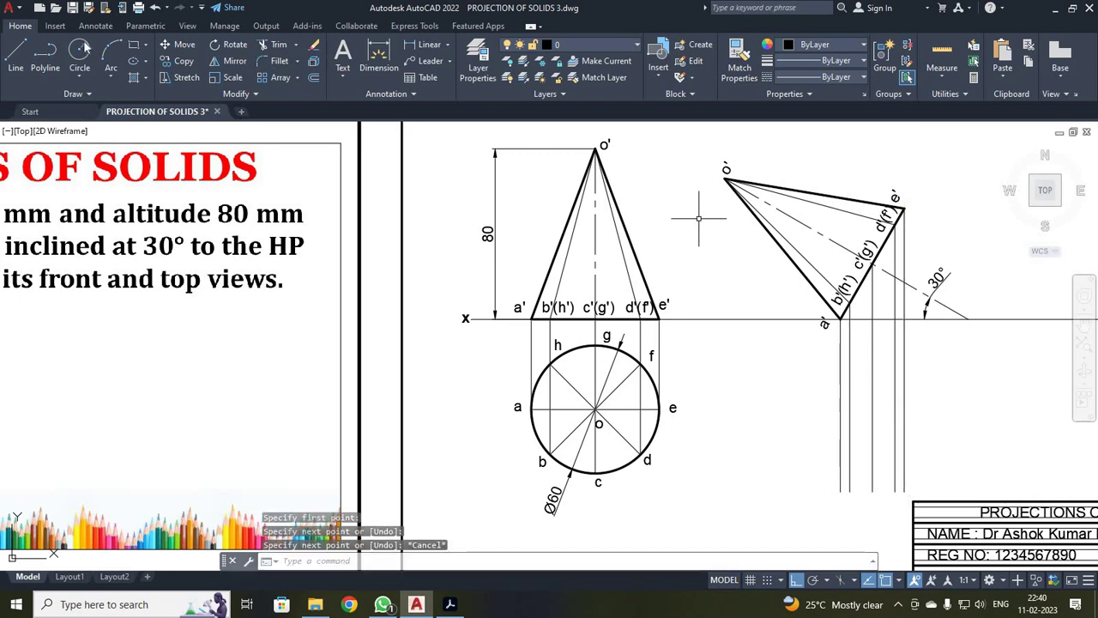
- Draw a vertical projector line from the tilted cone's apex o' down to the level of the other projectors' ends
left_click(13, 56)
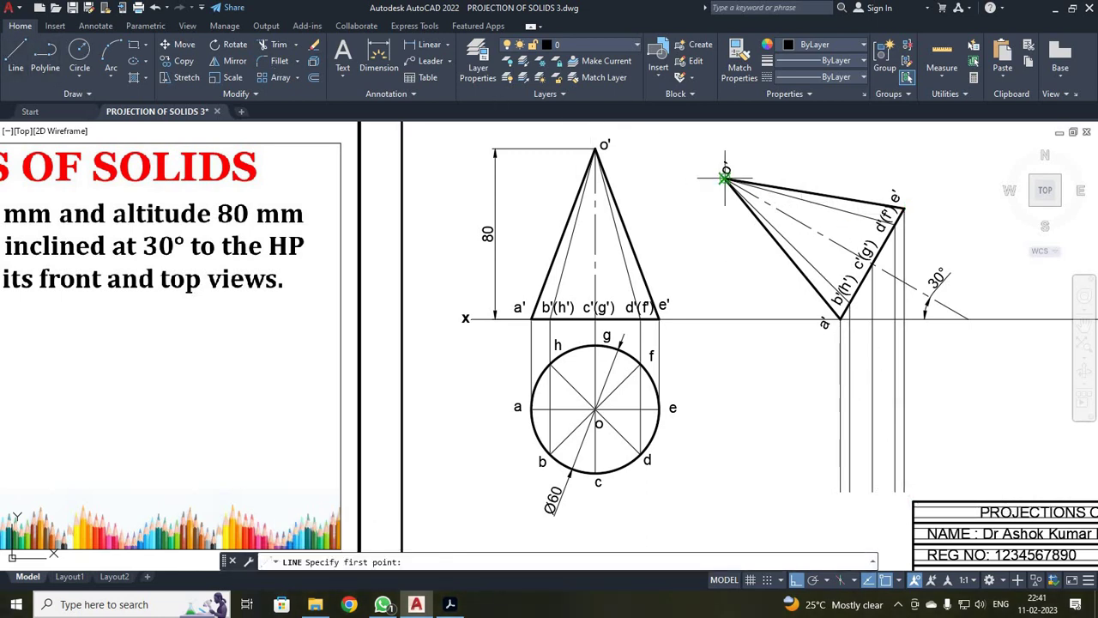
left_click(726, 174)
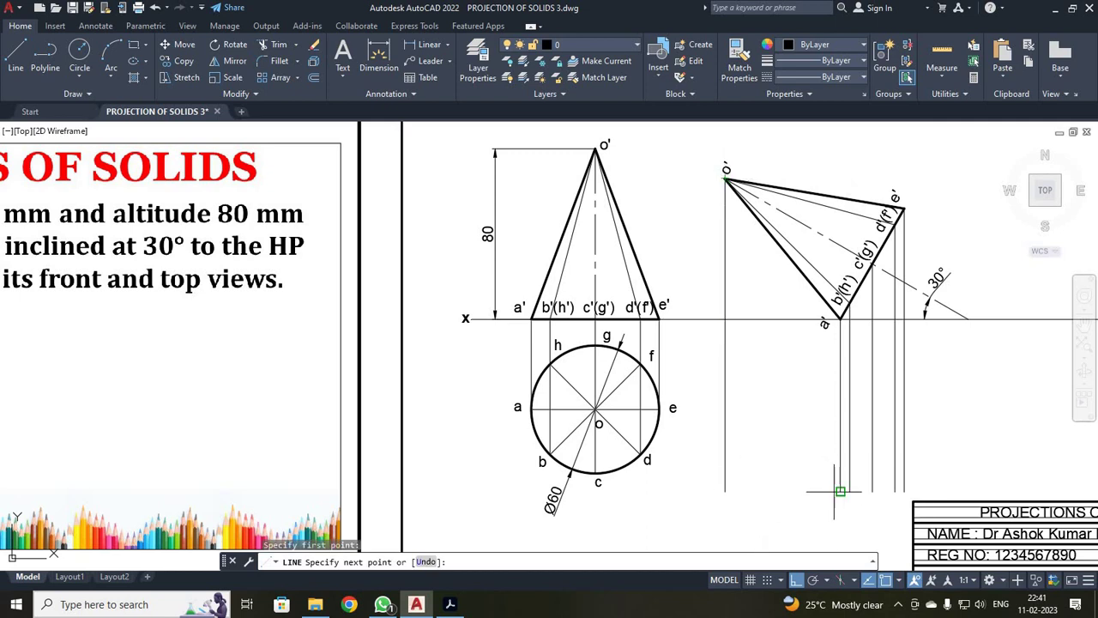
left_click(725, 491)
key("Escape")
- Draw horizontal projector lines from points g and h of the top view circle to the right across the vertical projectors
left_click(15, 57)
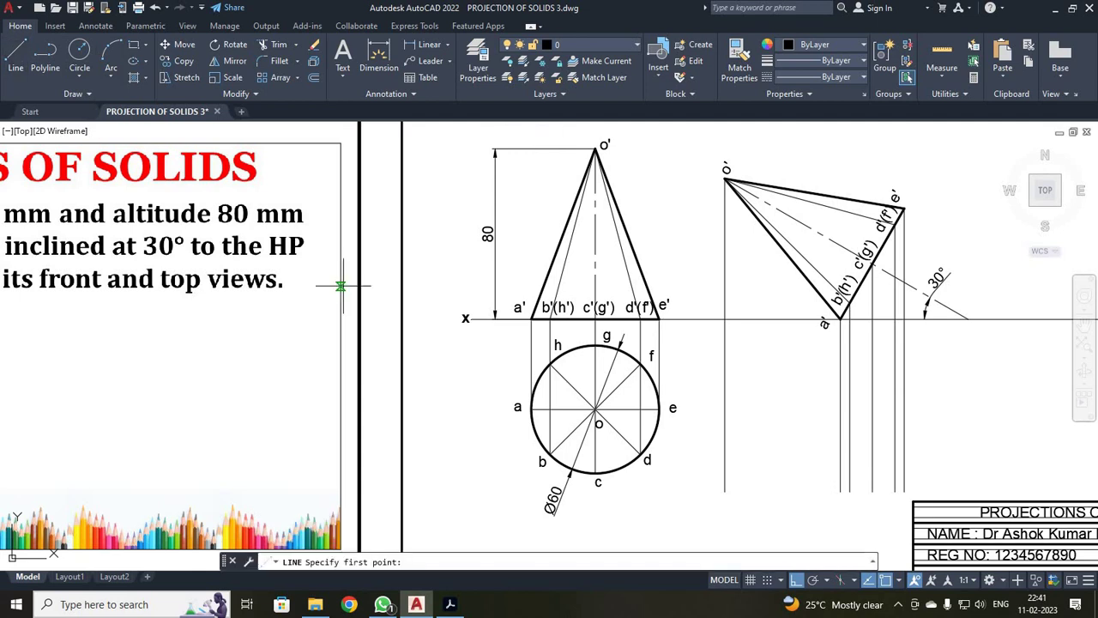
left_click(594, 344)
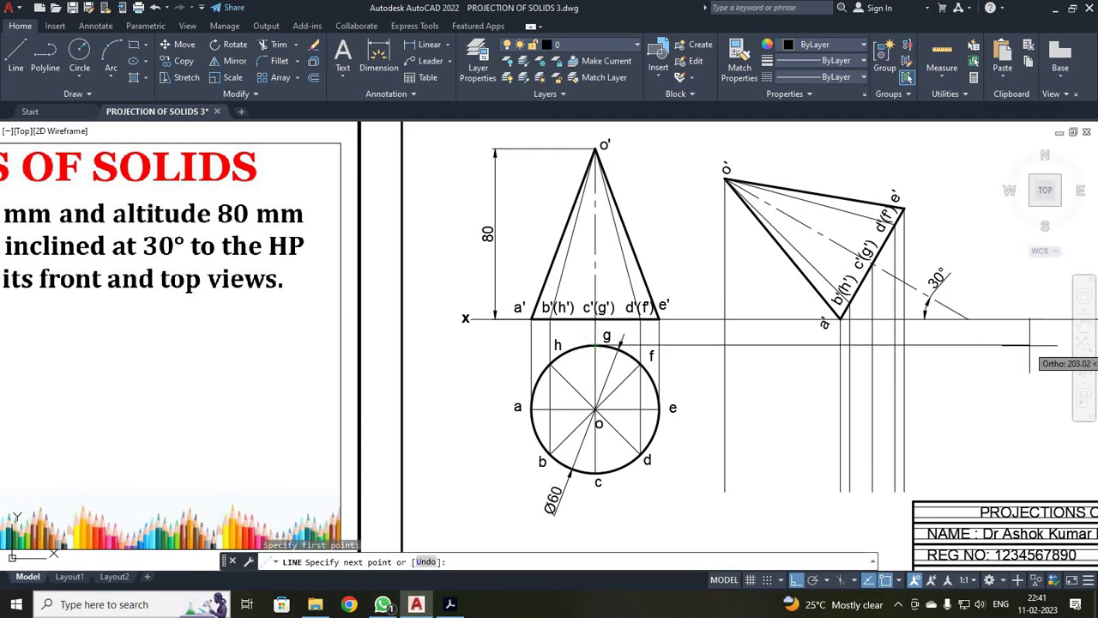
left_click(983, 345)
key("Escape")
left_click(16, 64)
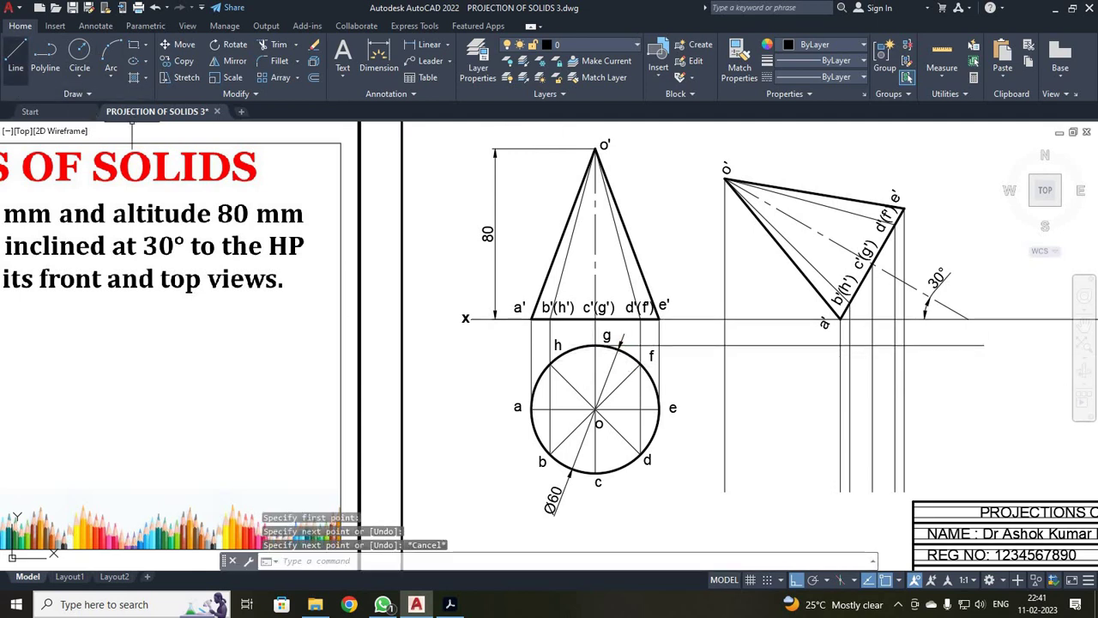
left_click(549, 364)
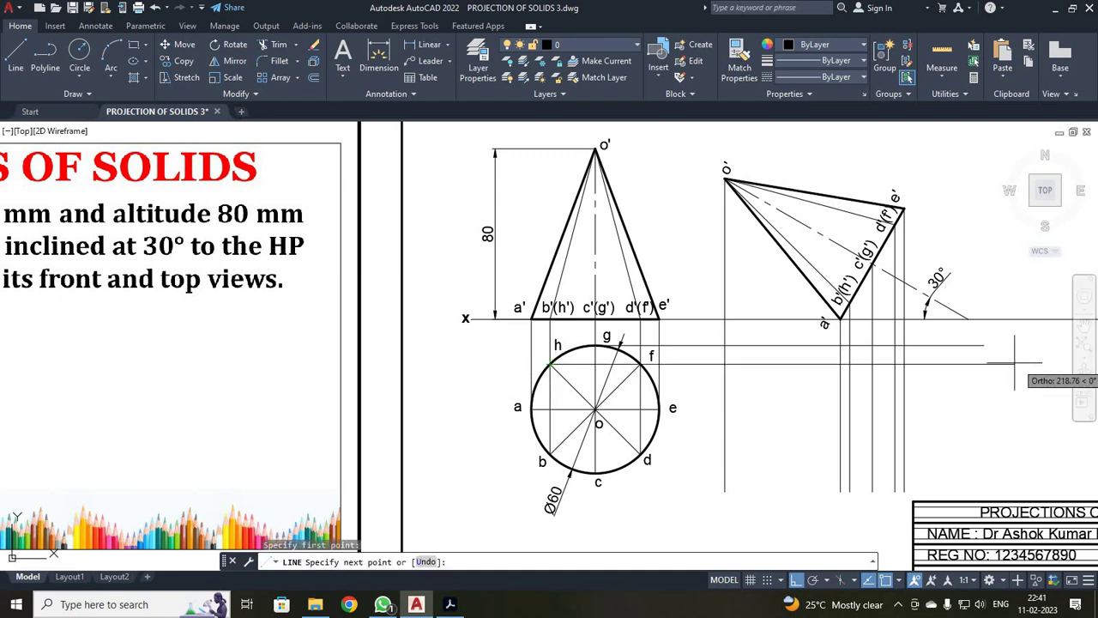
left_click(983, 363)
key("Escape")
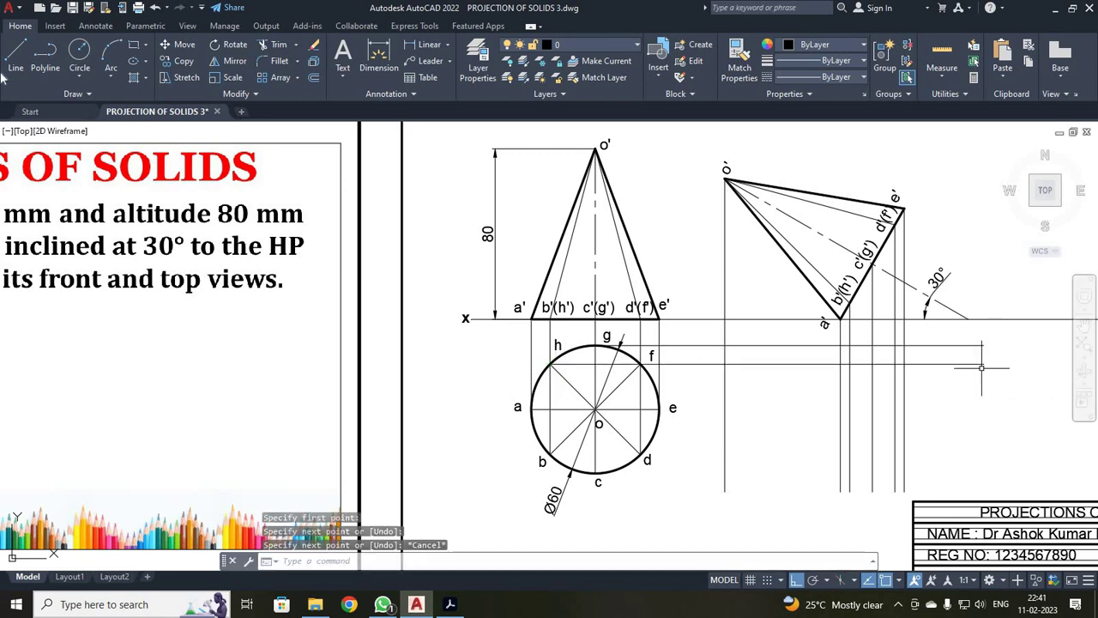
- Draw horizontal projector lines from circle points a and b across the vertical projectors, ending in line with those above
left_click(15, 64)
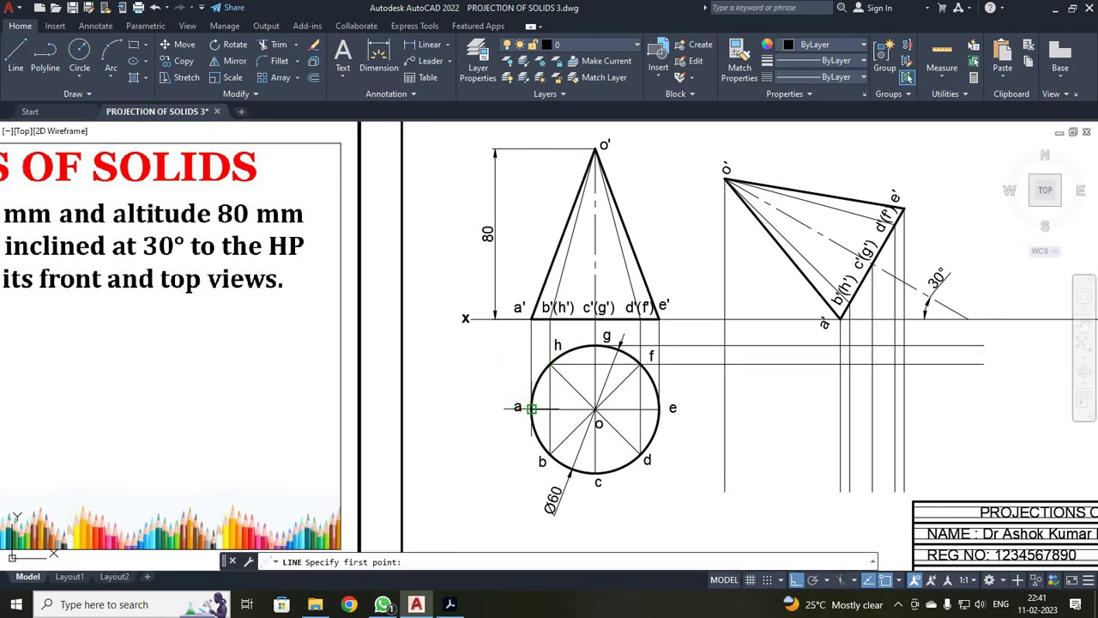
left_click(532, 408)
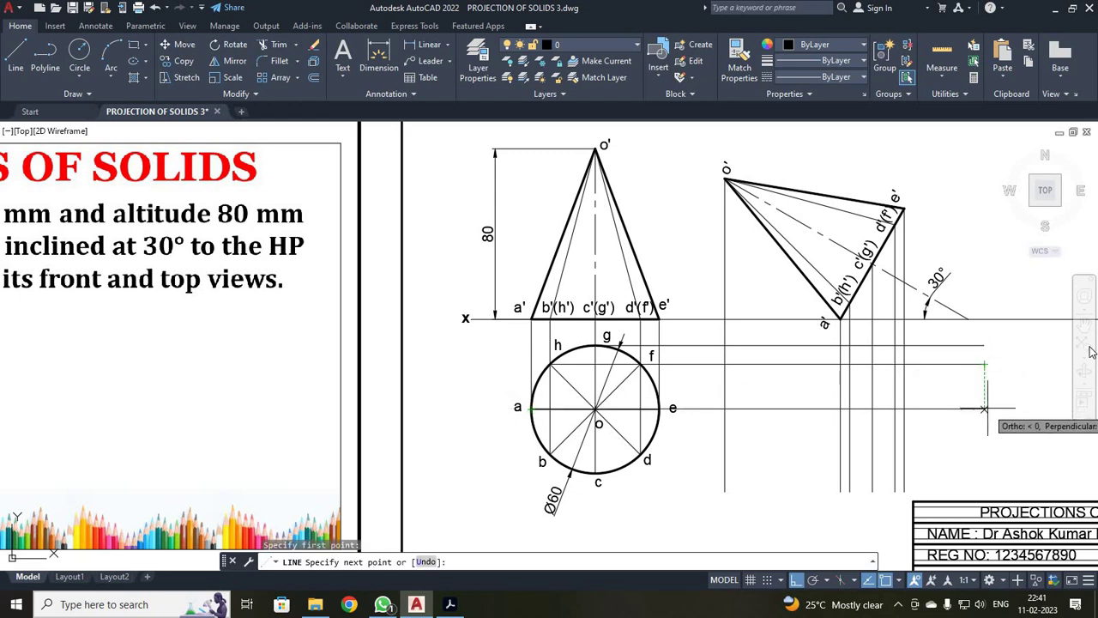
left_click(983, 408)
key("Escape")
key("Return")
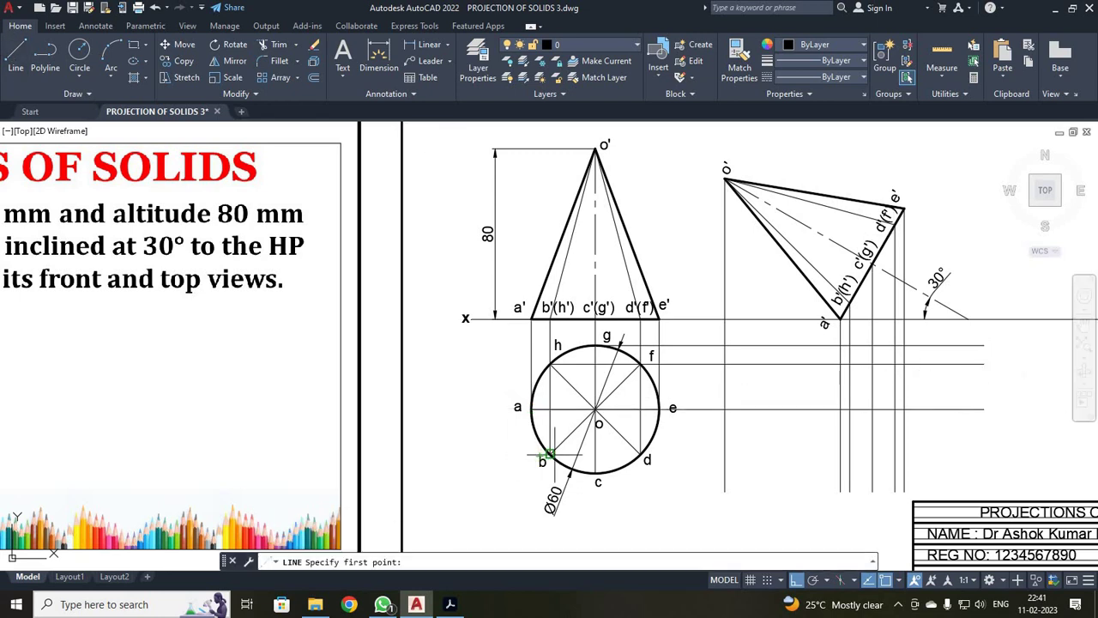
left_click(549, 454)
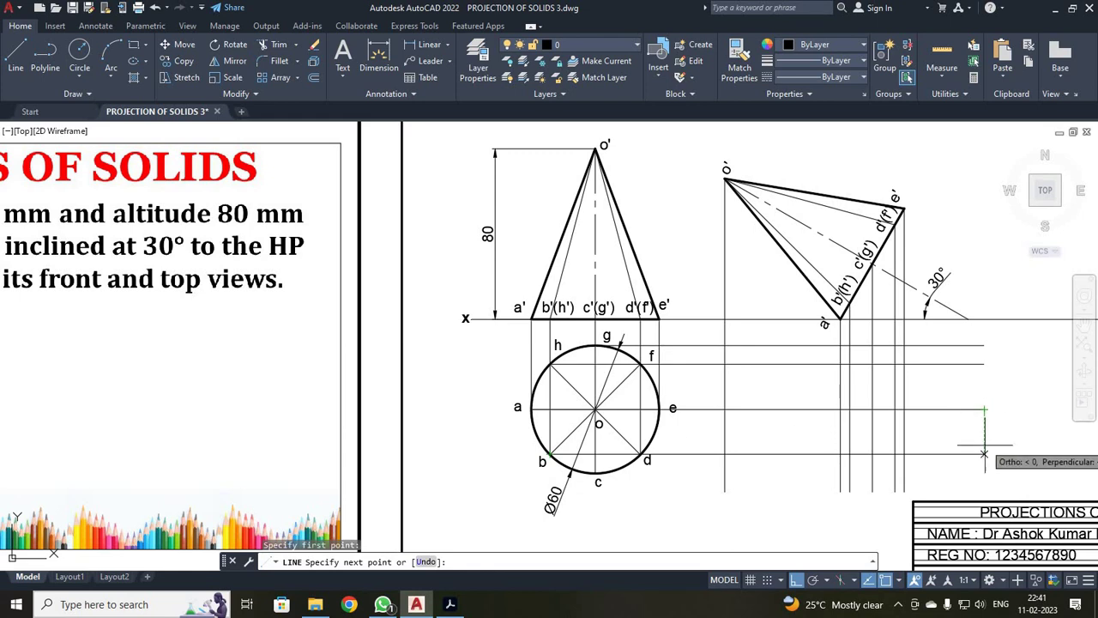
key("Escape")
left_click(15, 56)
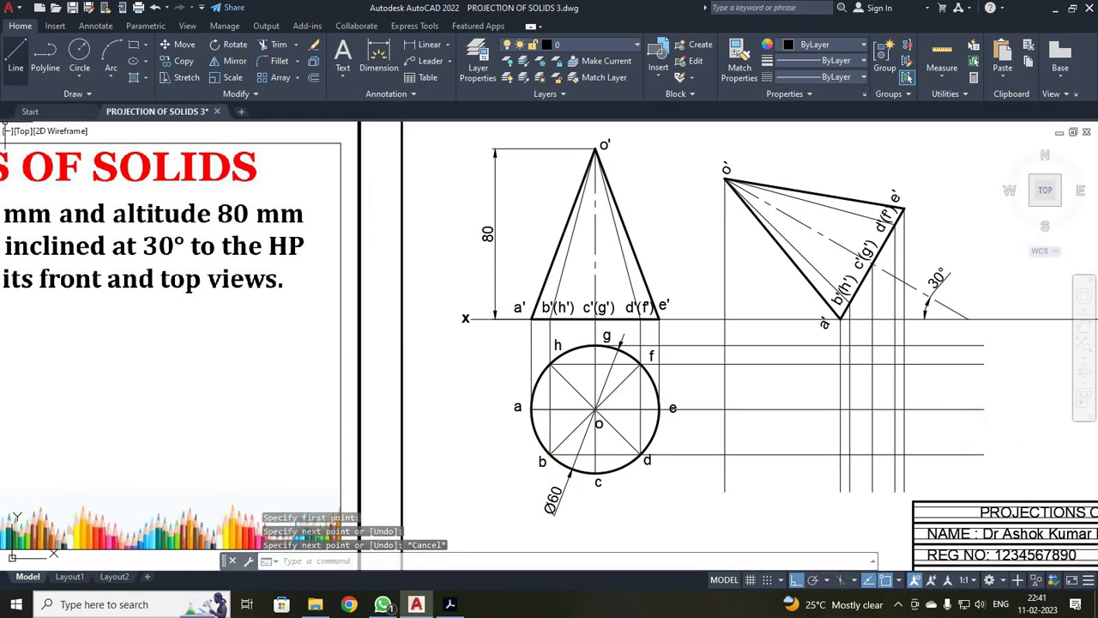
left_click(597, 478)
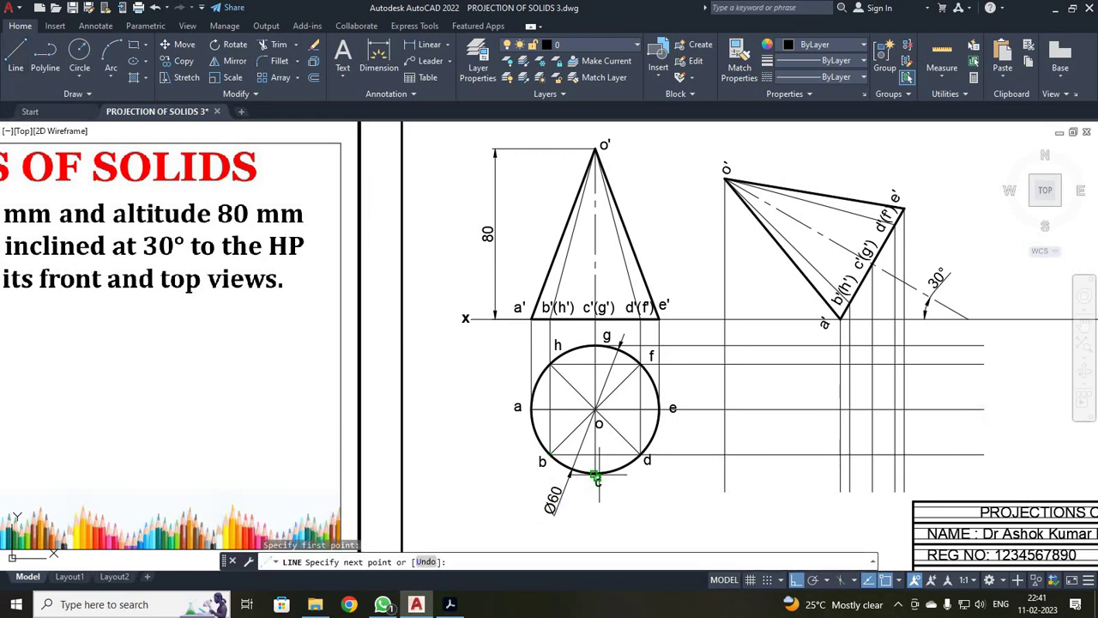
scroll(990, 494, "up", 4)
scroll(991, 493, "down", 2)
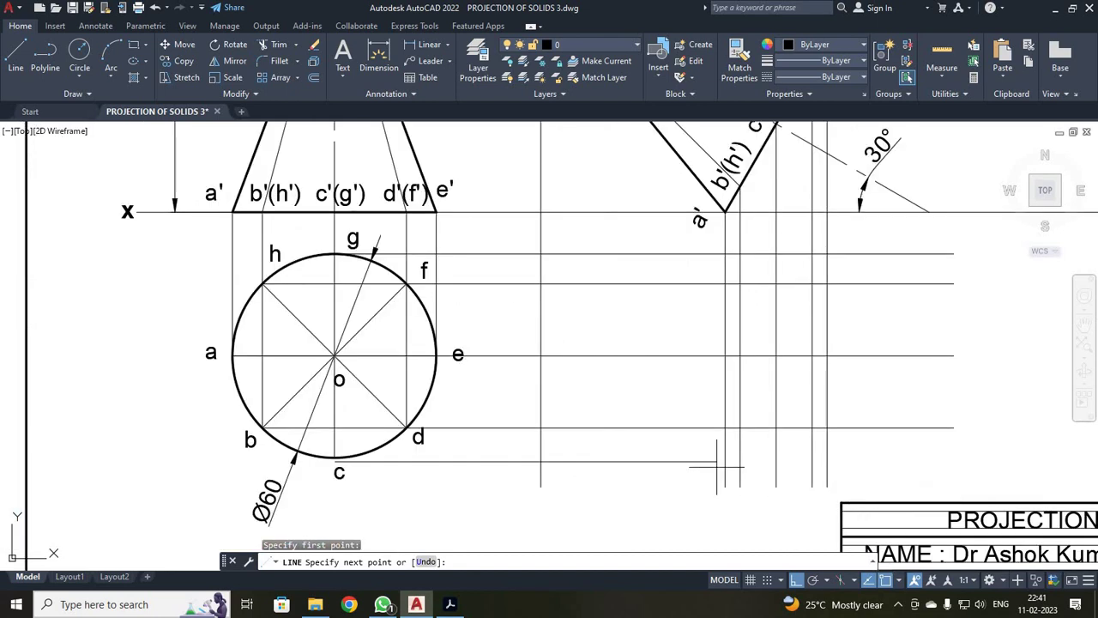
key("Escape")
- Draw a horizontal projector line from circle point c across the vertical projectors, ending in line with the other horizontal ones
left_click(15, 56)
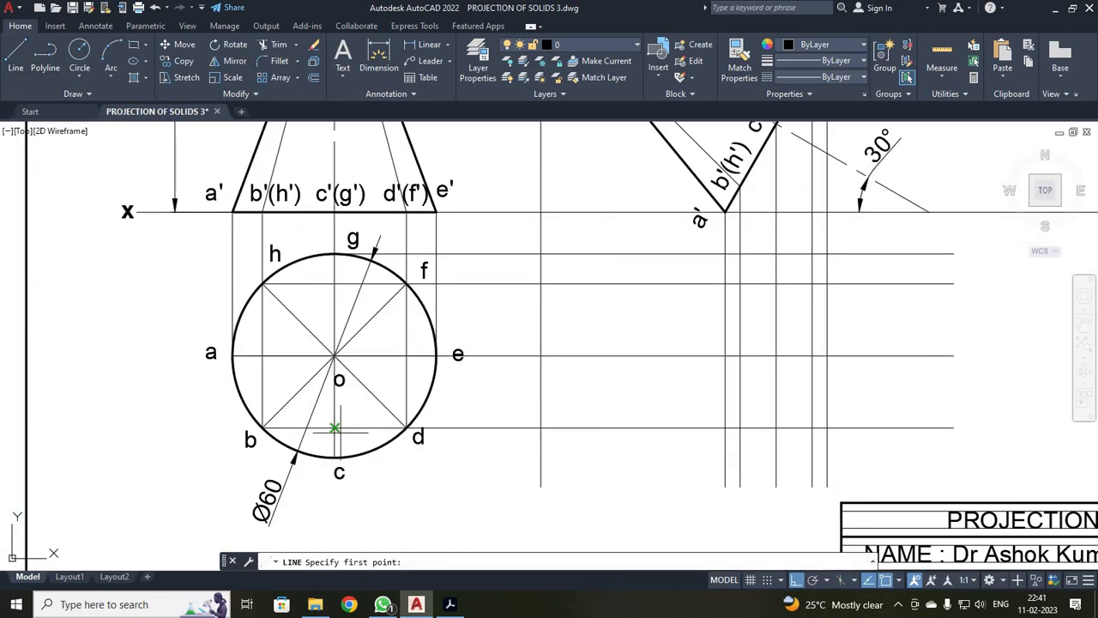
left_click(335, 459)
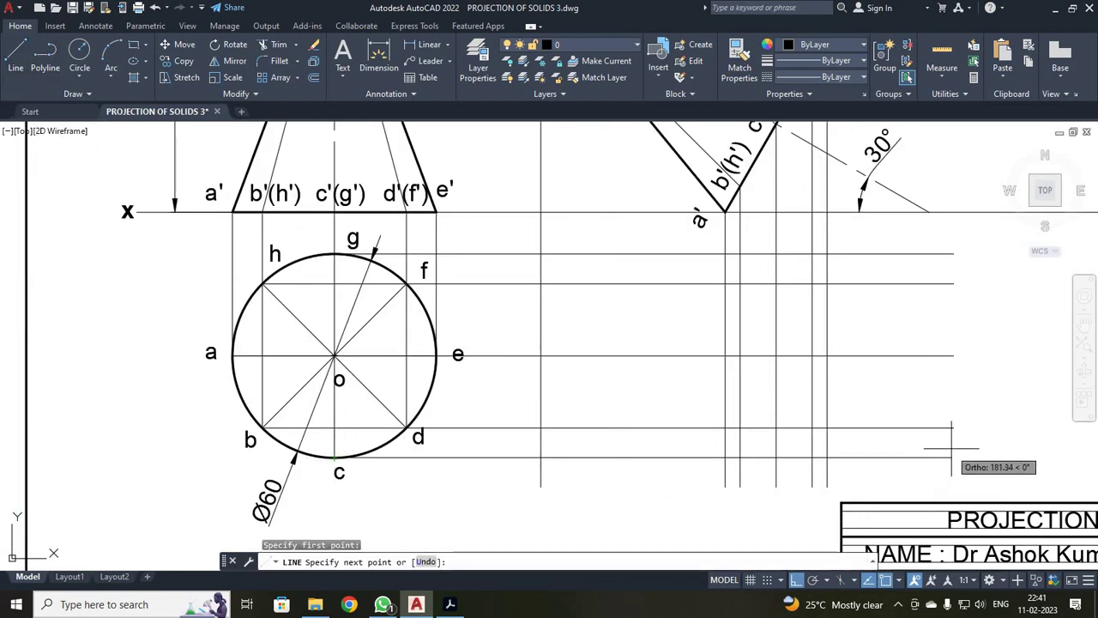
key("Escape")
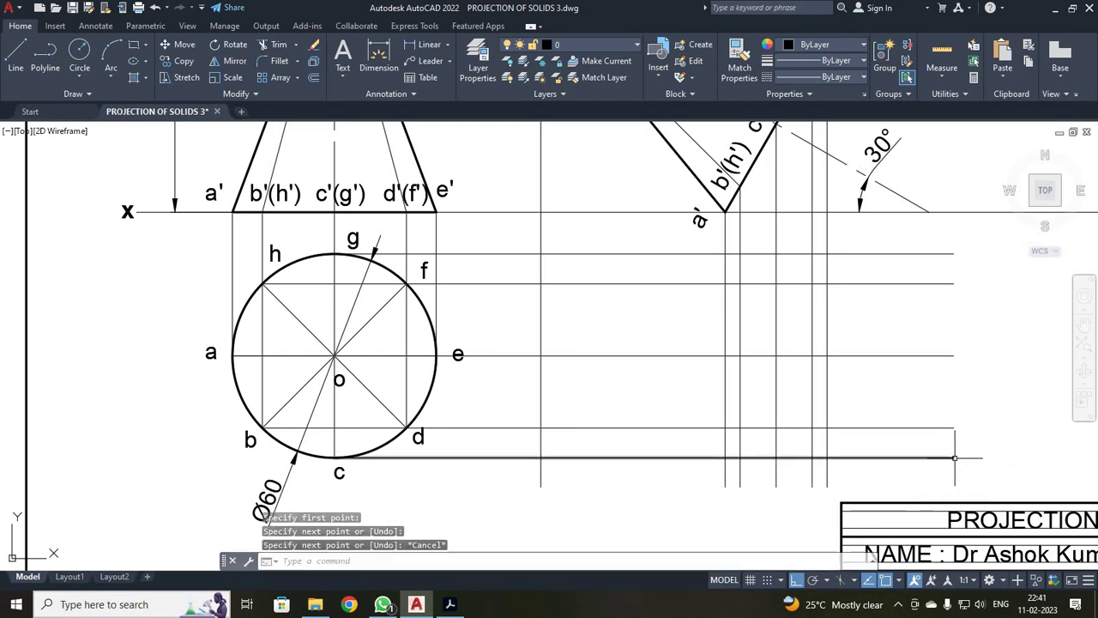
scroll(952, 409, "down", 2)
scroll(952, 409, "up", 2)
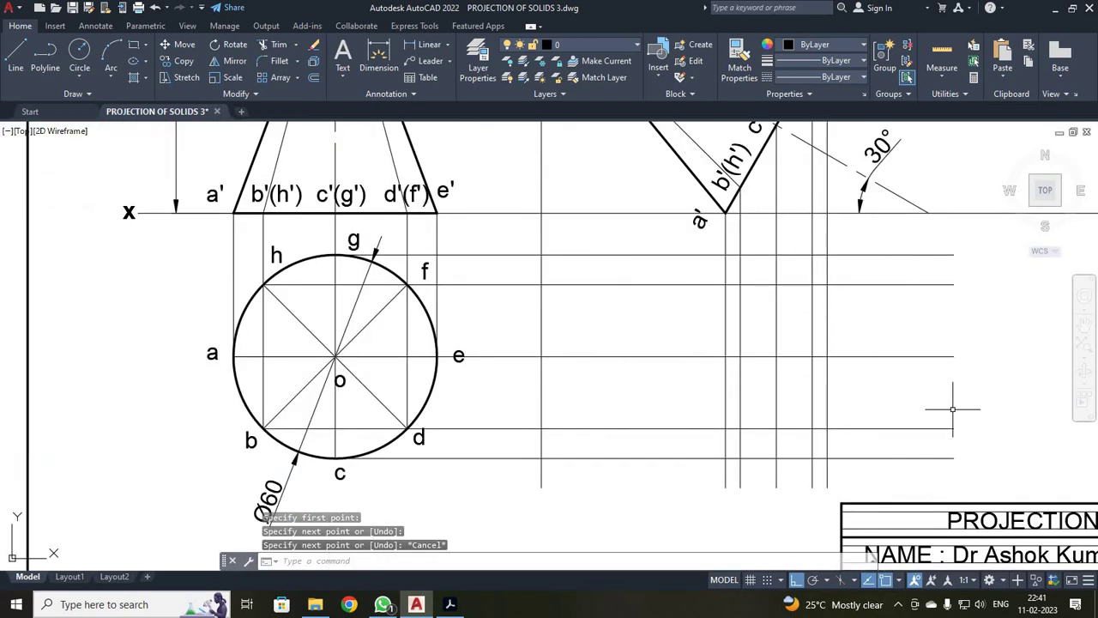
scroll(643, 368, "down", 2)
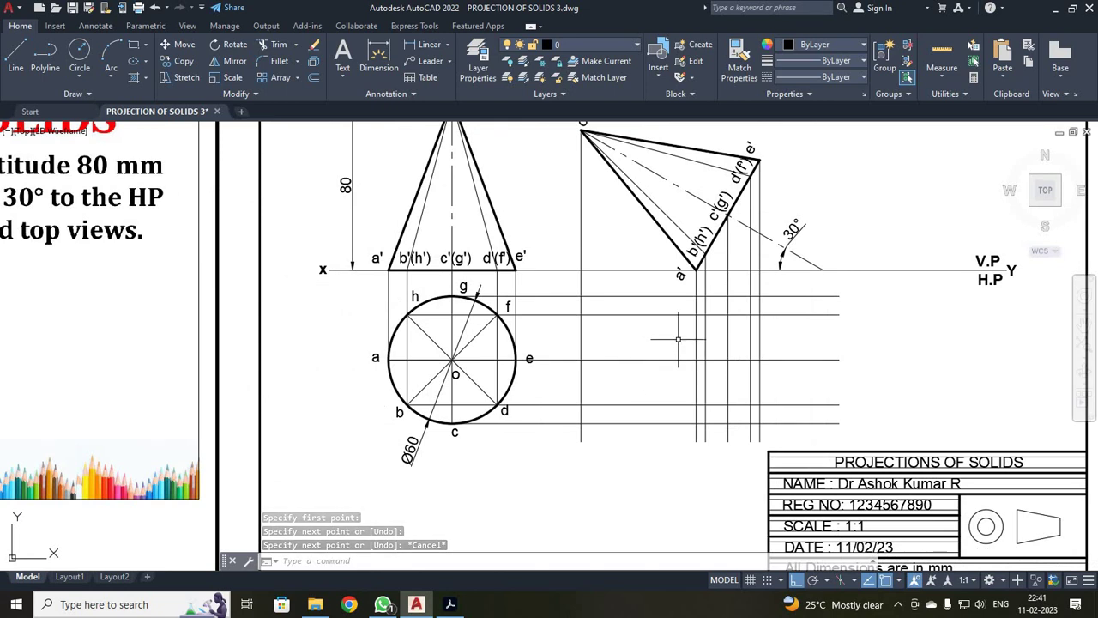
left_click(374, 356)
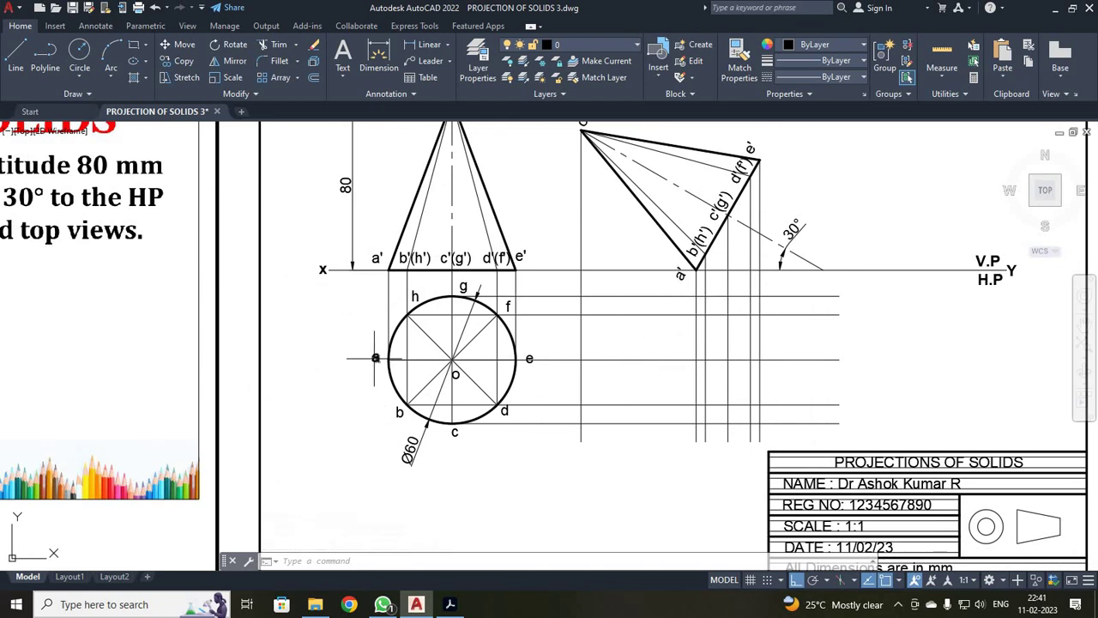
left_click(178, 61)
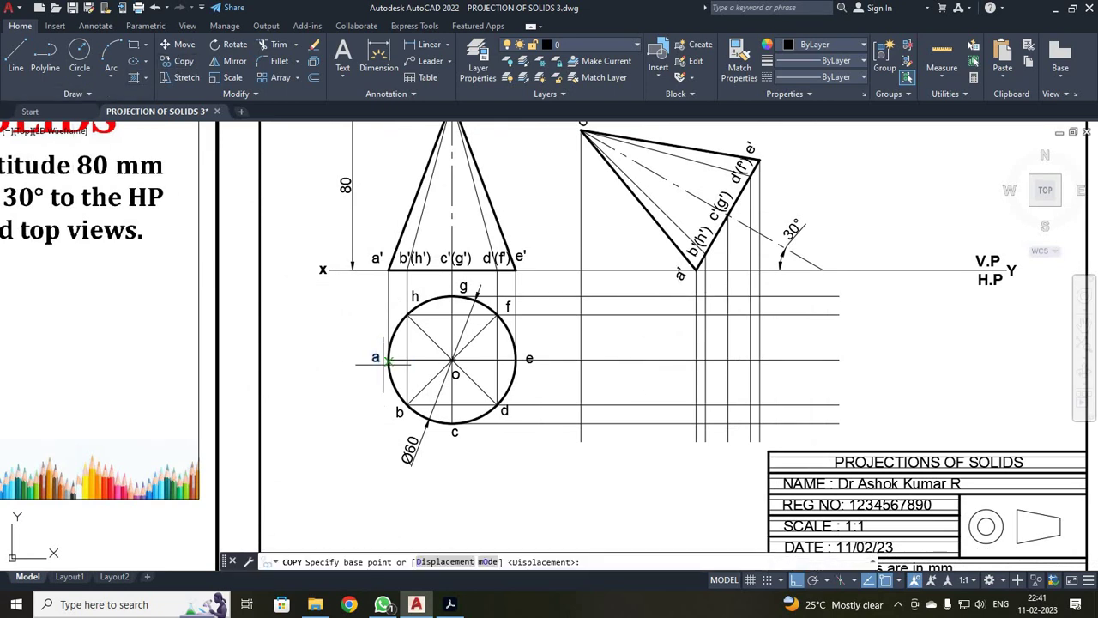
left_click(372, 359)
key("Escape")
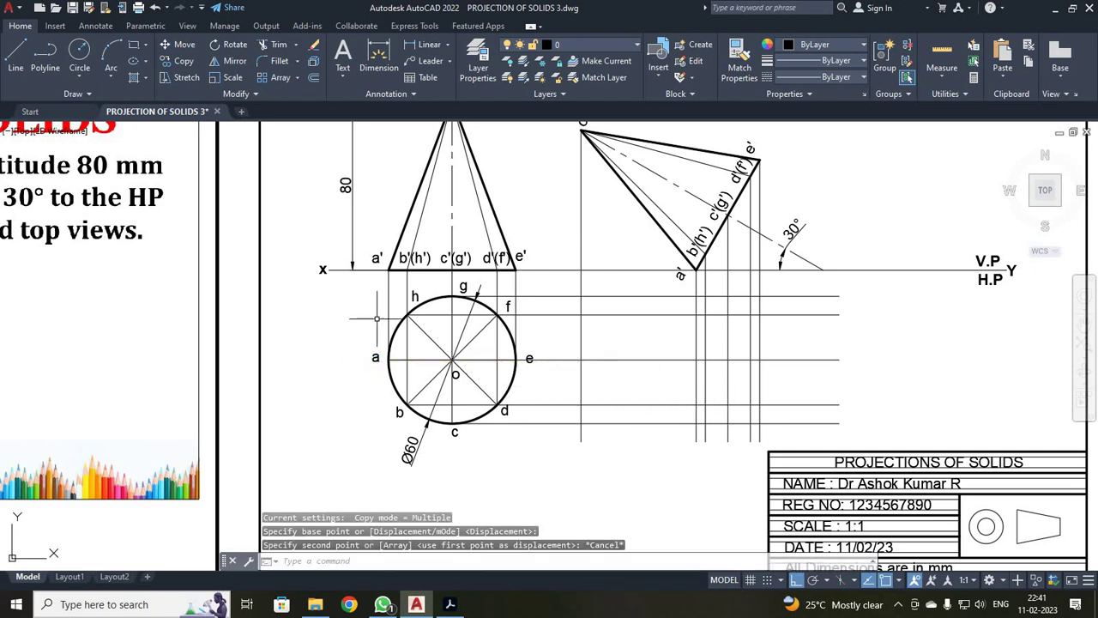
left_click(354, 290)
key("Escape")
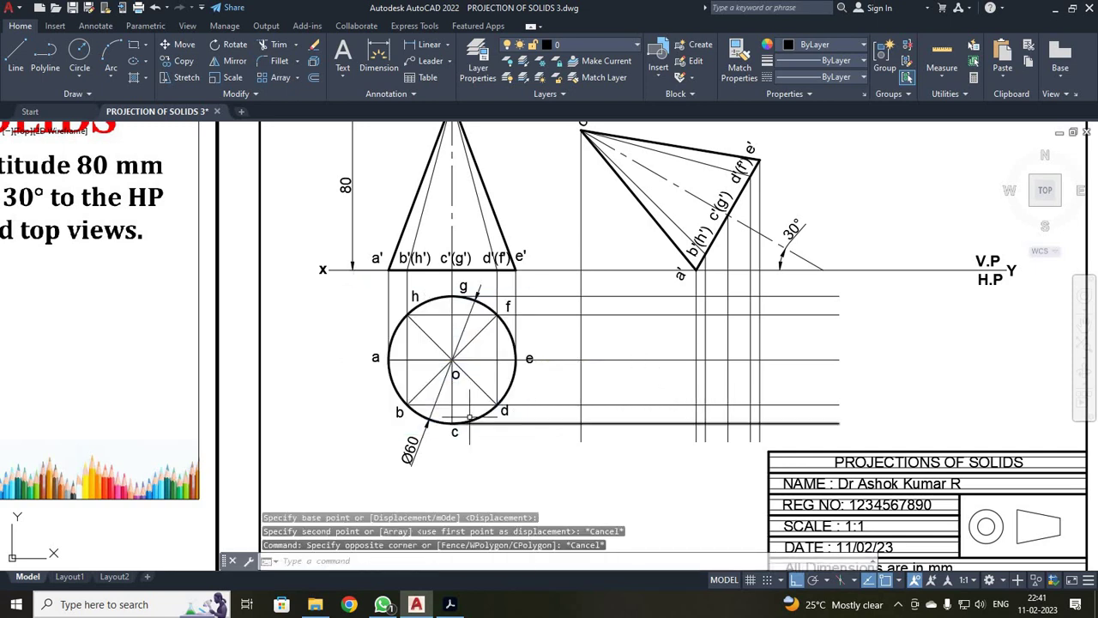
- Copy the top view circle's labels a to h and o together into the empty space beyond the horizontal projectors' right ends
left_click(374, 355)
left_click(399, 412)
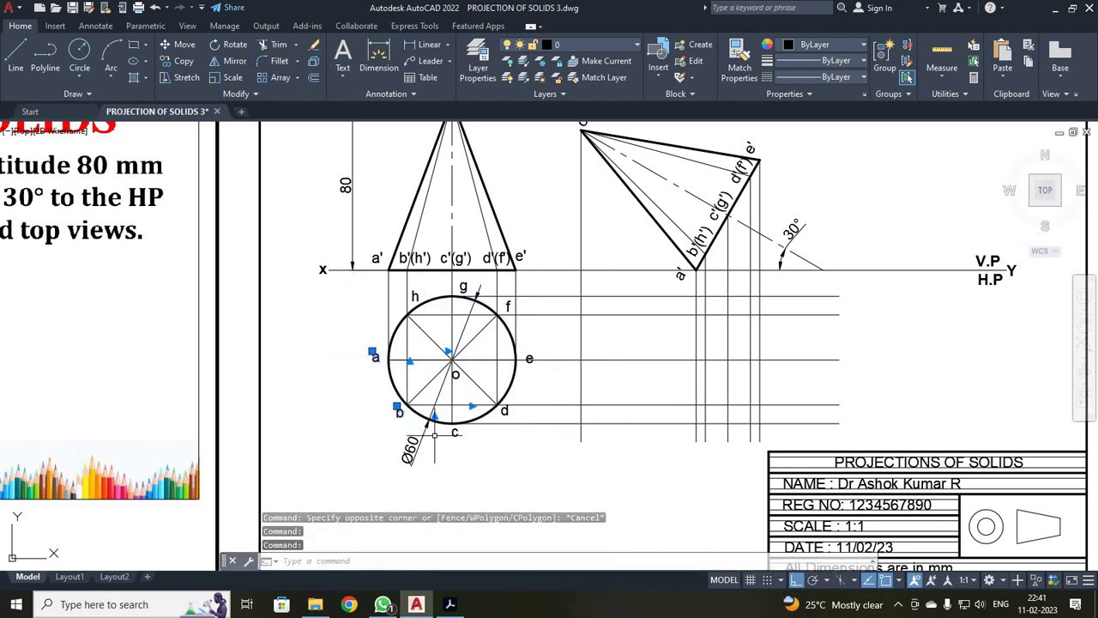
left_click(455, 431)
left_click(493, 414)
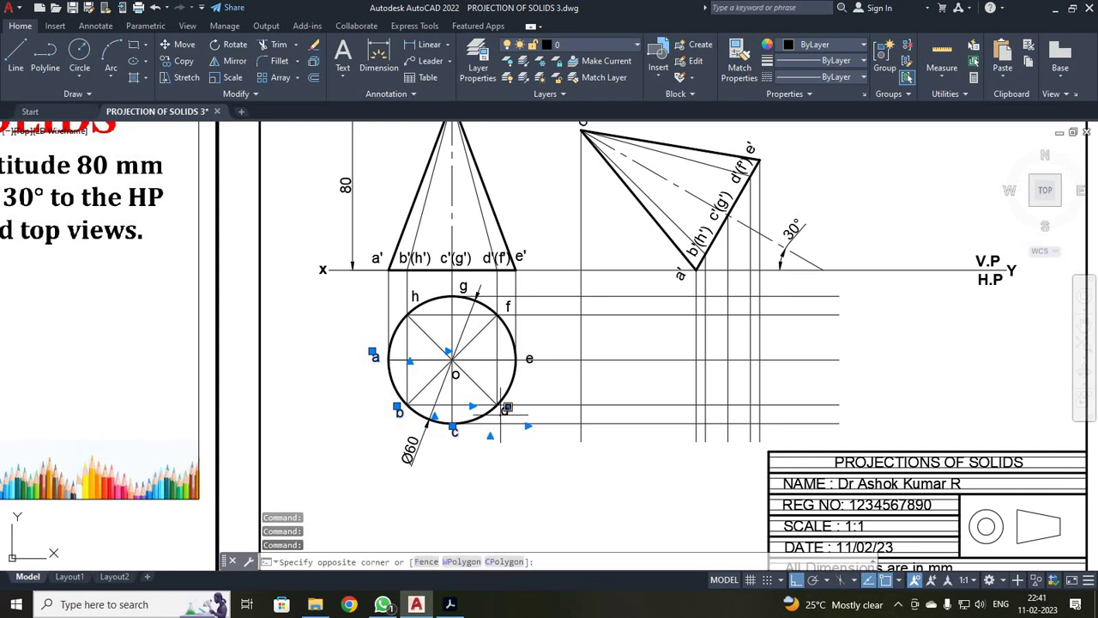
key("Escape")
left_click(505, 410)
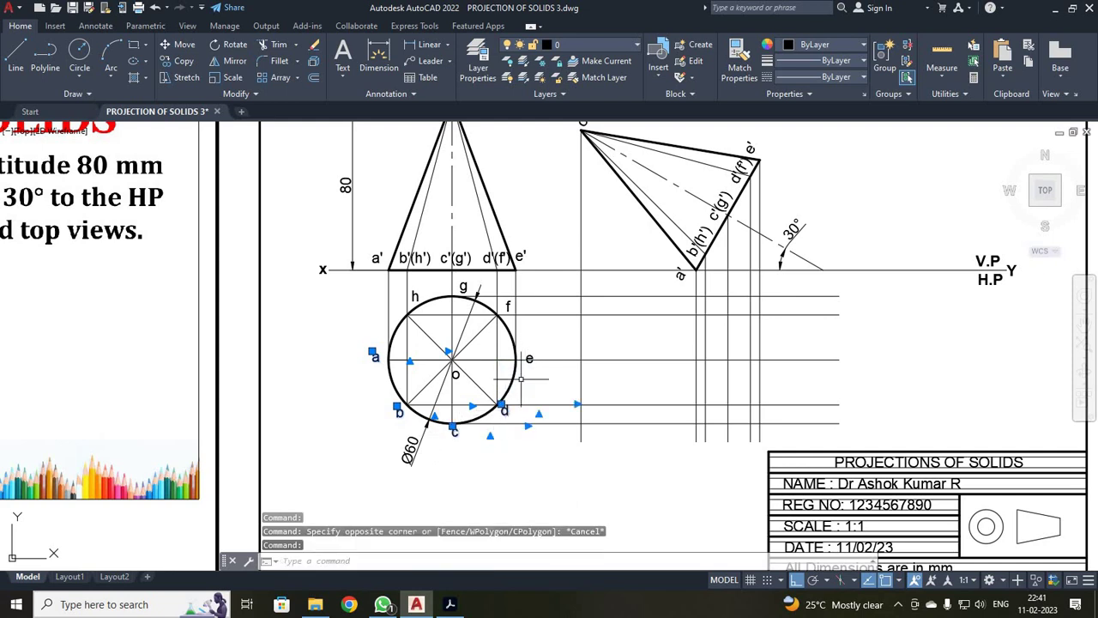
left_click(529, 358)
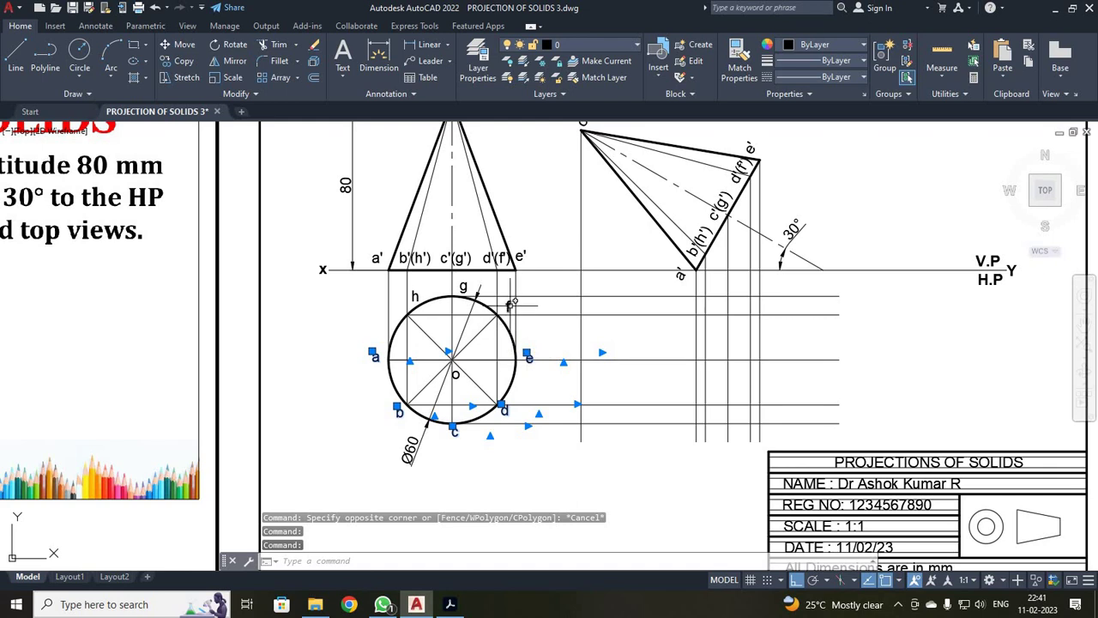
left_click(506, 303)
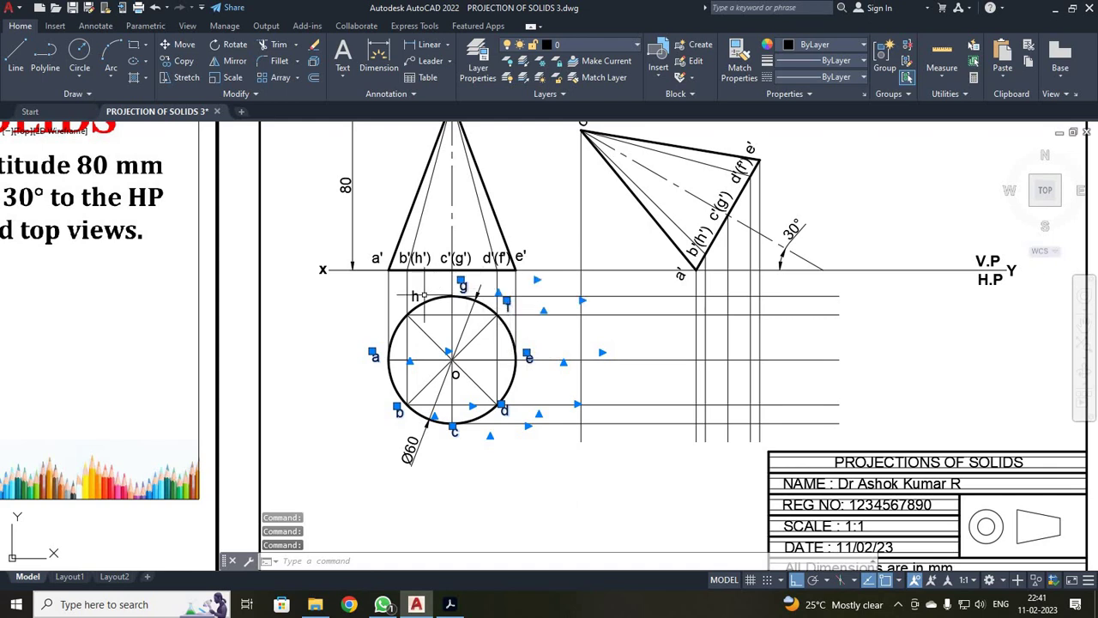
left_click(177, 61)
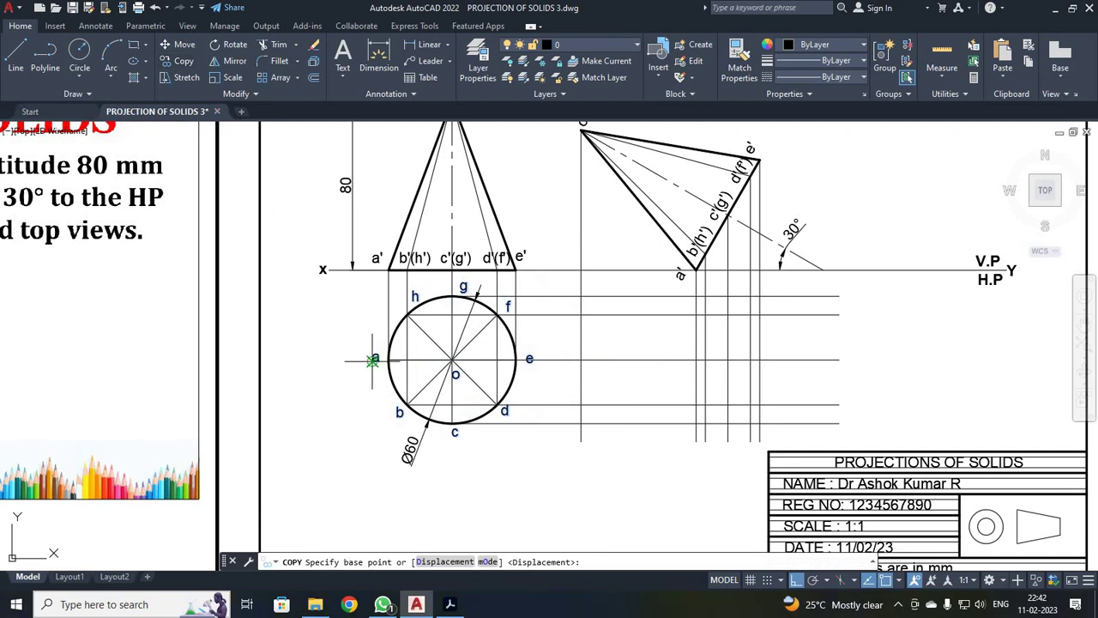
left_click(372, 360)
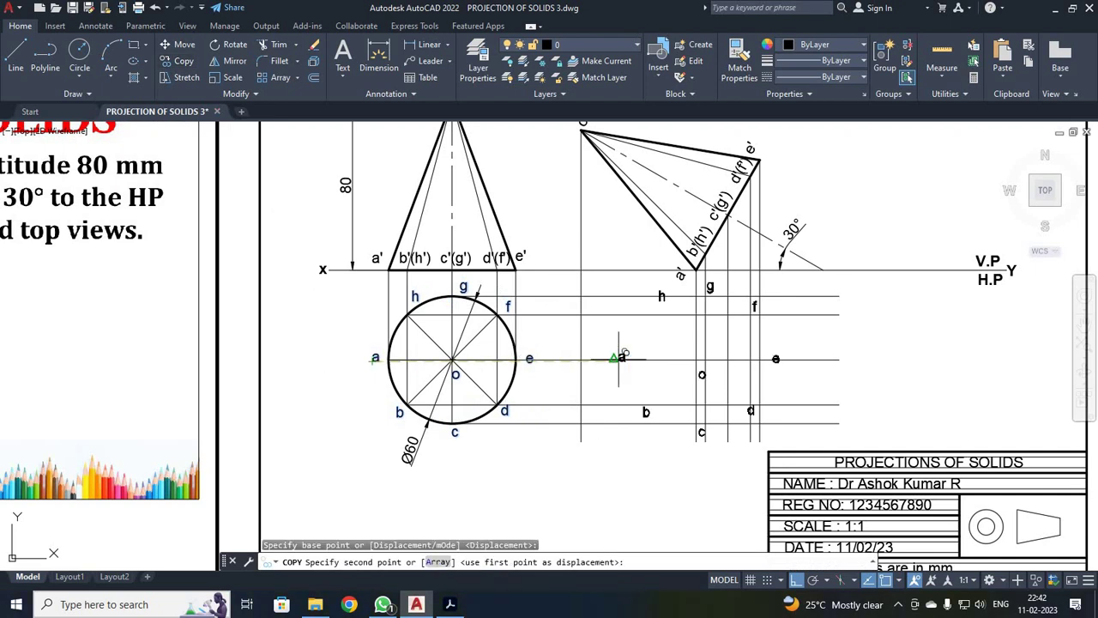
left_click(858, 388)
key("Escape")
- With Ortho off, move the copied label a beside the intersection of the a' vertical projector and the horizontal projector from a
scroll(904, 360, "up", 2)
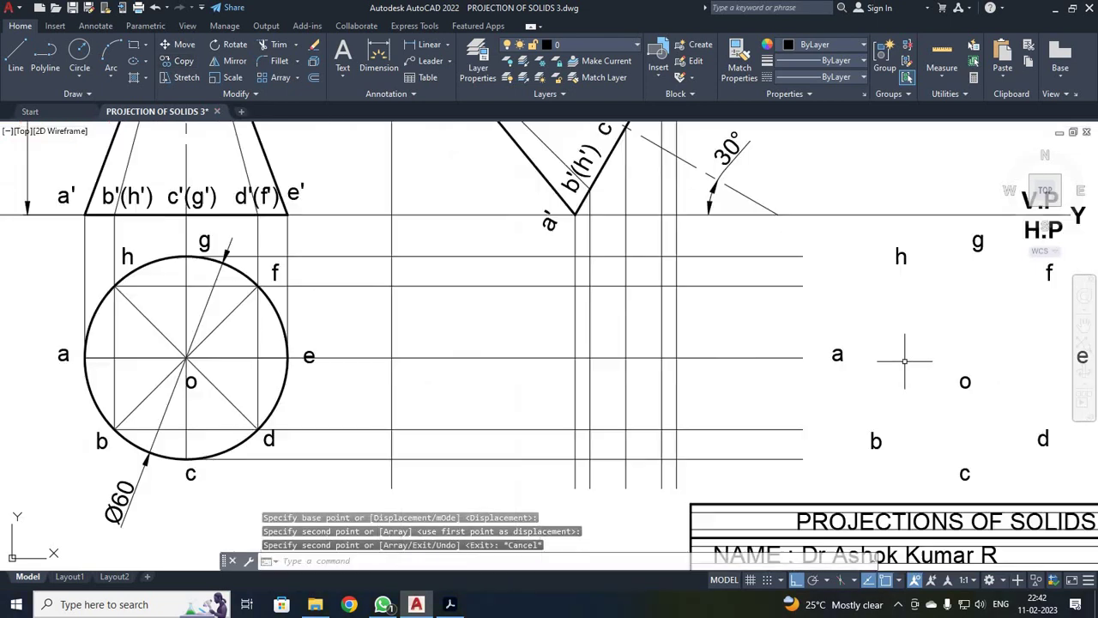
scroll(904, 360, "down", 2)
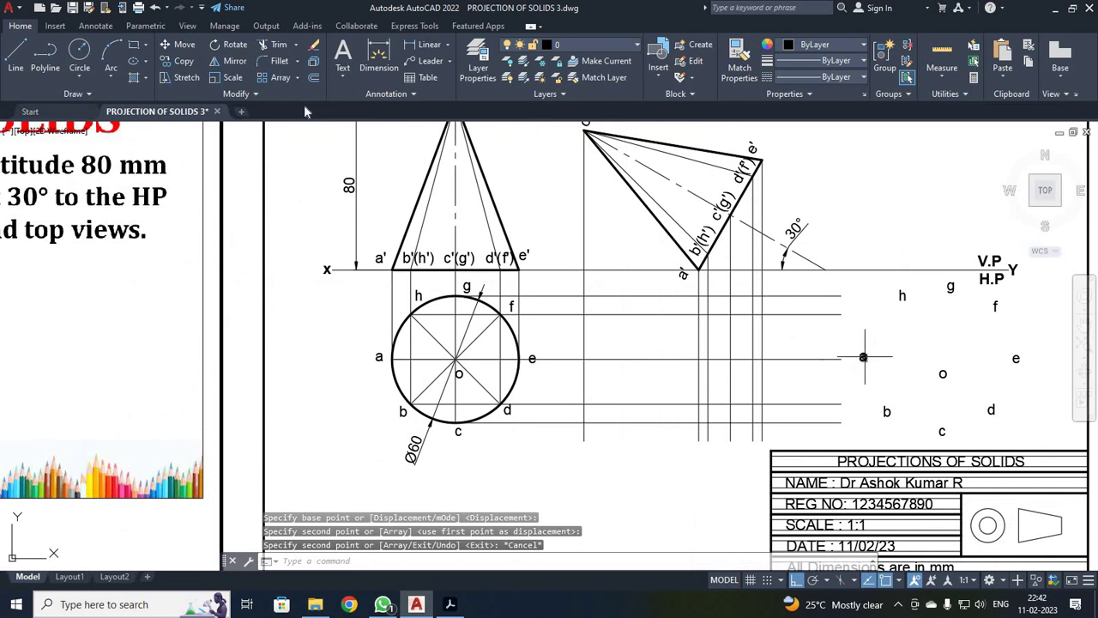
left_click(863, 356)
left_click(184, 44)
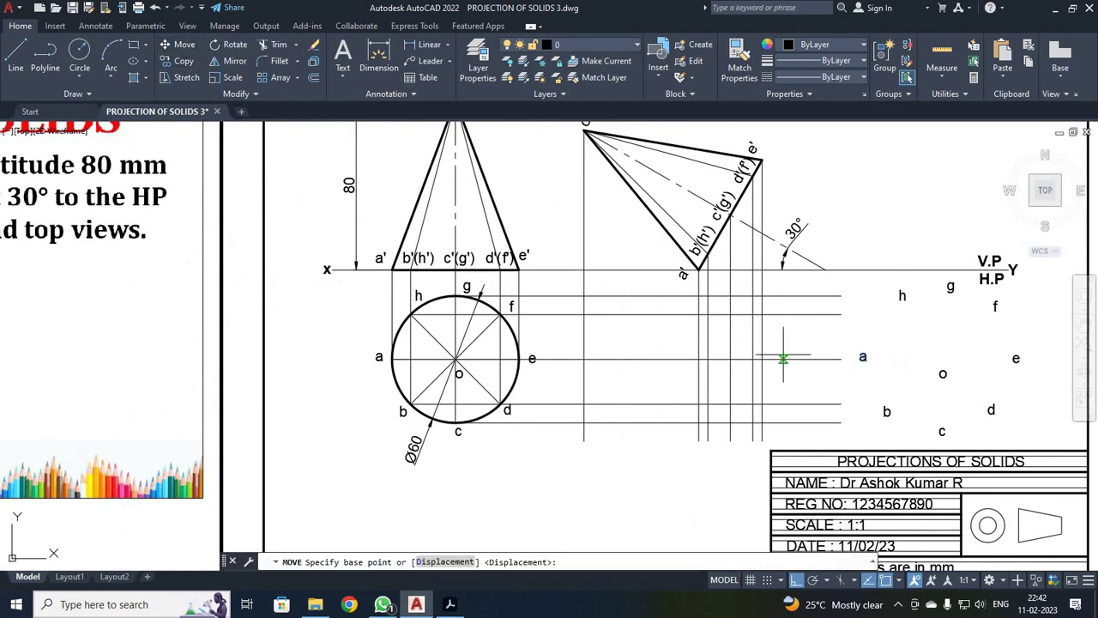
left_click(860, 359)
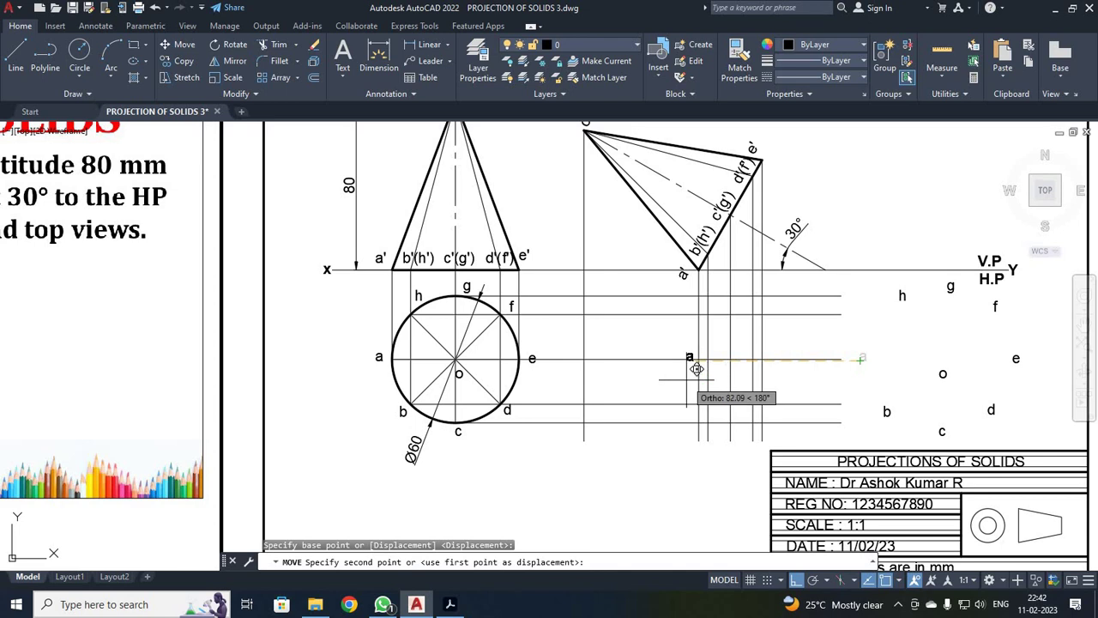
scroll(697, 369, "up", 4)
scroll(696, 369, "down", 4)
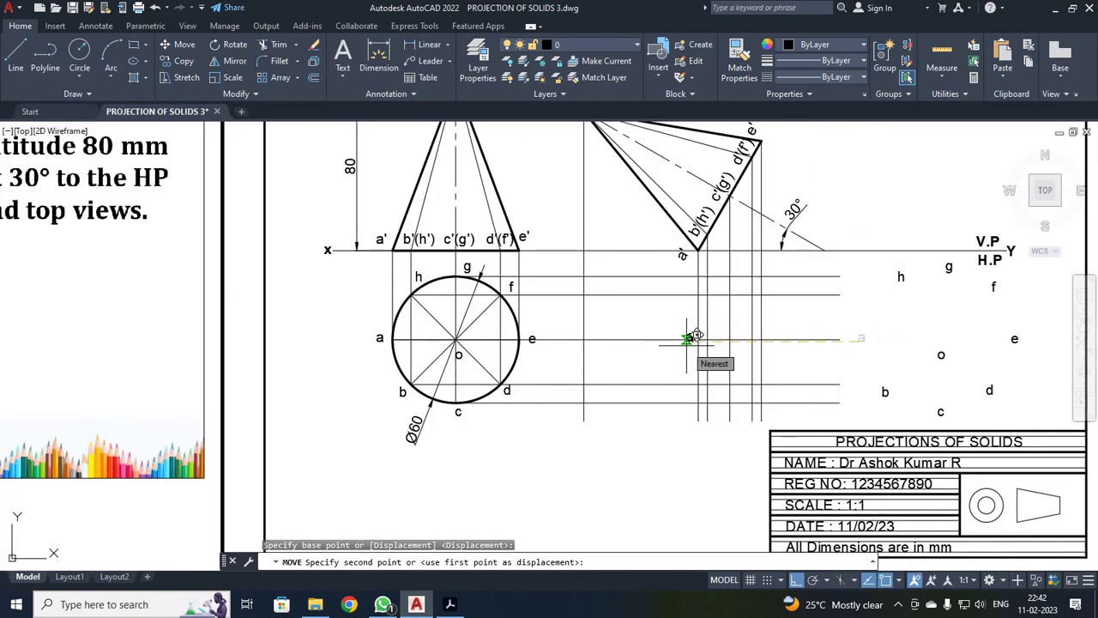
key("F8")
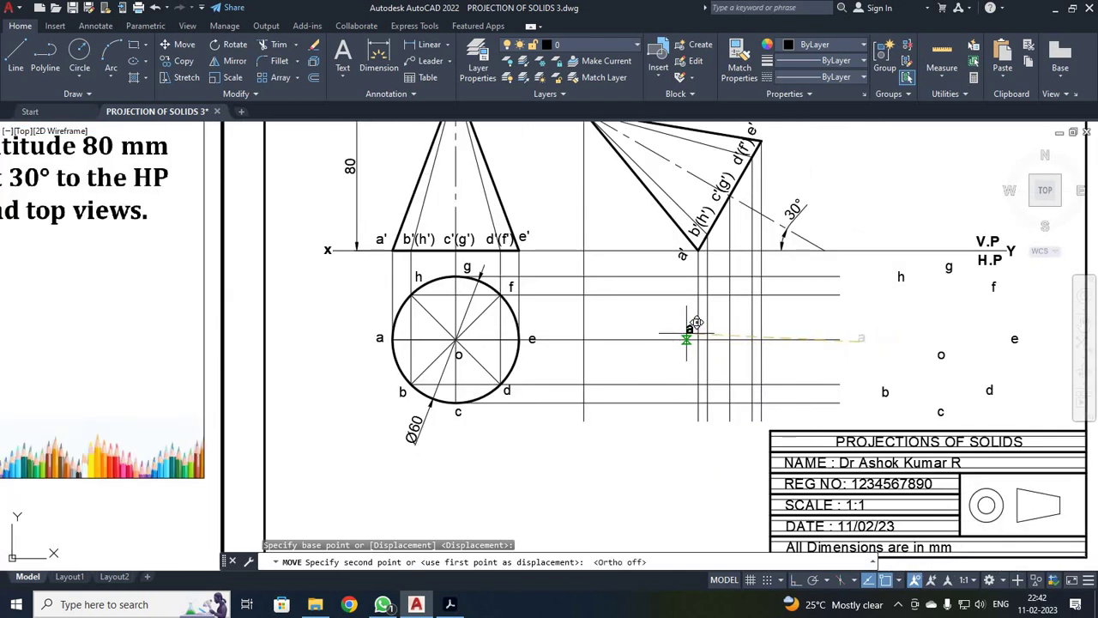
left_click(686, 335)
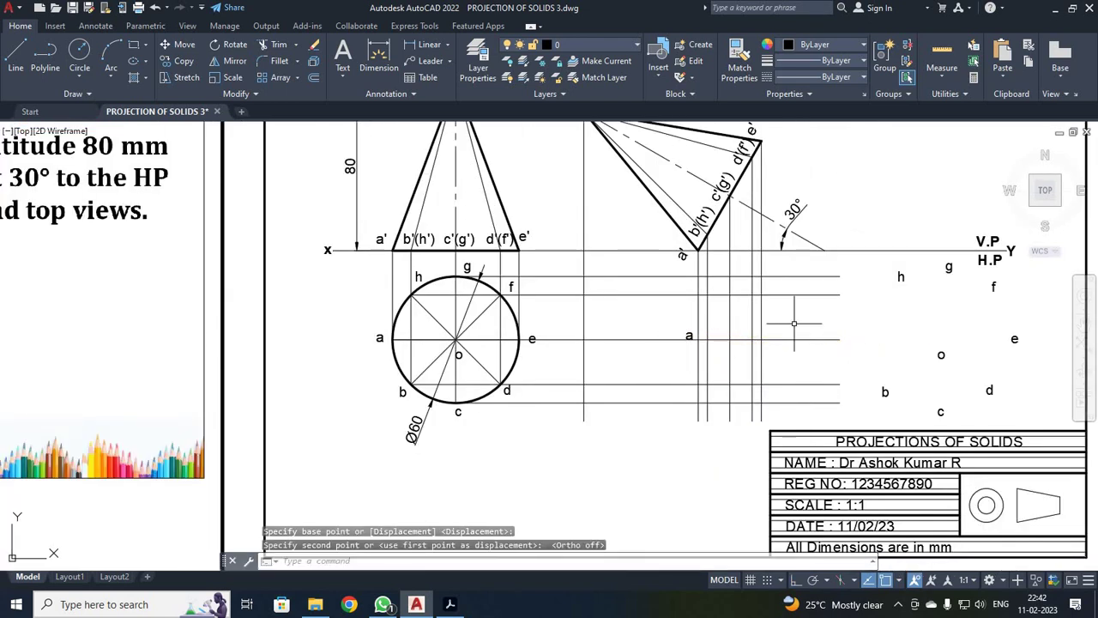
- Move the copied label b just below the horizontal projector from b, beside the vertical projector from b'(h')
left_click(885, 392)
left_click(175, 43)
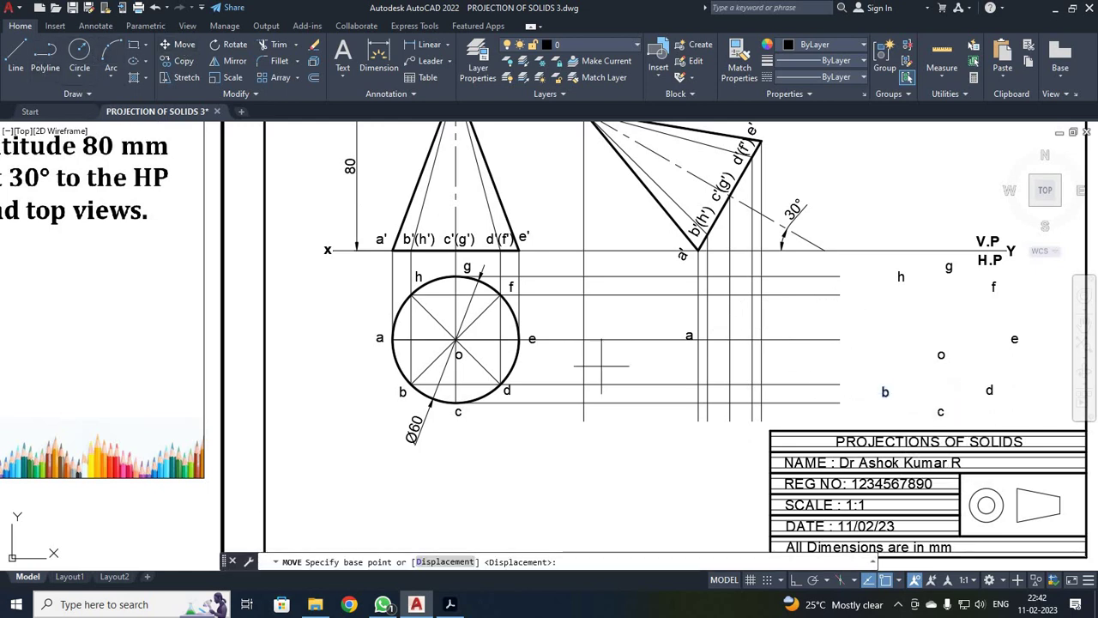
left_click(883, 395)
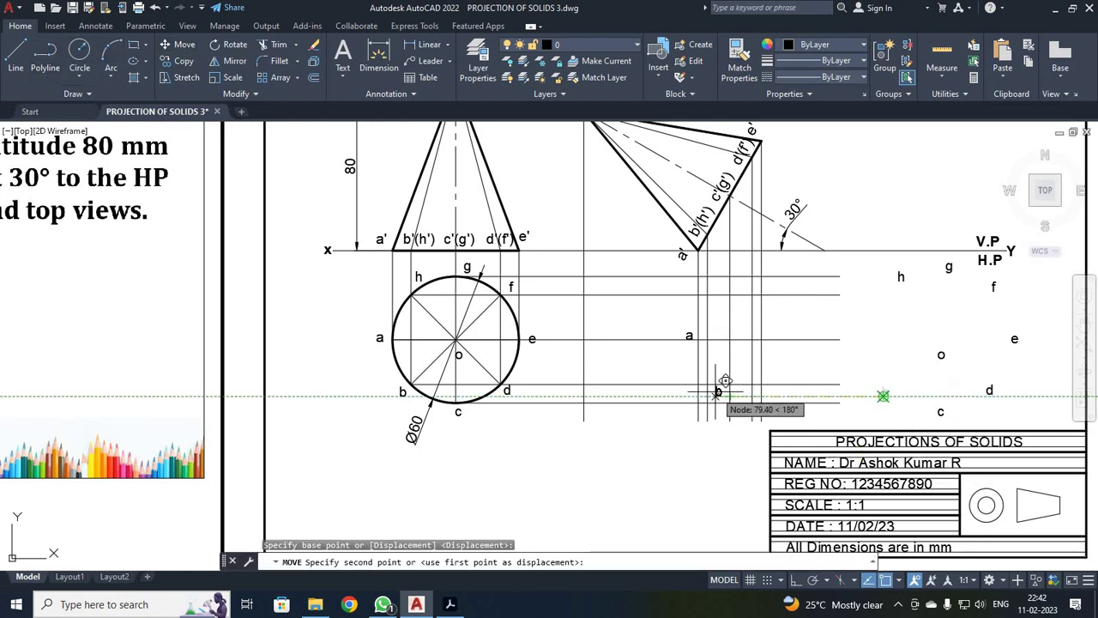
scroll(720, 385, "up", 2)
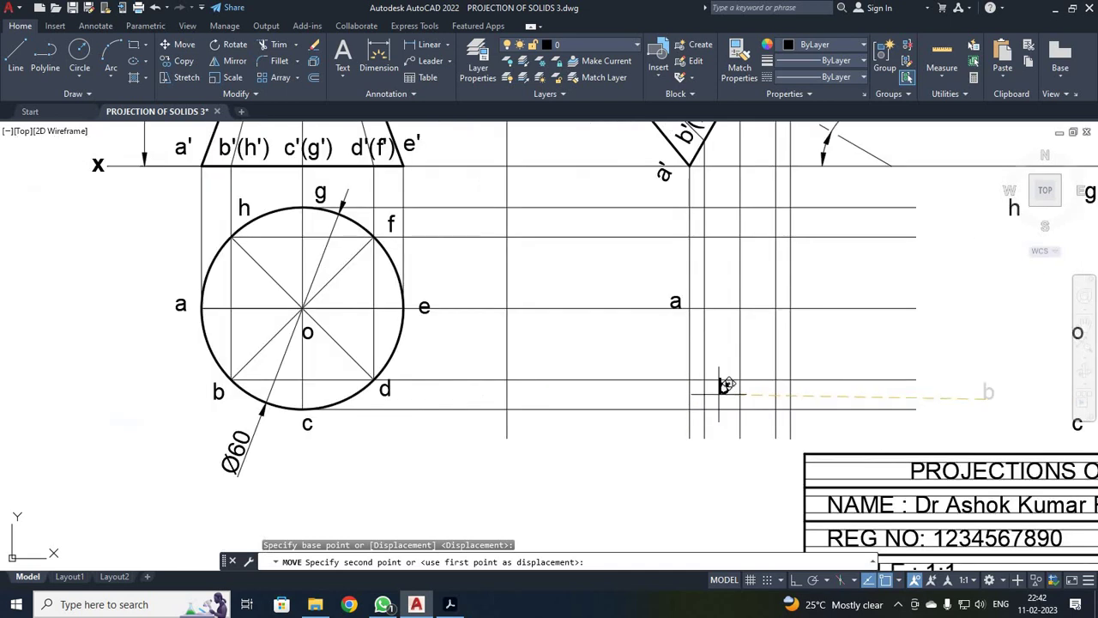
left_click(725, 386)
scroll(841, 393, "down", 2)
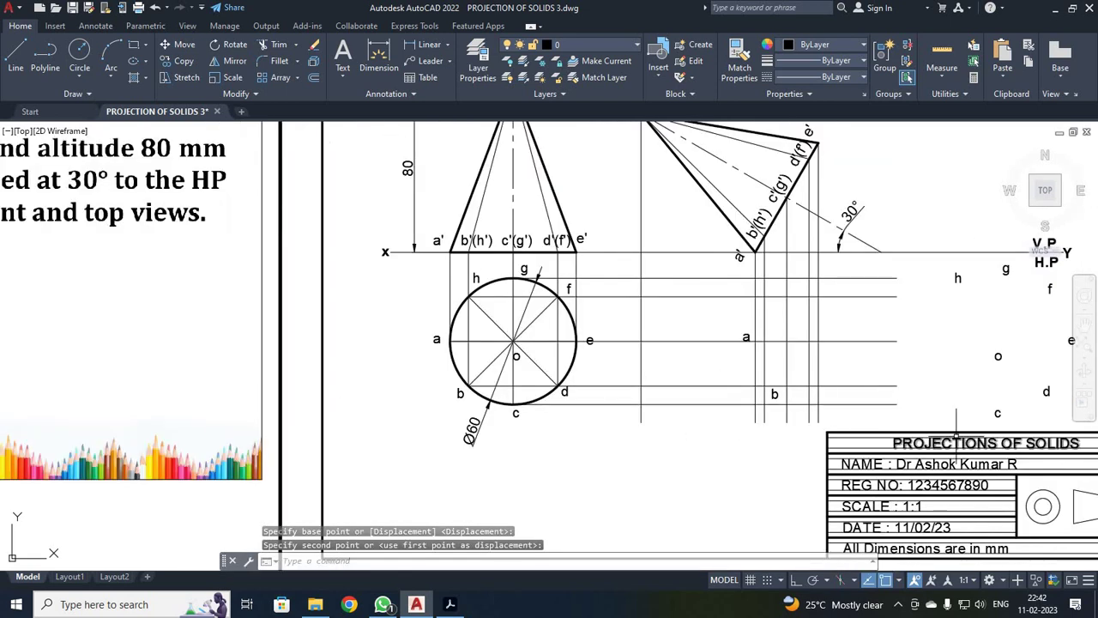
- Move the copied label c just below the intersection of the c'(g') vertical projector and the lowest horizontal projector
left_click(996, 415)
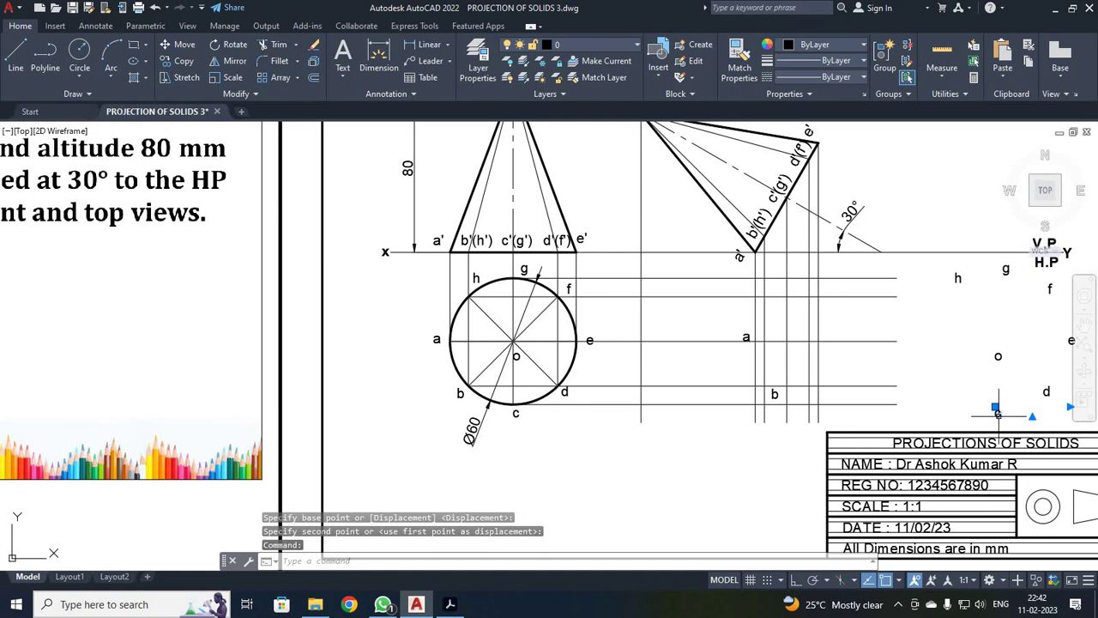
type("m")
key("Return")
left_click(995, 417)
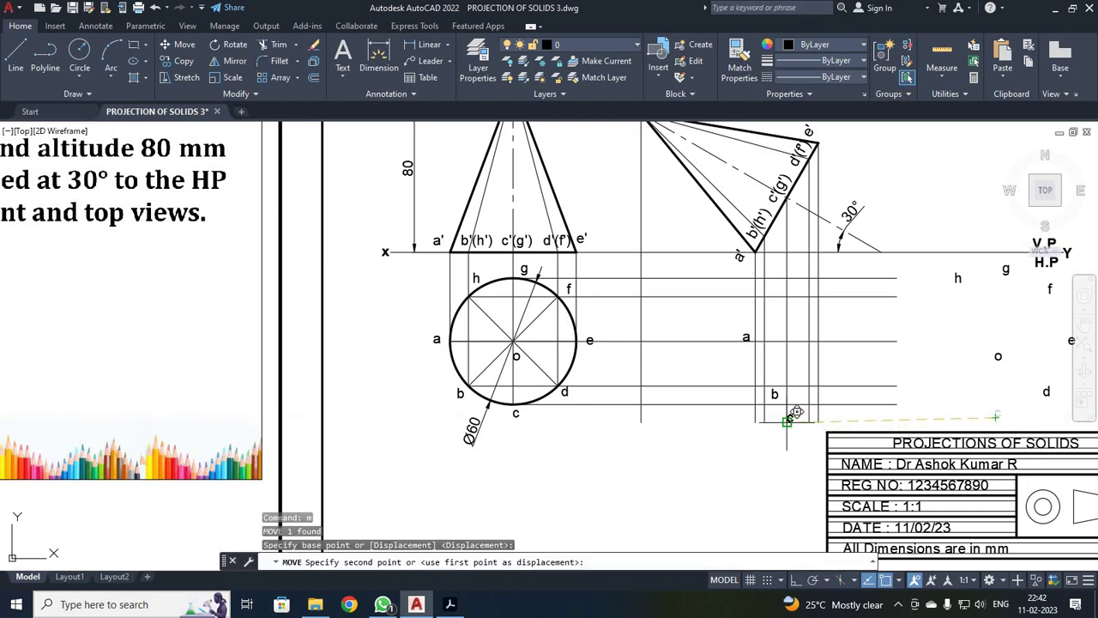
left_click(787, 417)
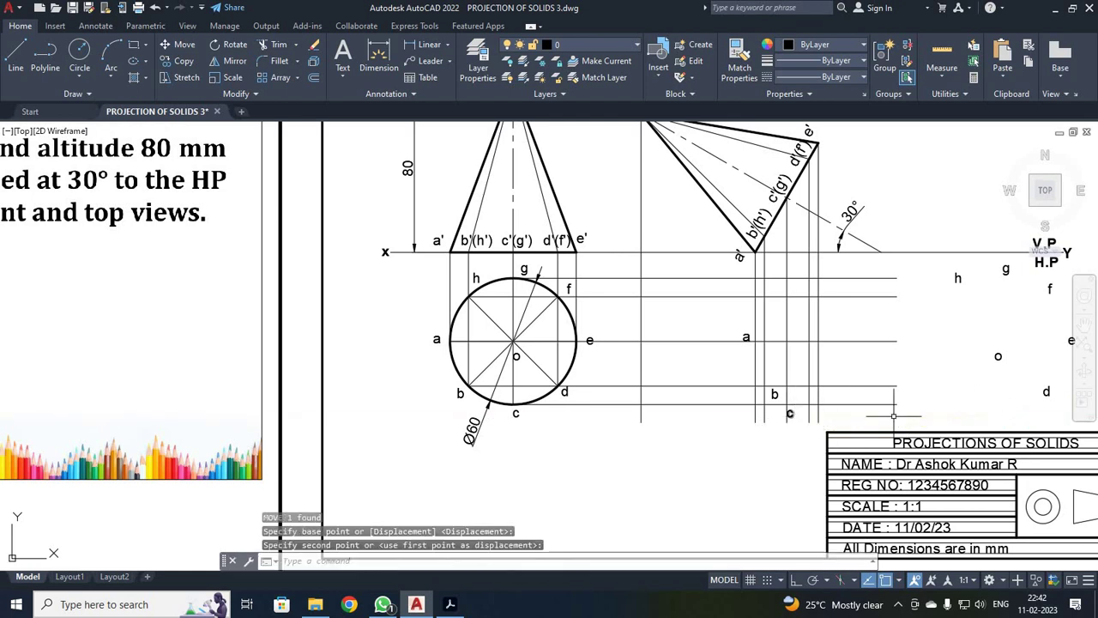
- Move the copied label d just below the intersection of the d'(f') vertical projector and the horizontal projector through b and d
left_click(1040, 392)
left_click(1046, 392)
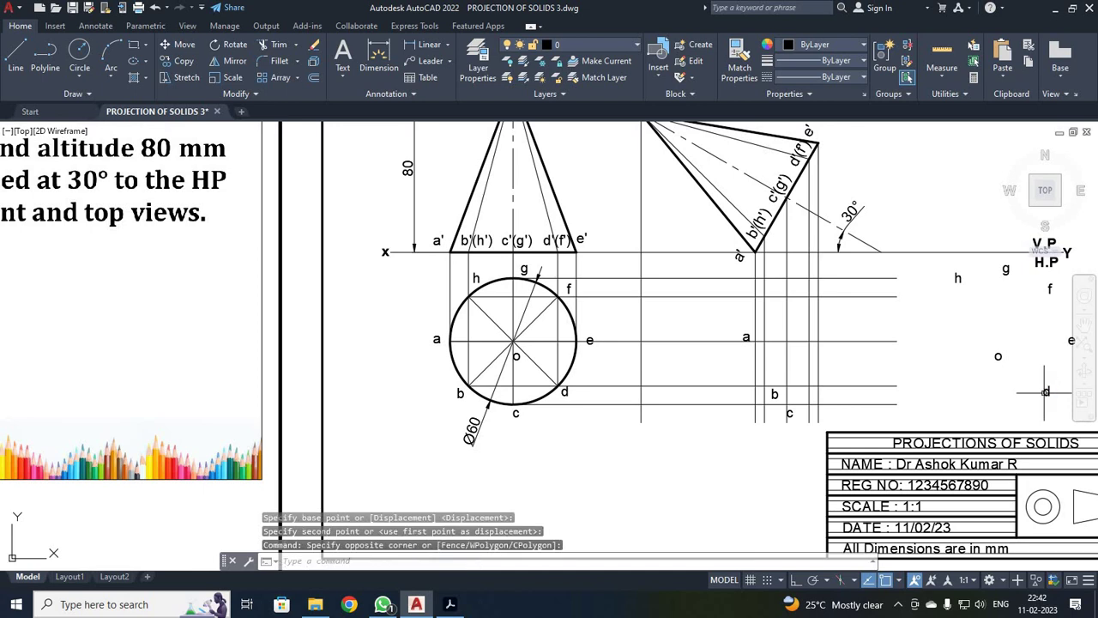
key("Escape")
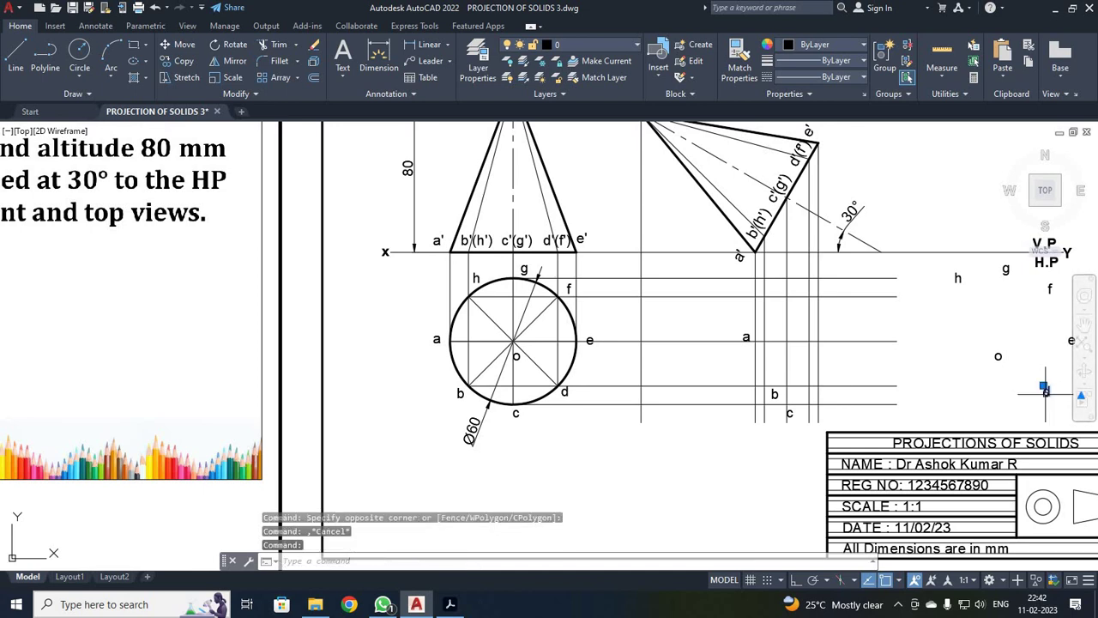
type("m")
key("Return")
left_click(1046, 391)
scroll(826, 395, "up", 2)
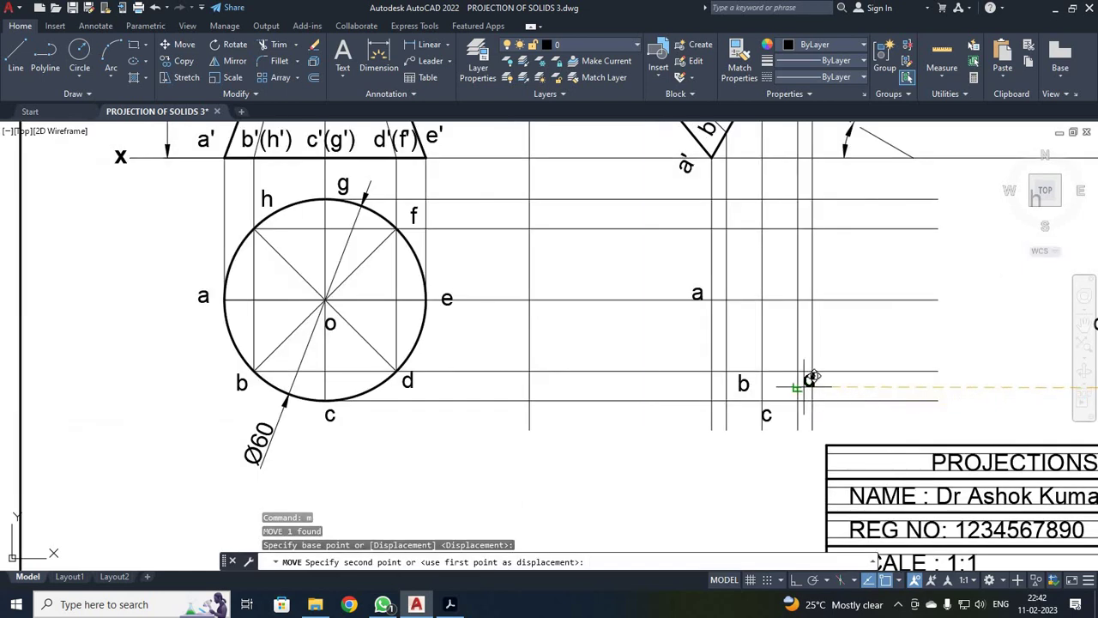
left_click(807, 381)
scroll(838, 386, "up", 3)
scroll(839, 391, "down", 3)
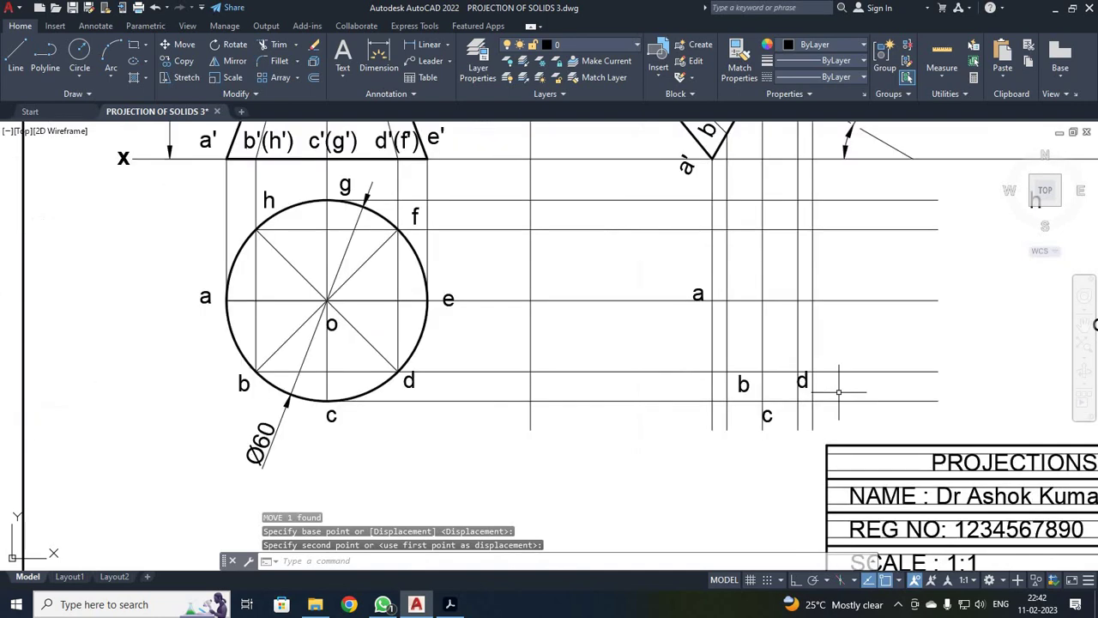
- Move the copied label e just outside the intersection of the e' vertical projector and the horizontal projector through a and e
scroll(881, 382, "down", 4)
scroll(926, 363, "up", 3)
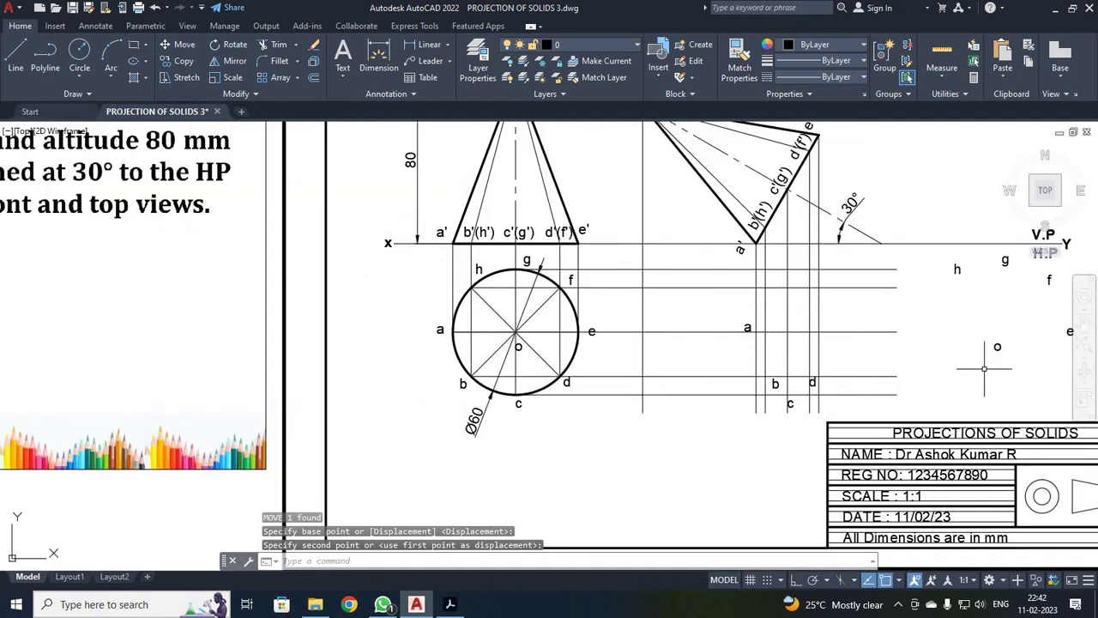
left_click(1067, 330)
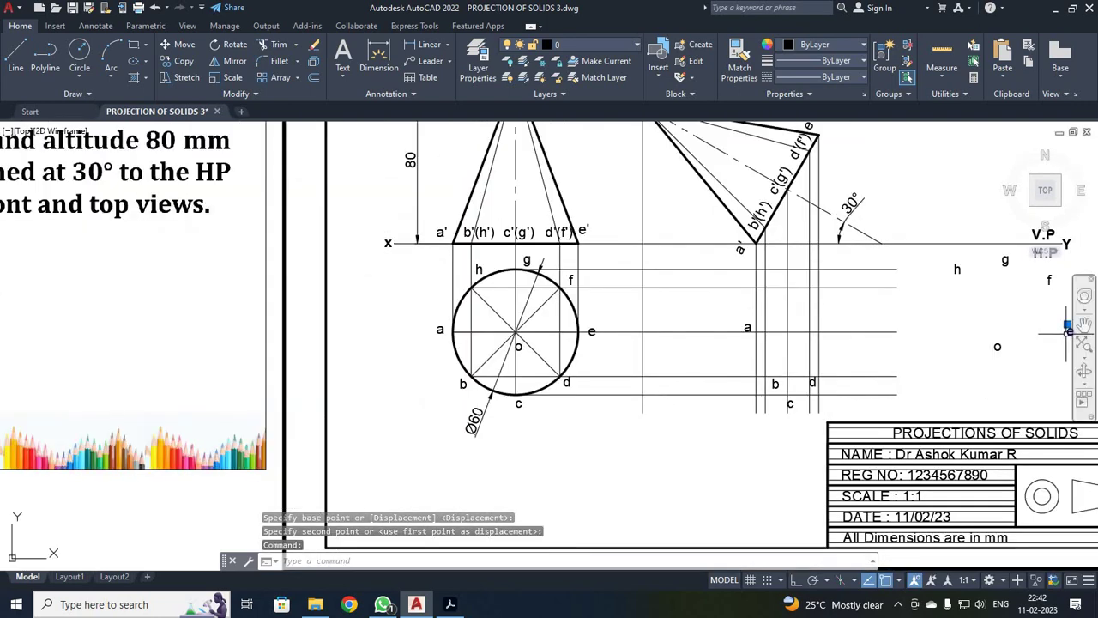
type("m")
key("Return")
left_click(1067, 331)
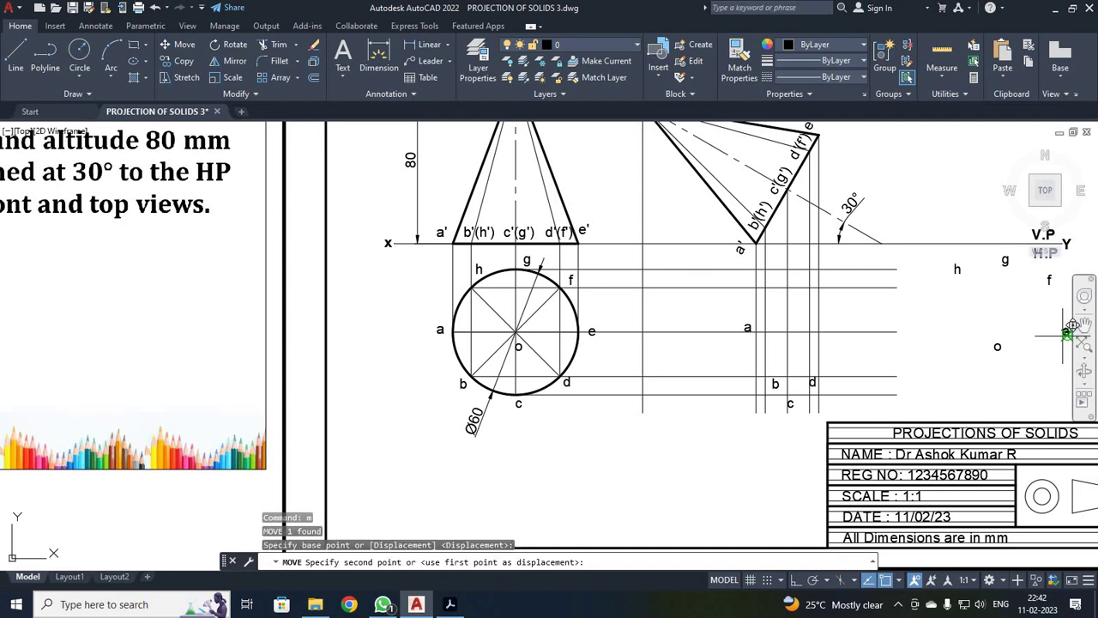
left_click(829, 330)
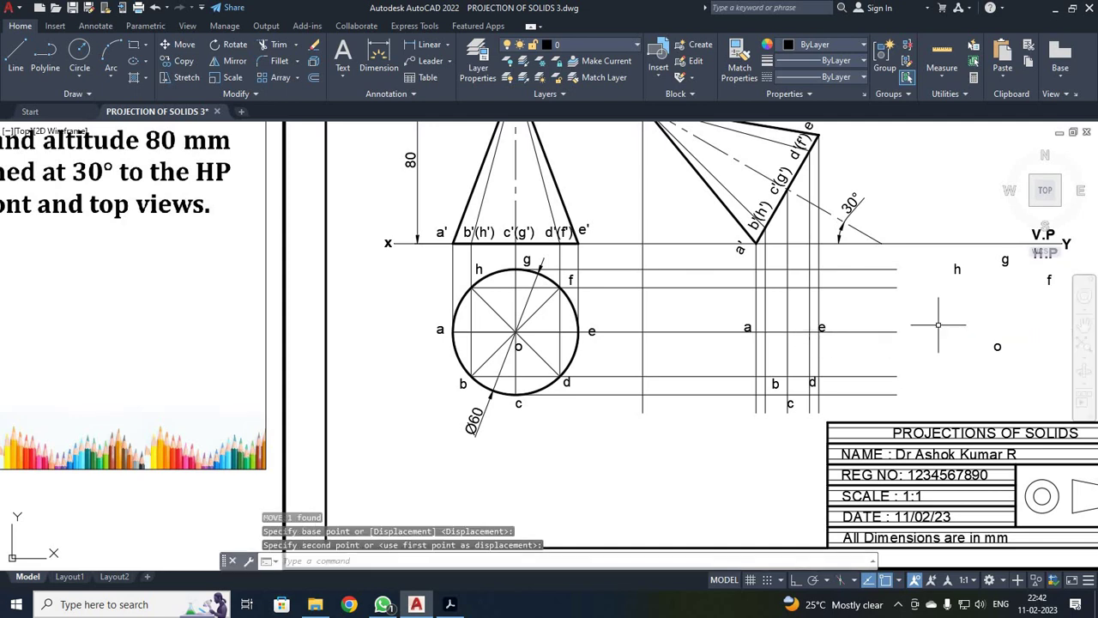
- Move the copied label f to the intersection of the d'(f') vertical projector and the horizontal projector through h and f
left_click(1045, 278)
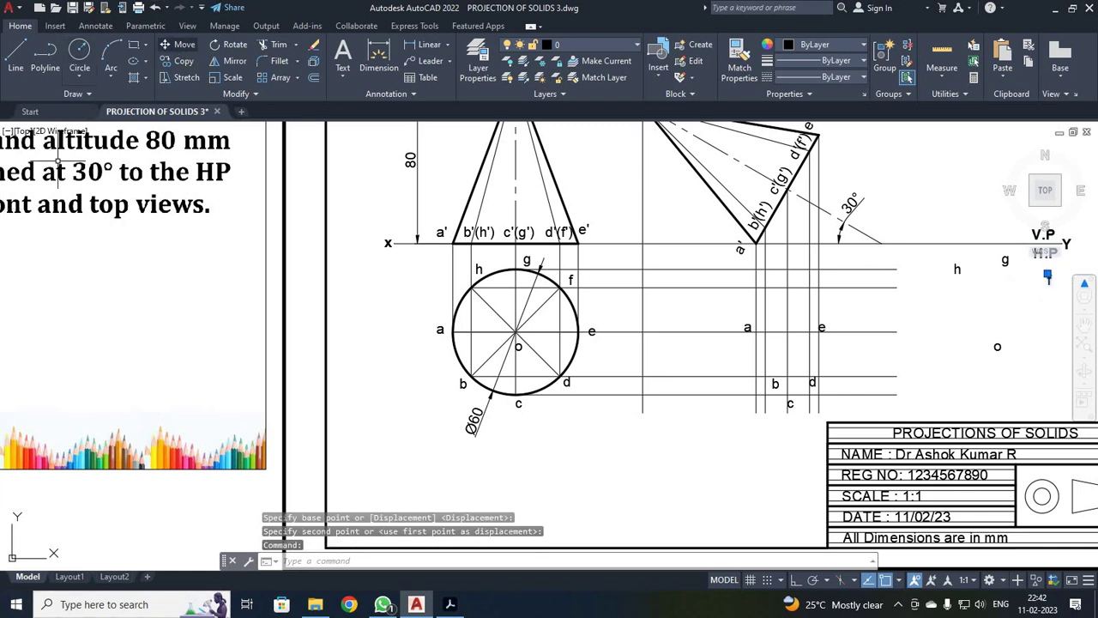
left_click(183, 44)
left_click(1047, 282)
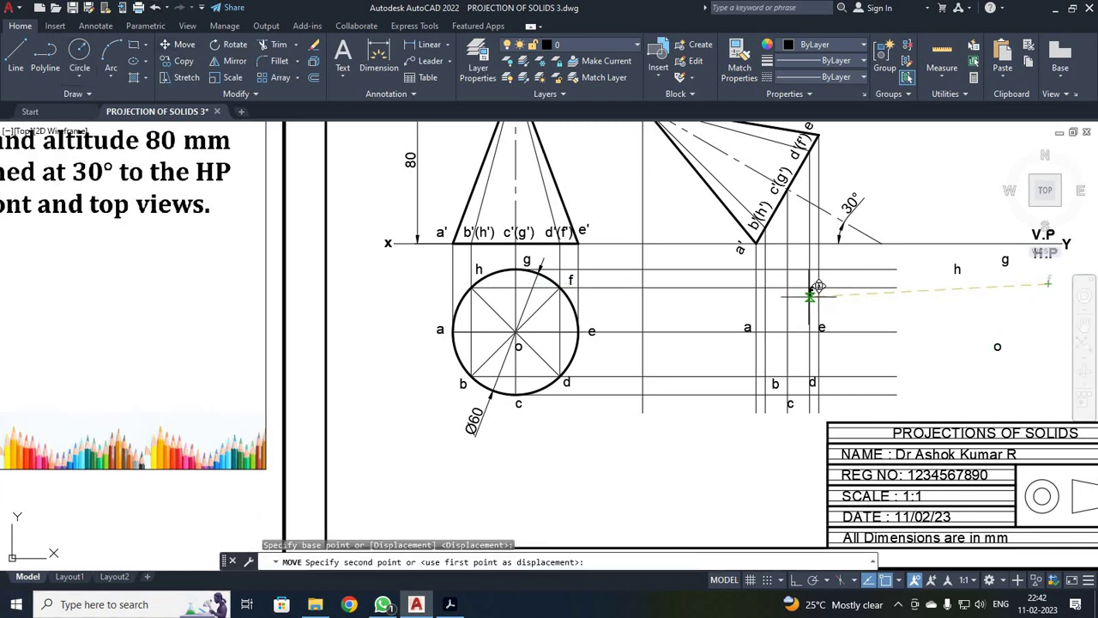
scroll(817, 292, "up", 4)
left_click(812, 270)
scroll(845, 291, "down", 4)
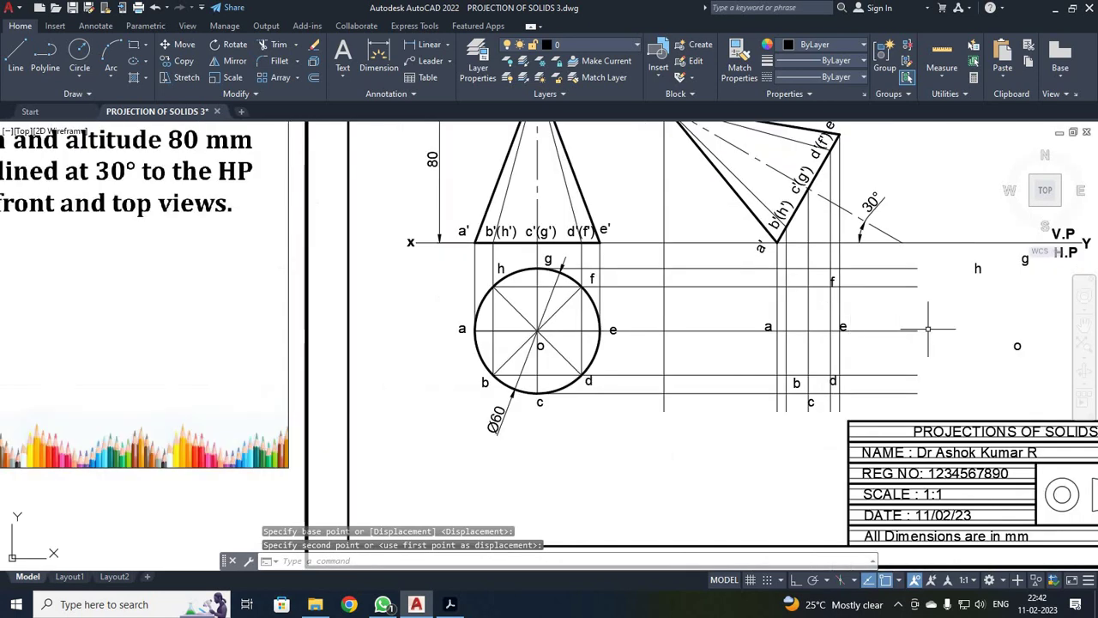
- Move the copied label g just above the intersection of the c'(g') vertical projector and the horizontal projector from g
left_click(1032, 259)
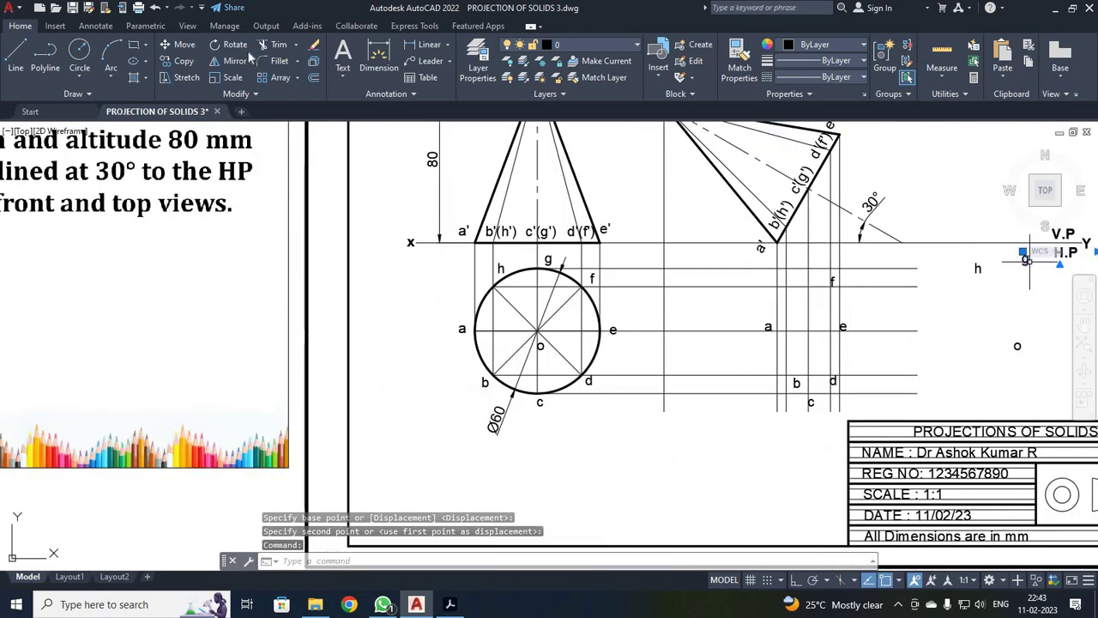
left_click(179, 45)
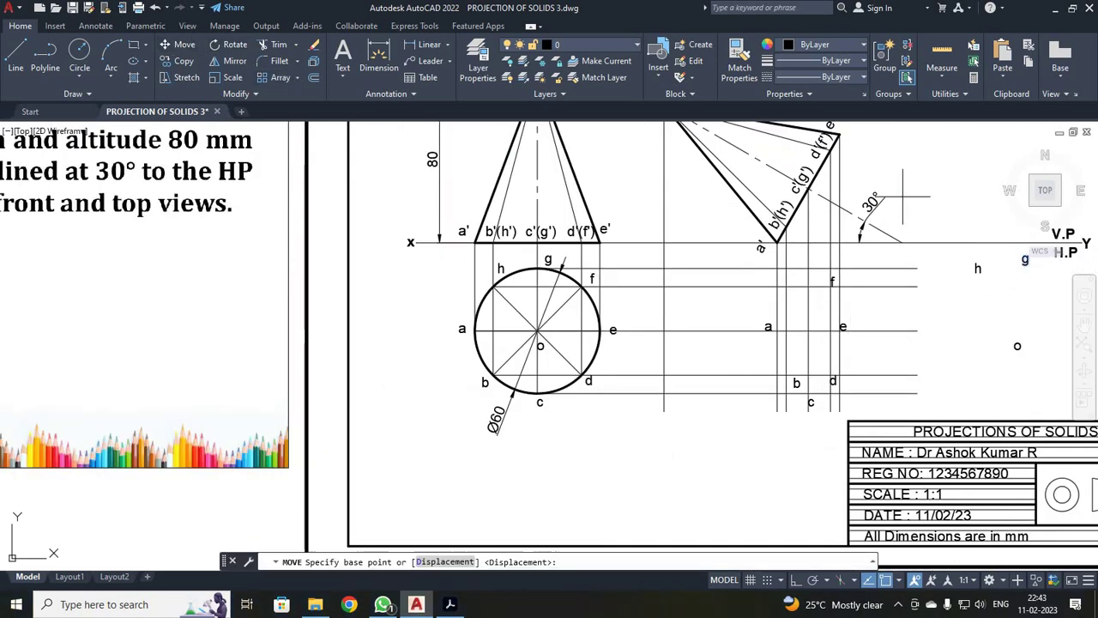
left_click(1024, 265)
left_click(811, 262)
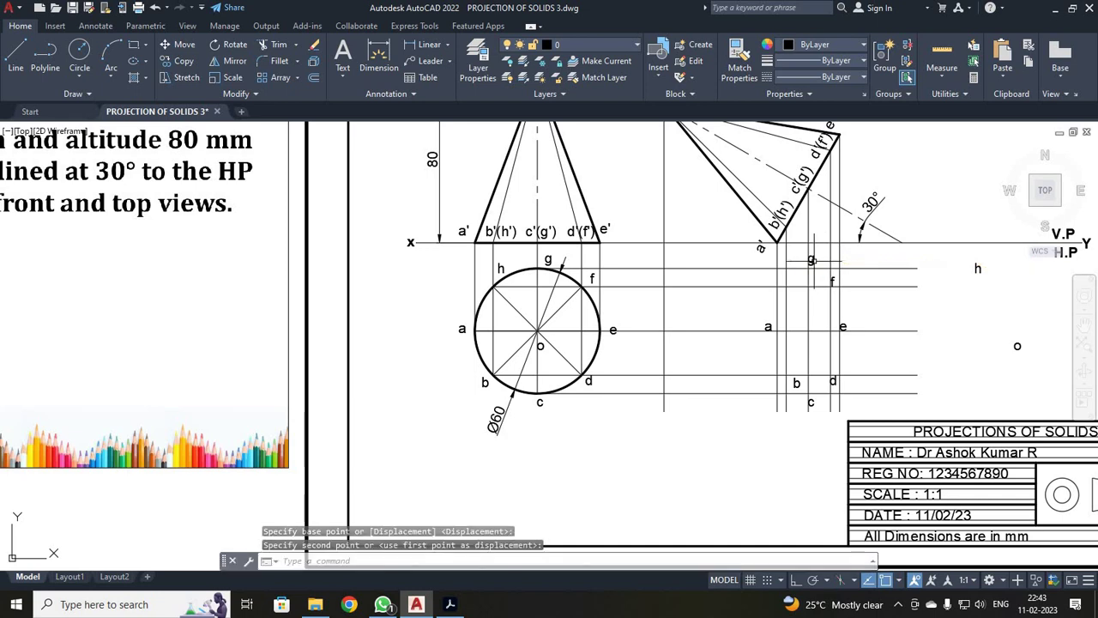
- Move the copied label h just outside the intersection of the b'(h') vertical projector and the horizontal projector through h and f
left_click(974, 268)
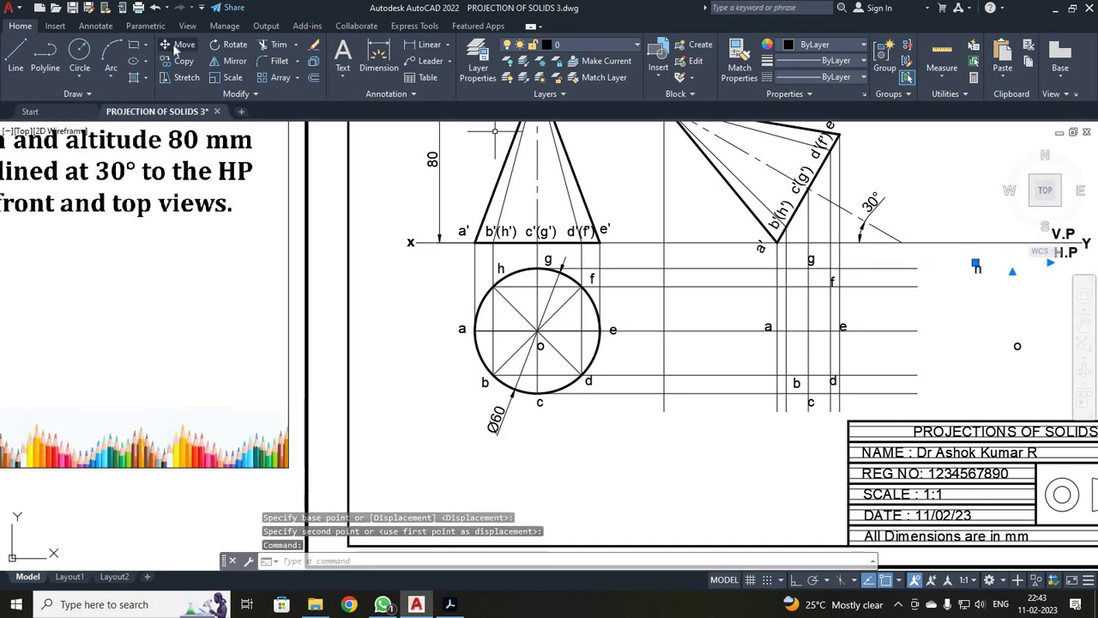
left_click(177, 44)
left_click(975, 272)
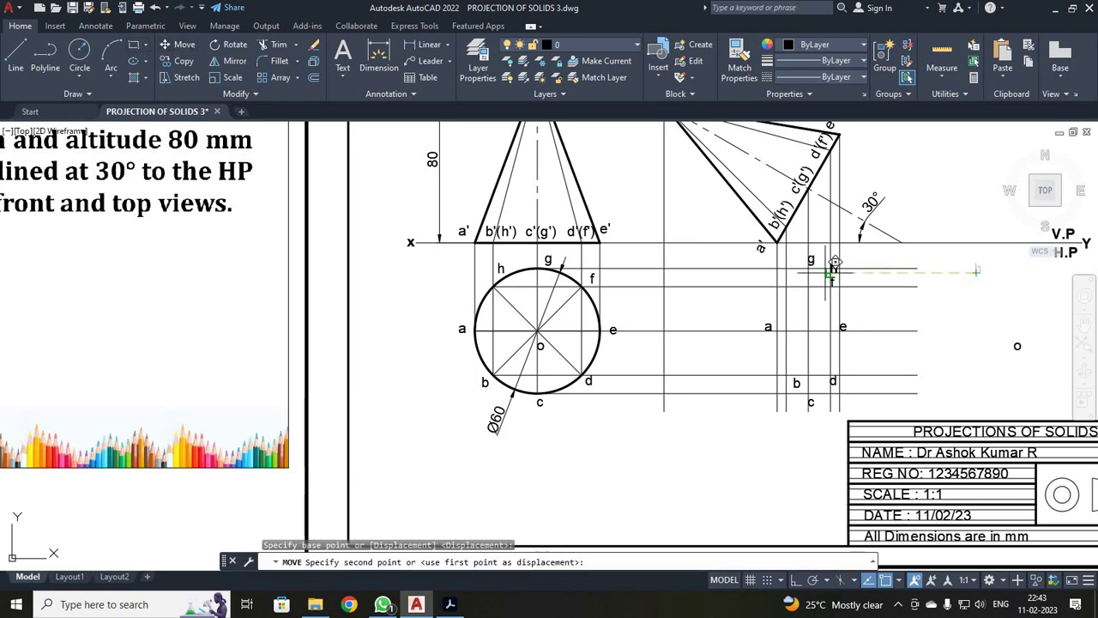
scroll(776, 279, "up", 5)
left_click(789, 293)
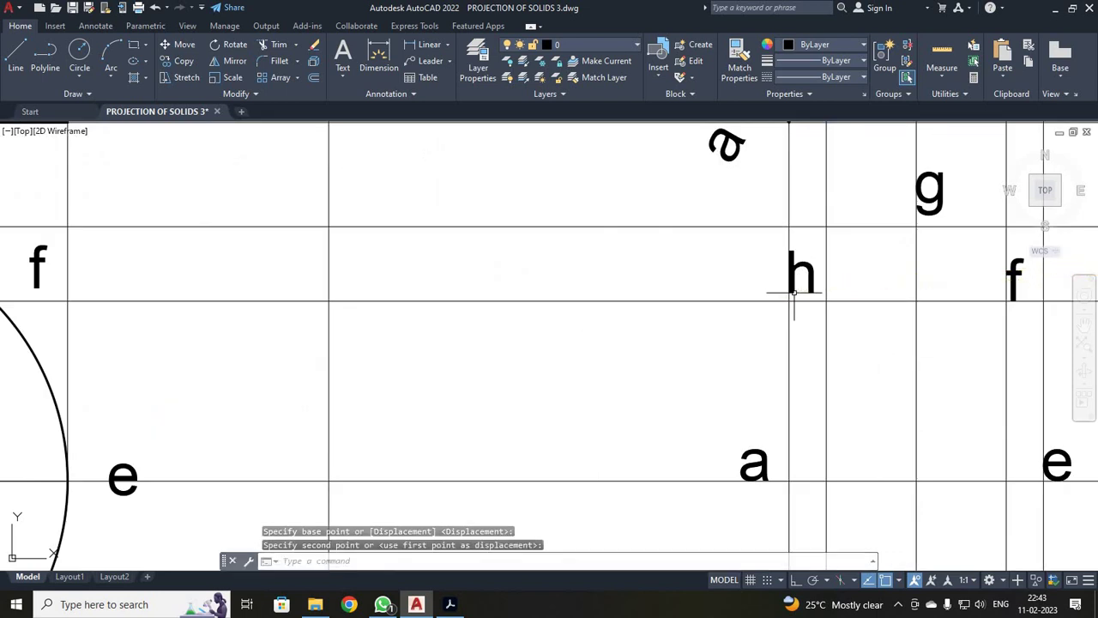
- Move the copied label o beside the intersection of the o' vertical projector and the horizontal projector through a and e
scroll(793, 292, "down", 6)
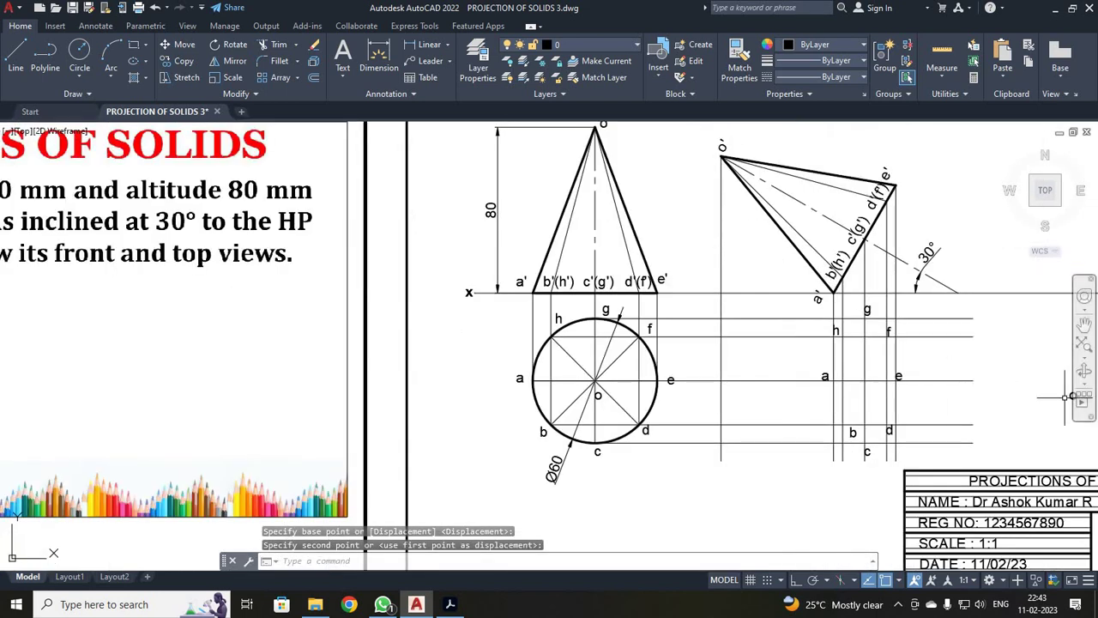
scroll(1063, 396, "up", 4)
scroll(1072, 390, "down", 10)
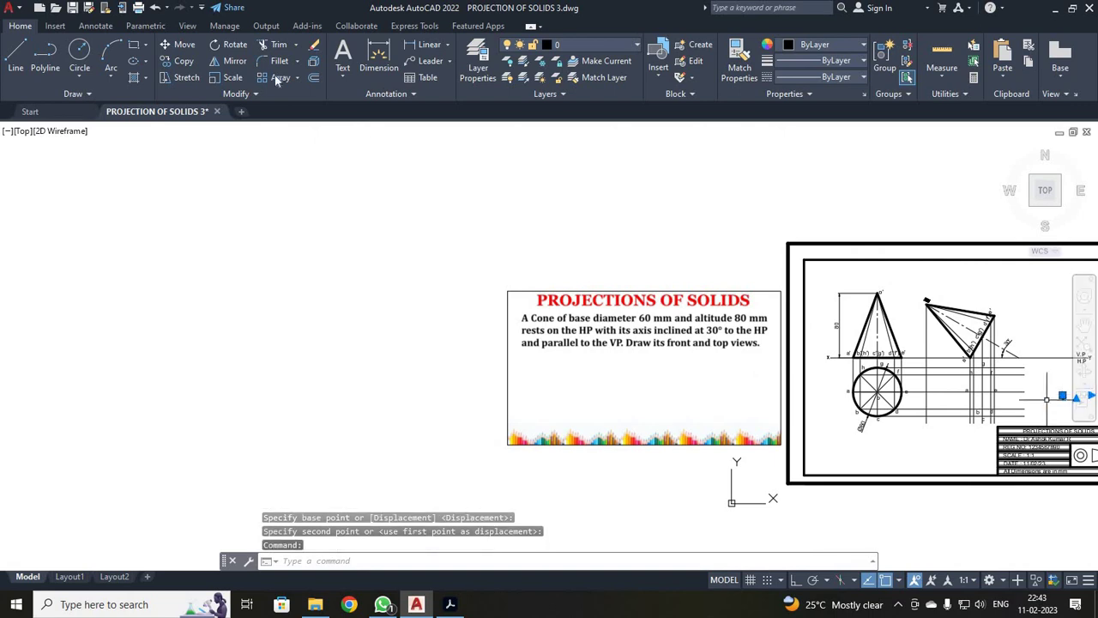
type("m")
key("Return")
scroll(992, 438, "up", 4)
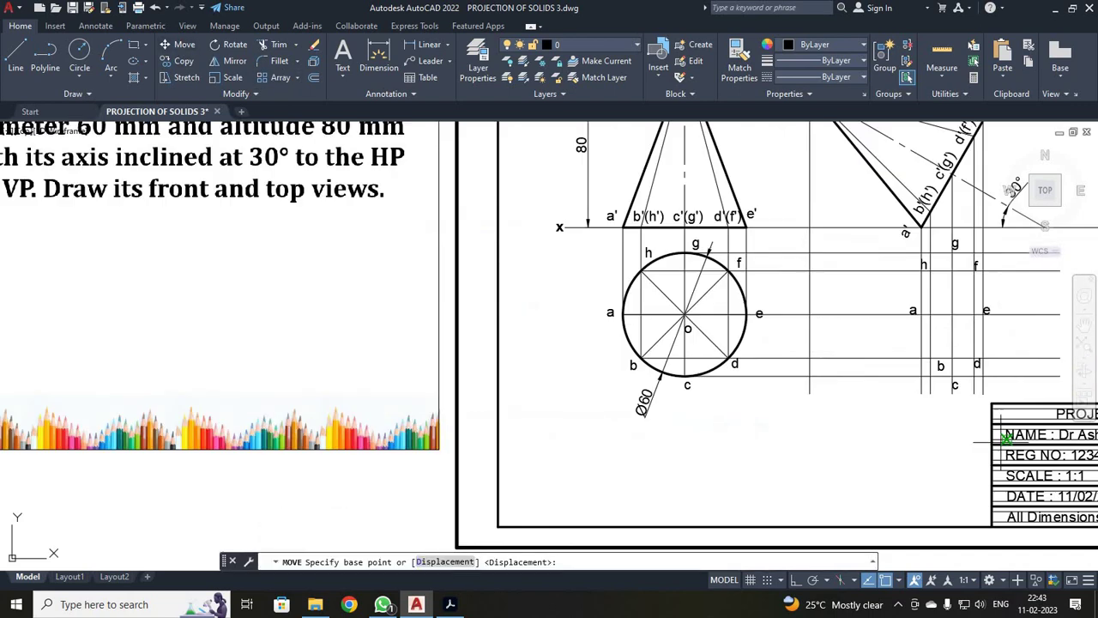
scroll(986, 429, "down", 4)
left_click(1047, 382)
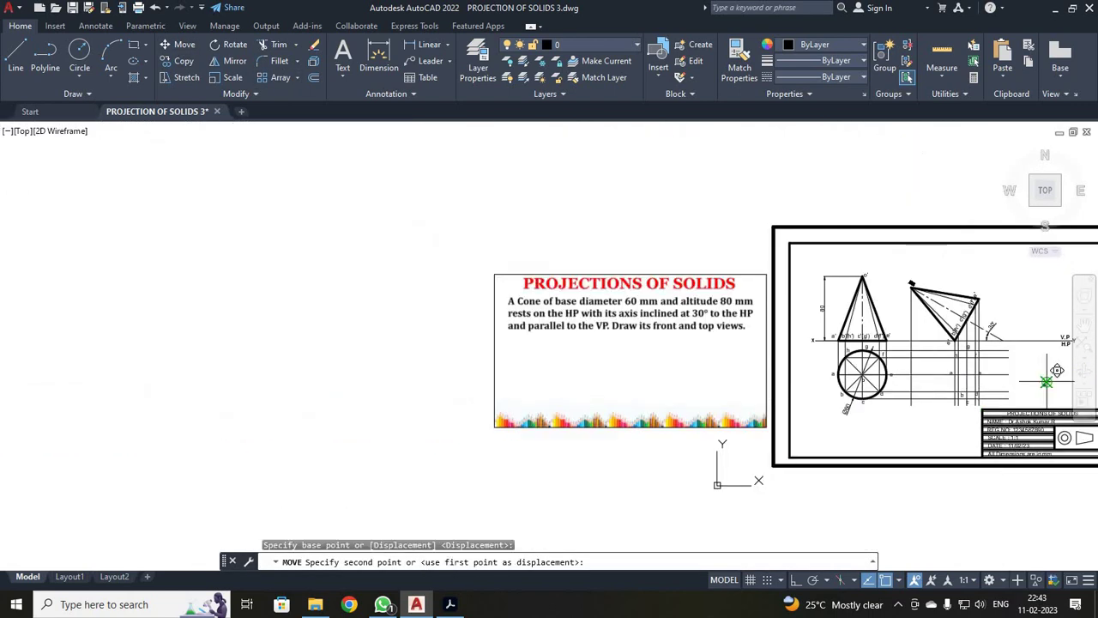
scroll(872, 369, "up", 5)
left_click(1009, 397)
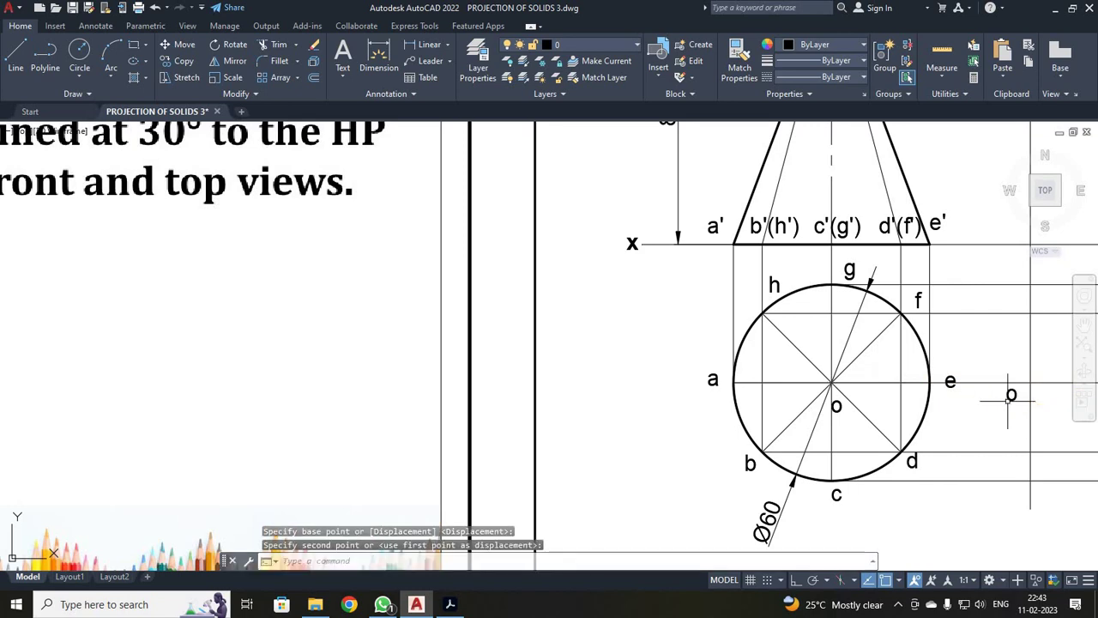
- Draw a spline through the projector intersections g, f, e, d and c for one half of the inclined cone's base in the top view
scroll(977, 417, "down", 6)
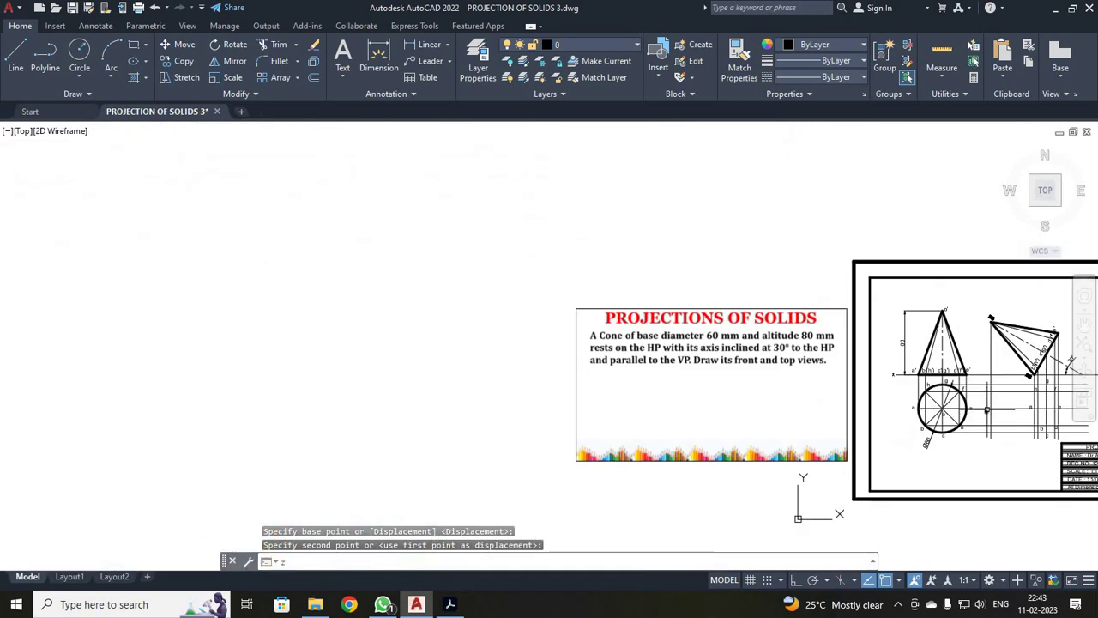
key("Return")
type("a")
key("Return")
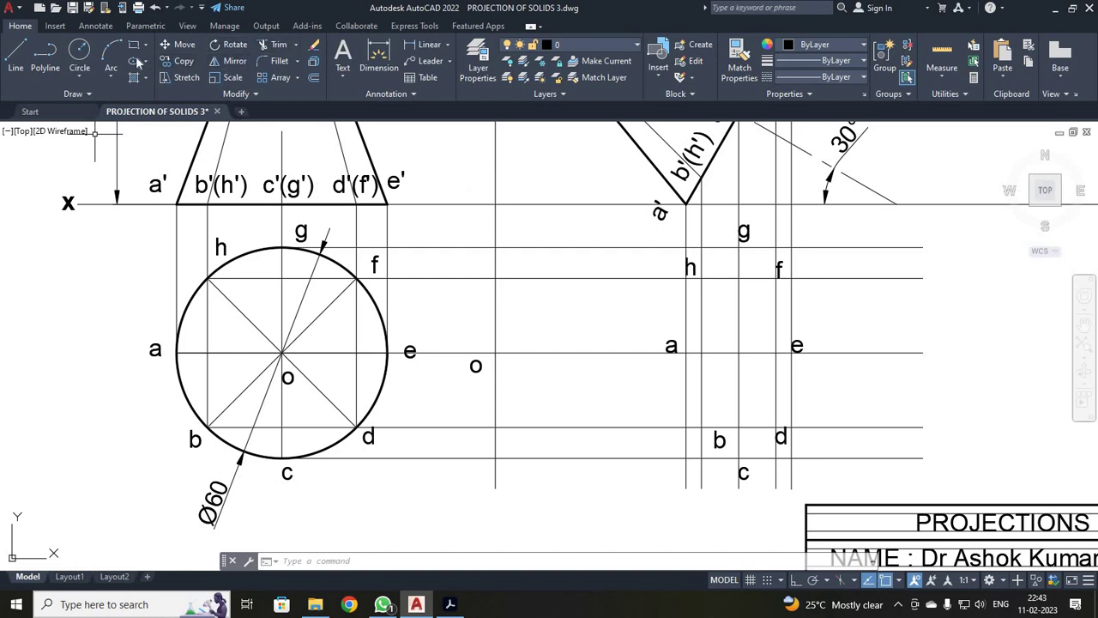
type("s")
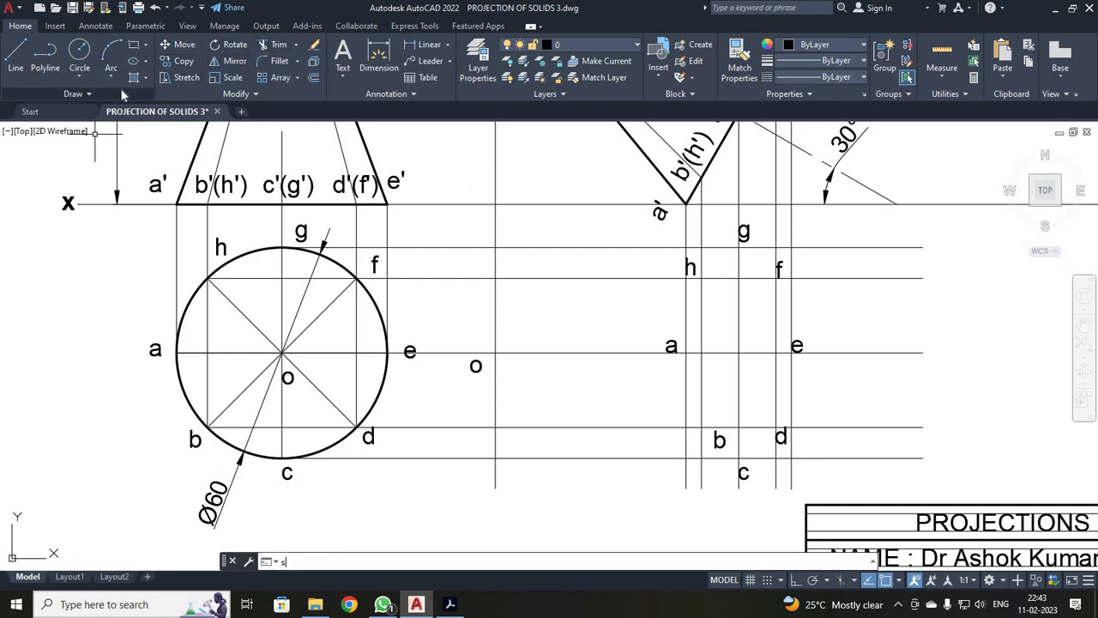
type("plin")
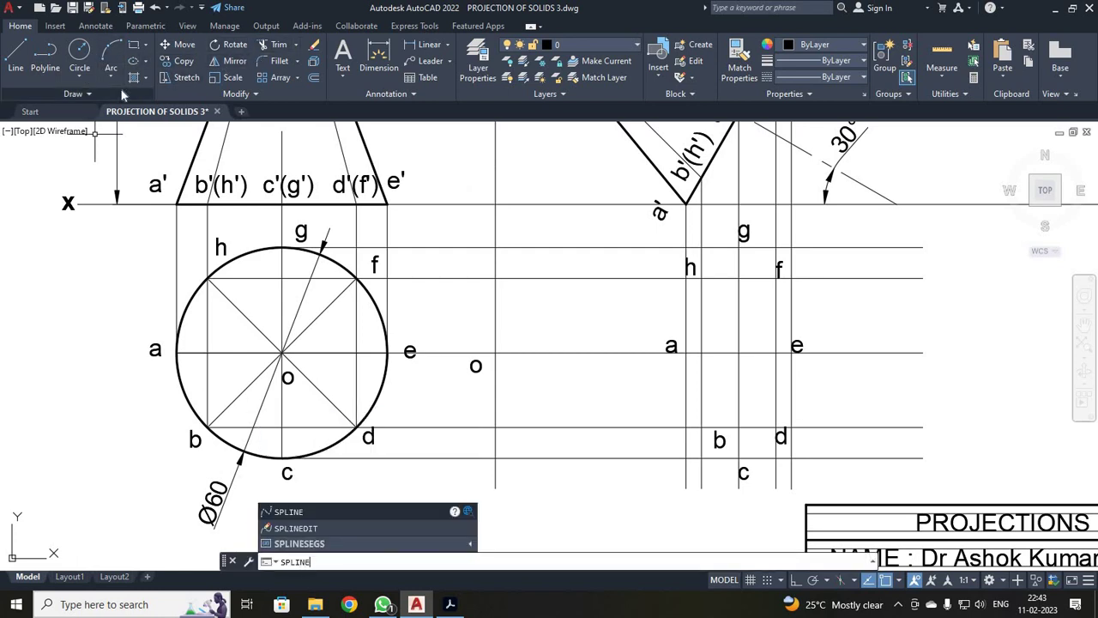
type("e")
key("Return")
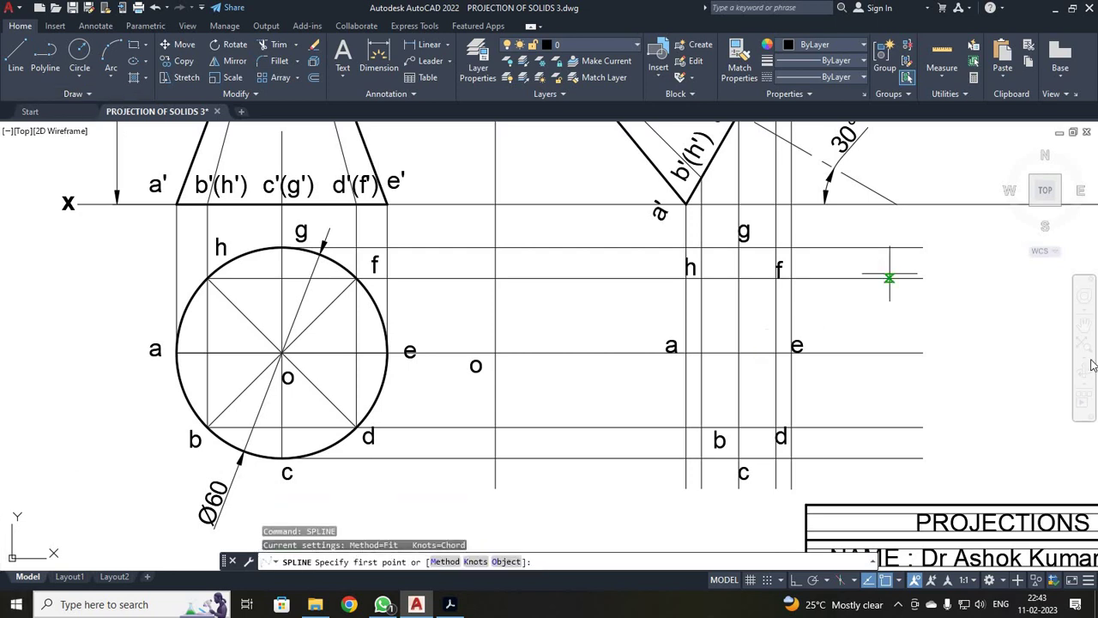
left_click(739, 246)
left_click(776, 276)
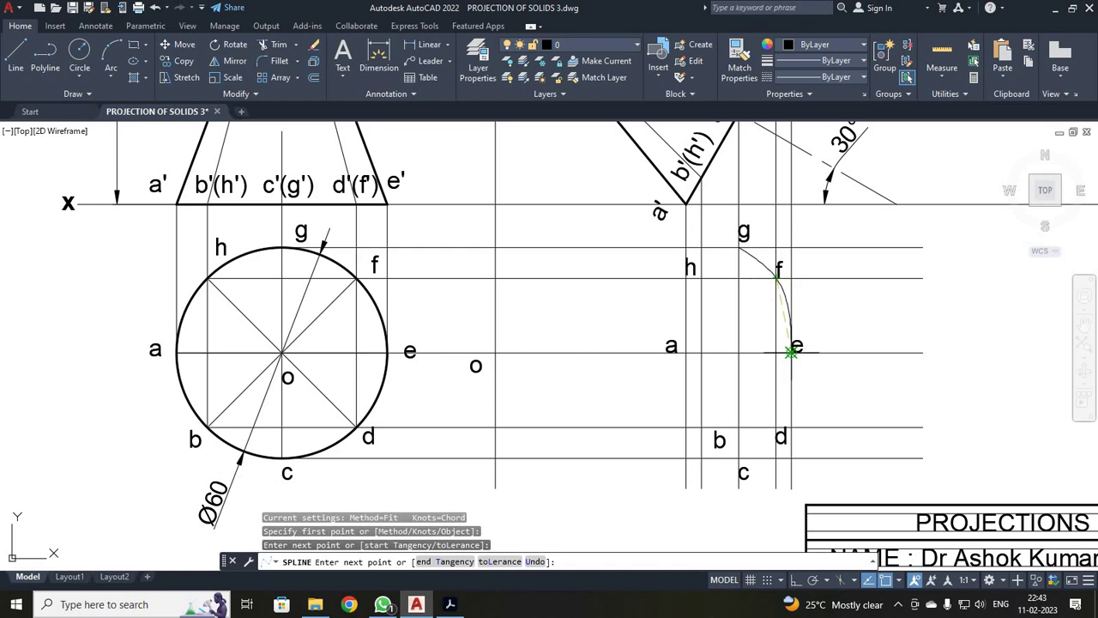
left_click(790, 352)
left_click(776, 426)
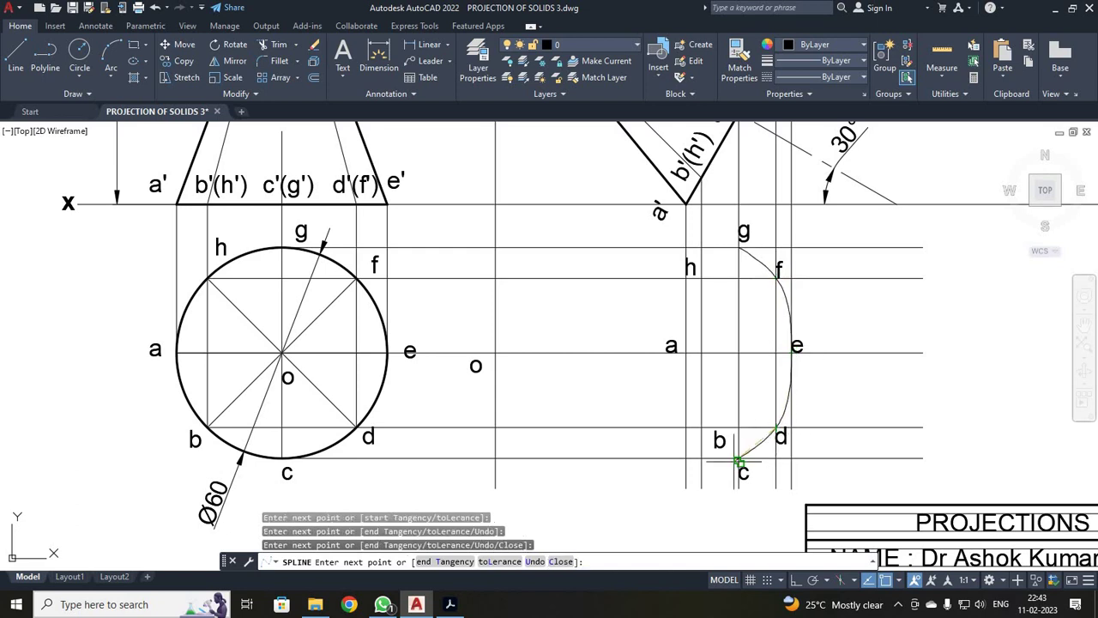
scroll(738, 457, "up", 6)
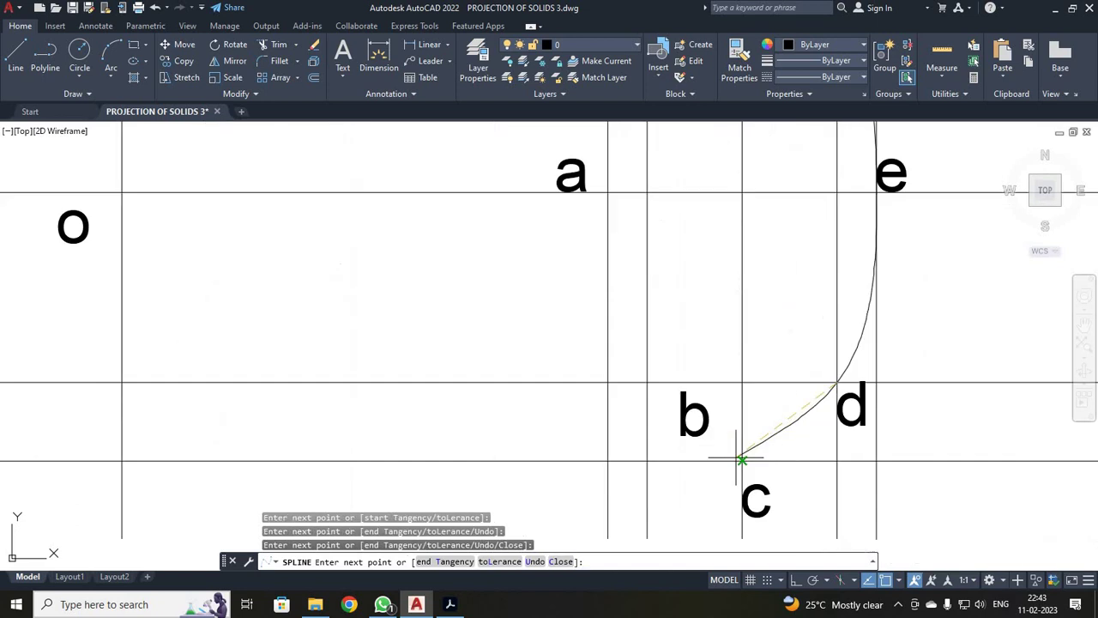
left_click(745, 463)
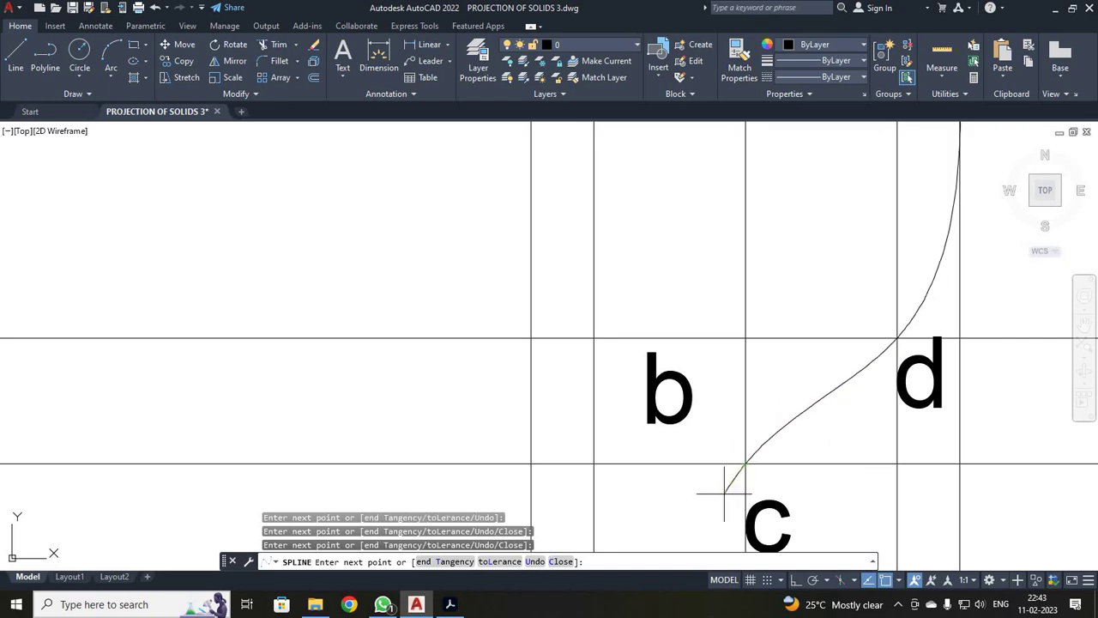
key("Return")
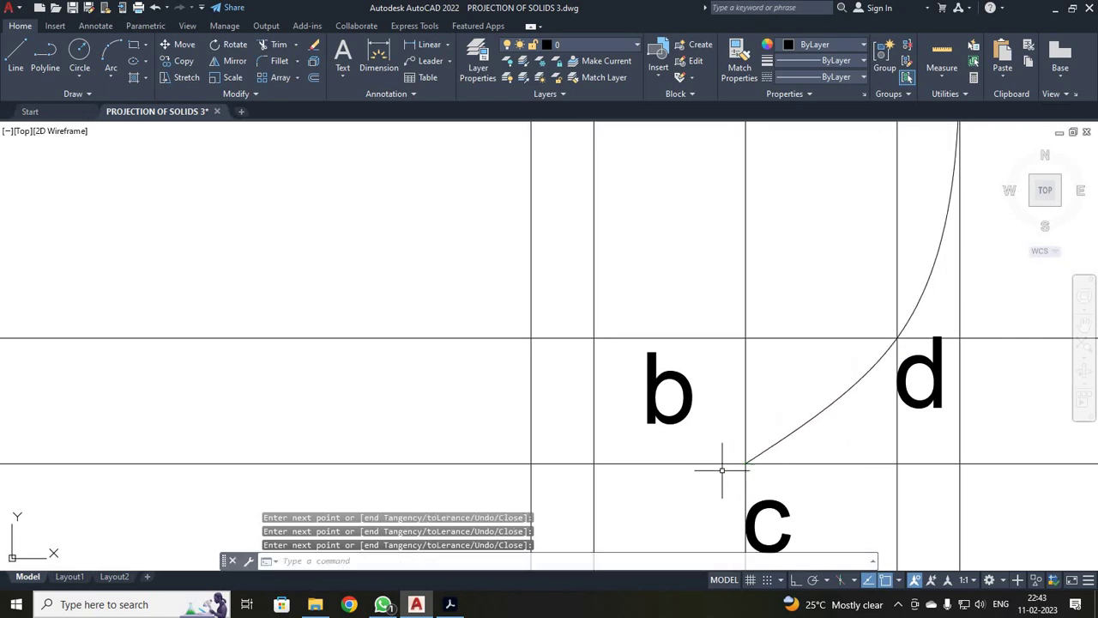
- Draw a second spline through the projector intersections g, h, a, b and c for the other half of the base in the top view
scroll(725, 472, "down", 4)
scroll(891, 343, "down", 2)
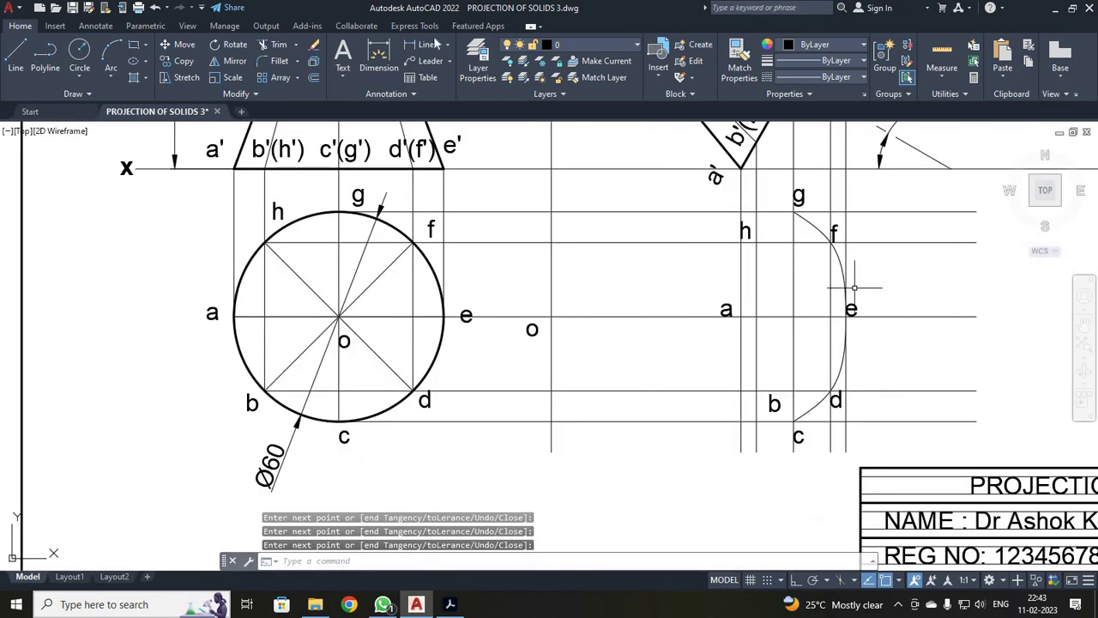
key("Up")
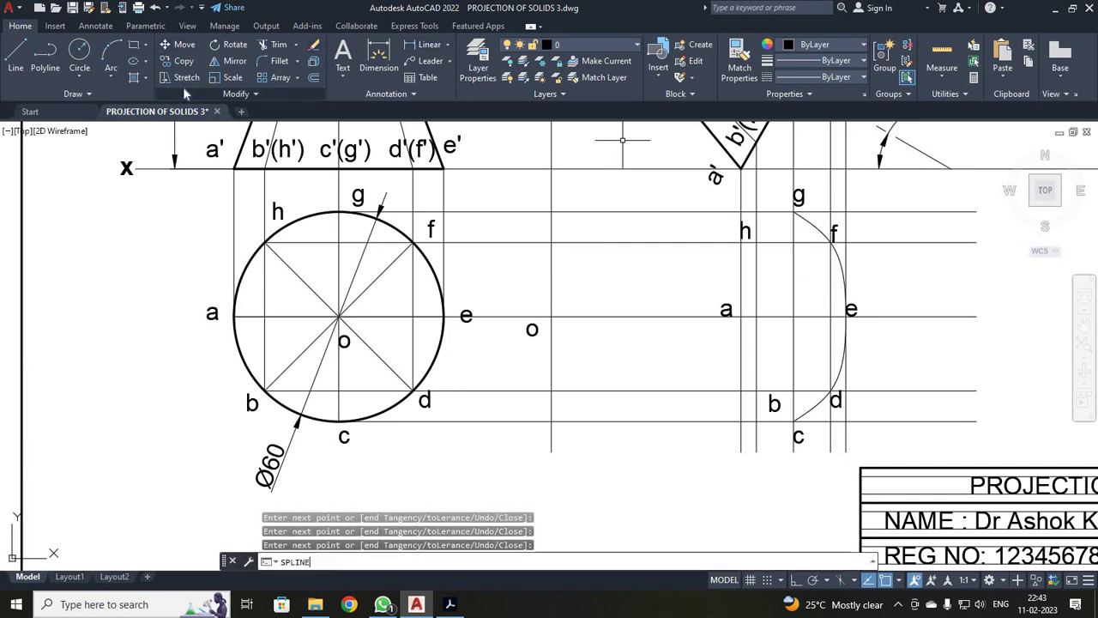
key("Return")
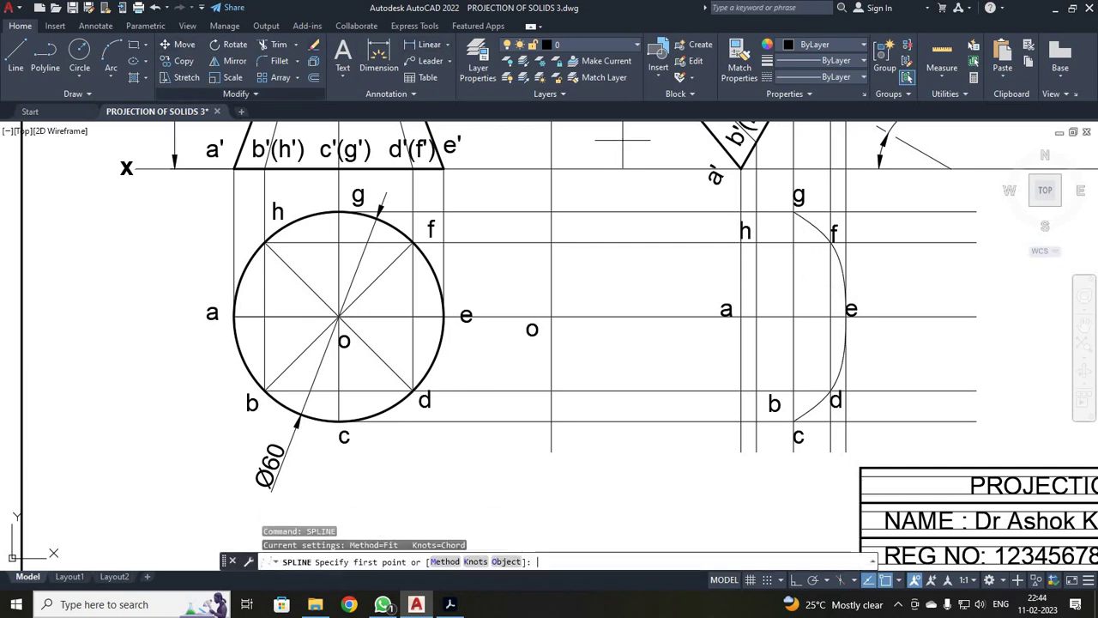
left_click(793, 211)
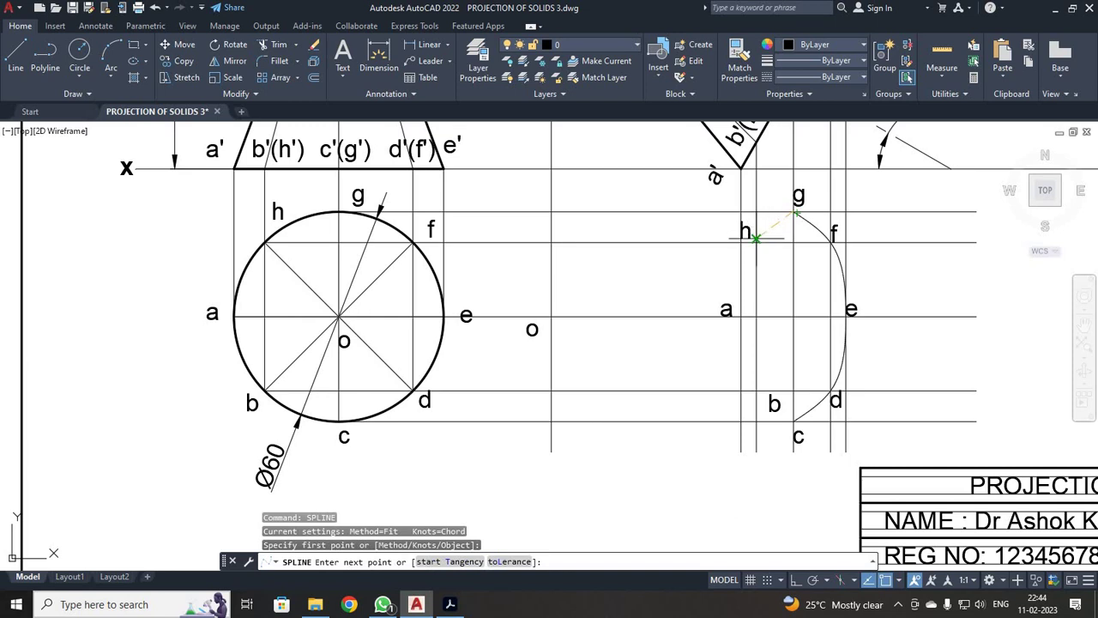
left_click(754, 243)
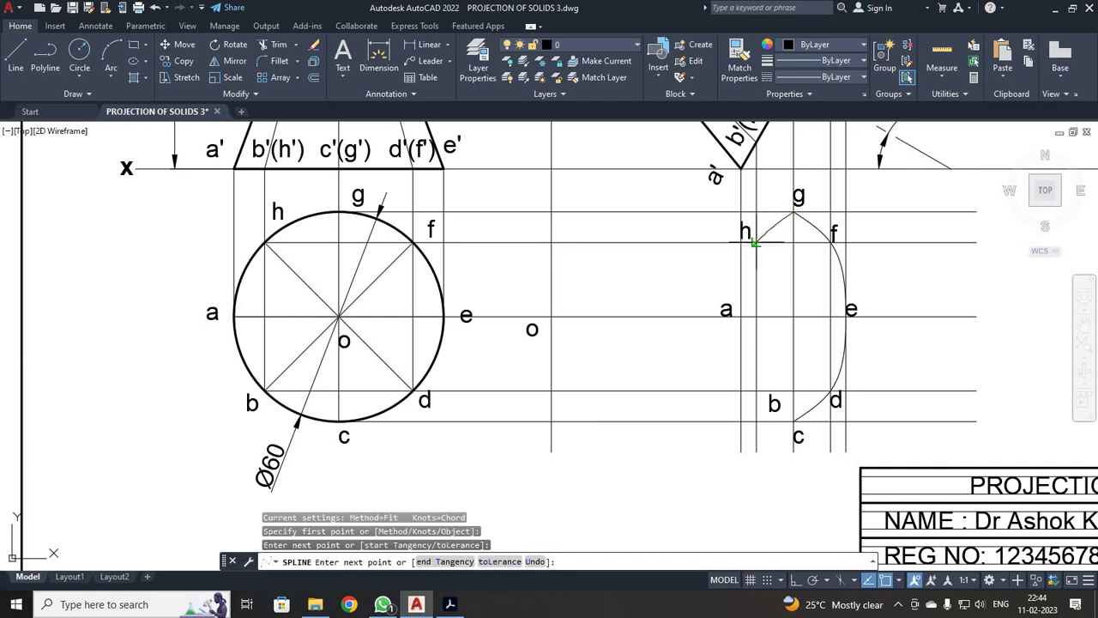
left_click(741, 316)
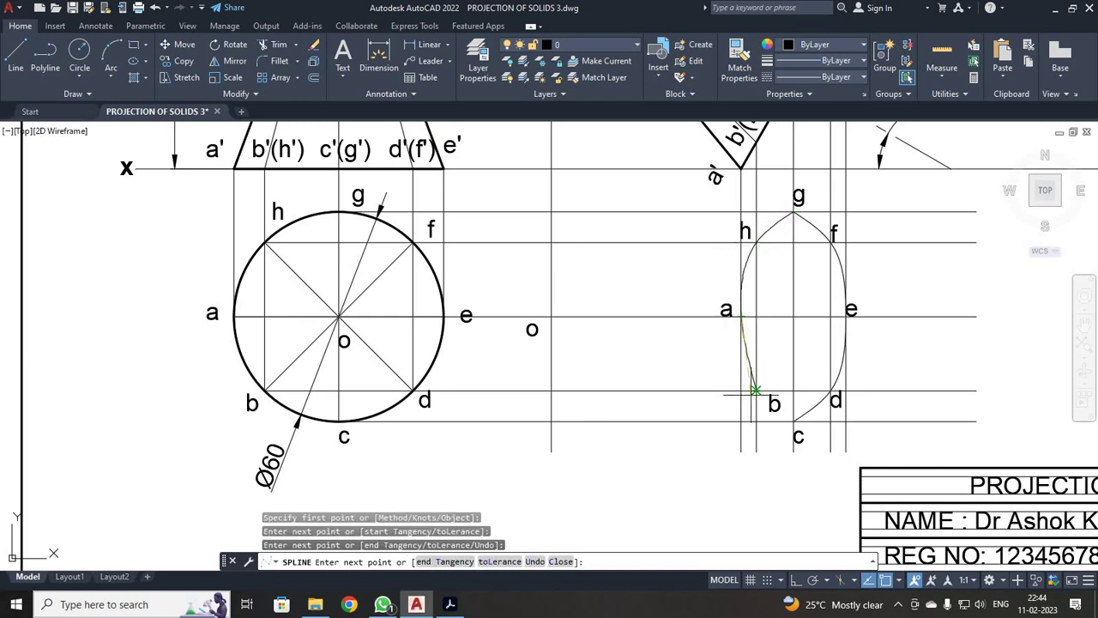
left_click(756, 390)
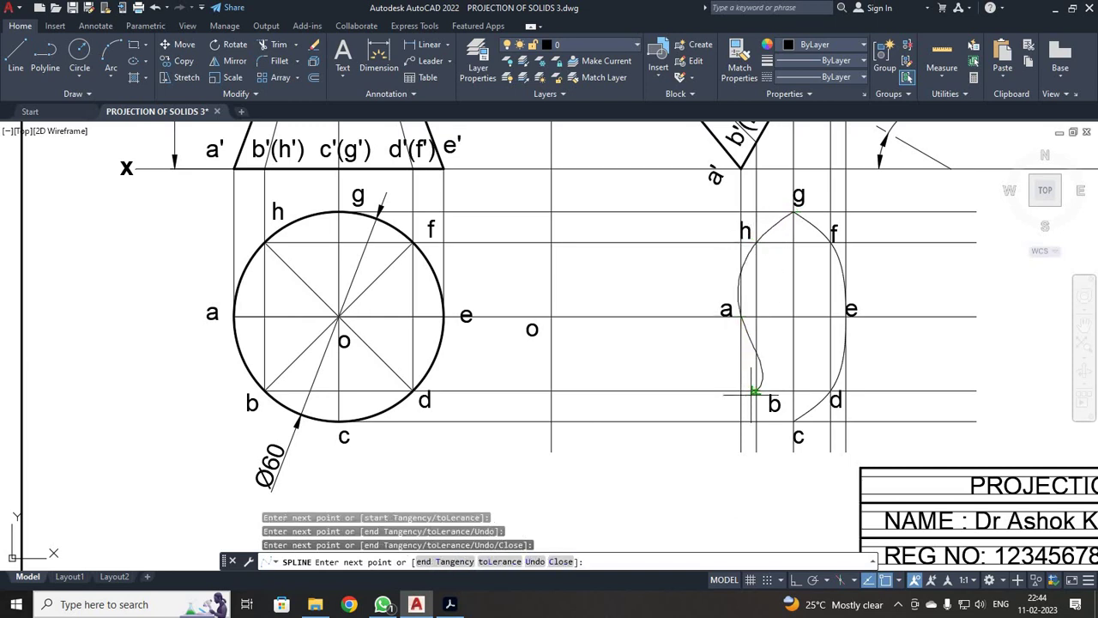
left_click(794, 424)
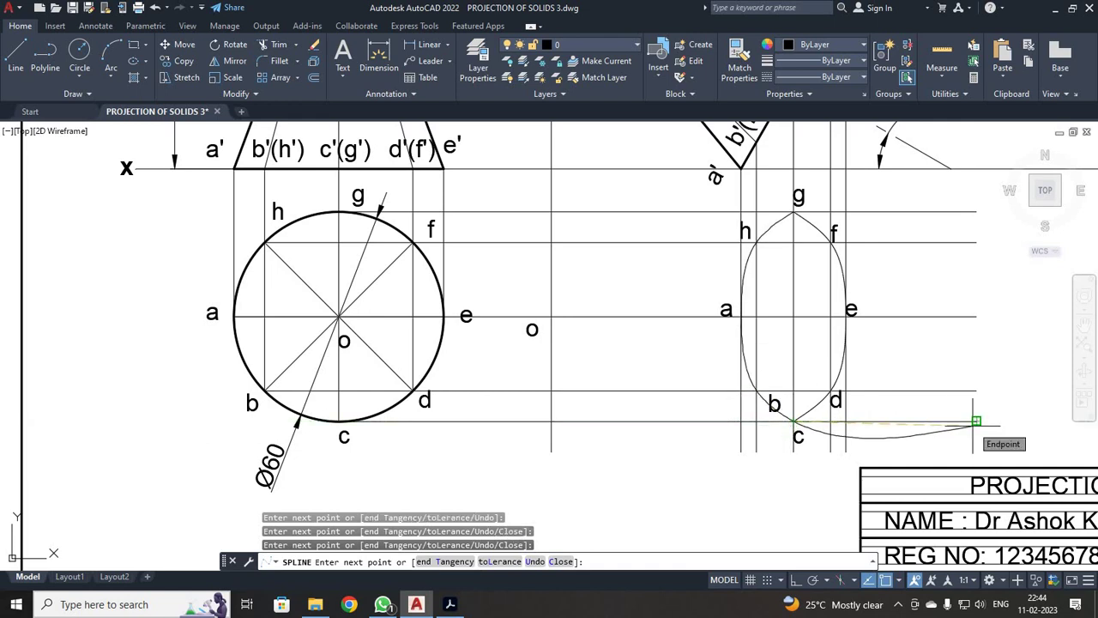
type("c")
key("Return")
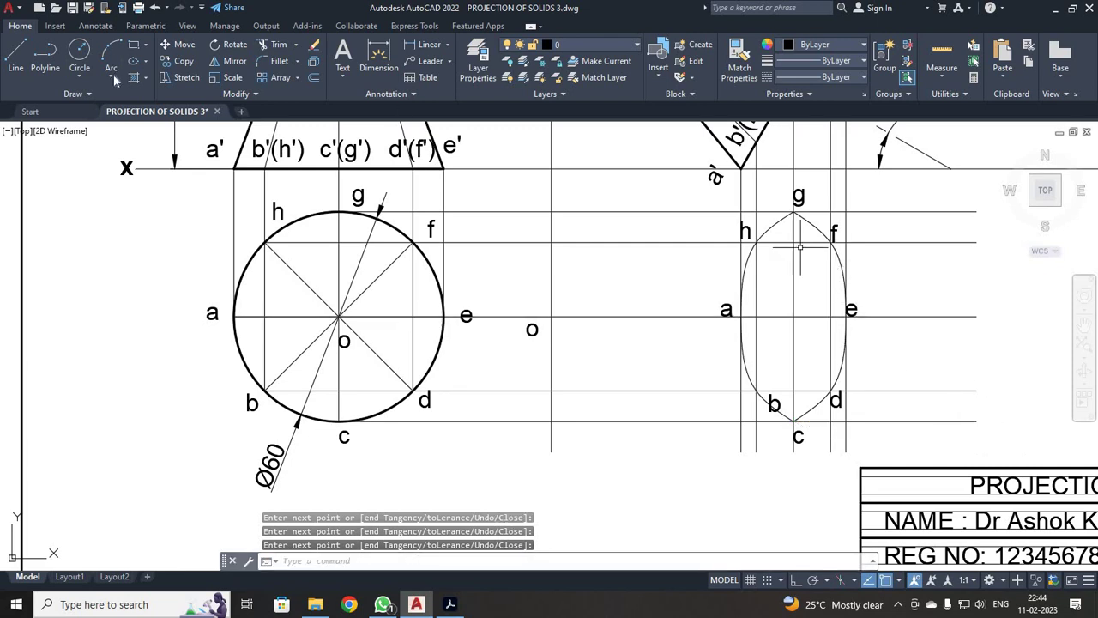
- Draw lines from g to the apex o and from o to c in the top view
left_click(14, 50)
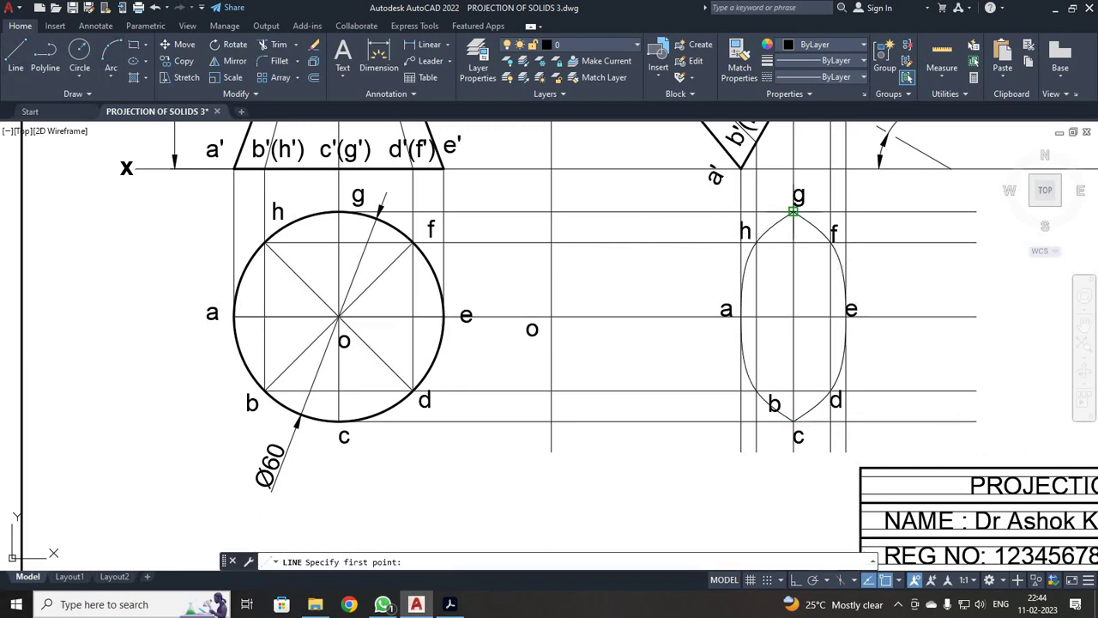
left_click(793, 211)
left_click(551, 316)
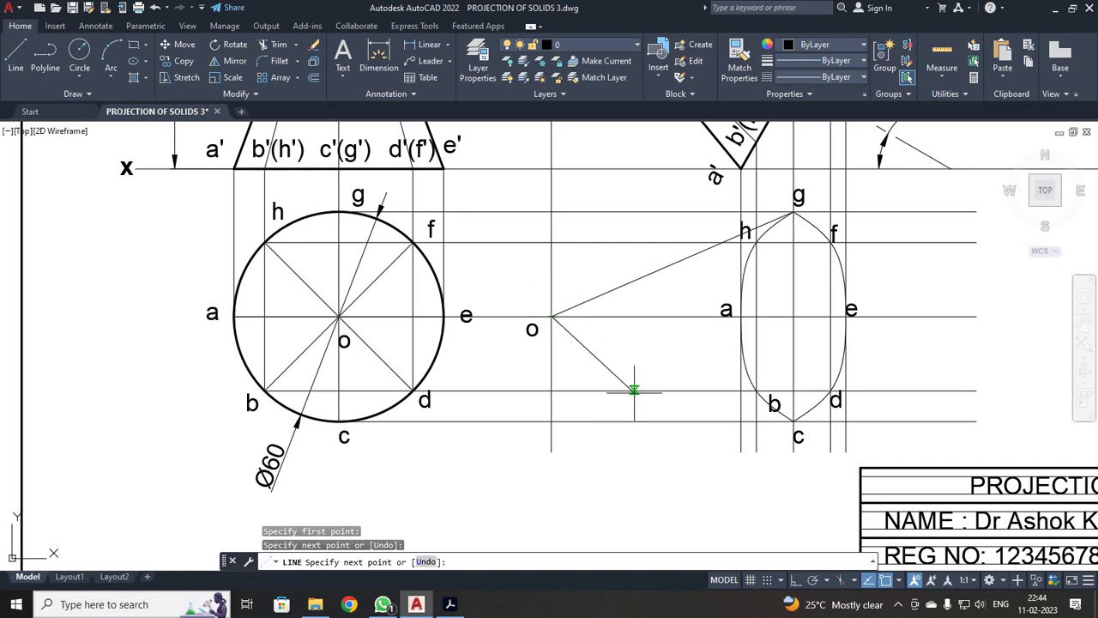
left_click(794, 421)
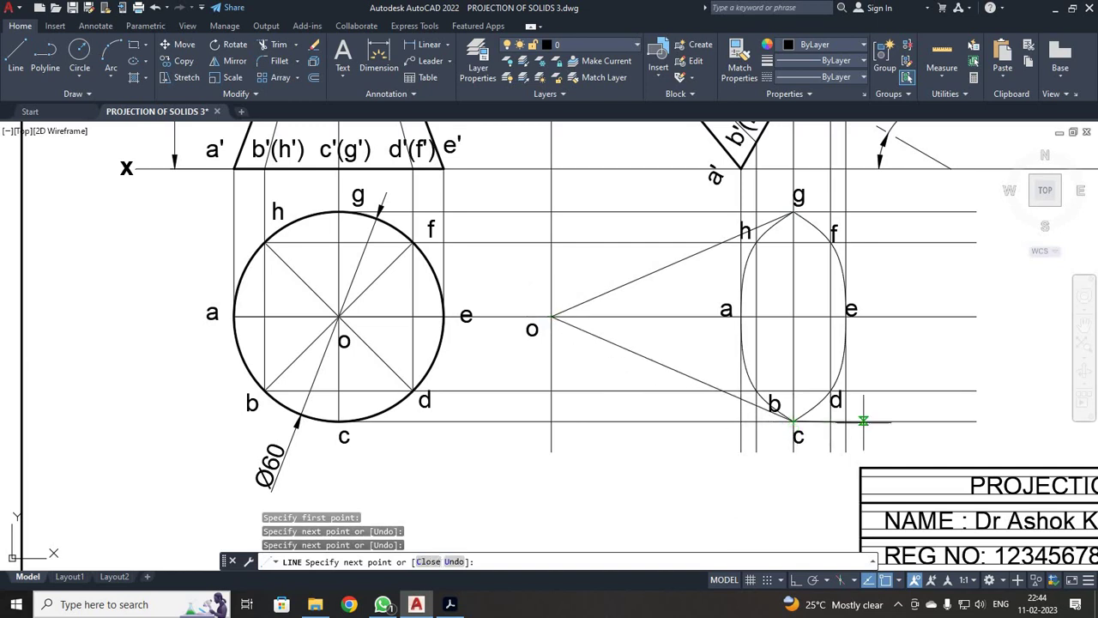
key("Escape")
- Set the lineweight of the two apex lines g-o and o-c to 0.35 mm
left_click(643, 278)
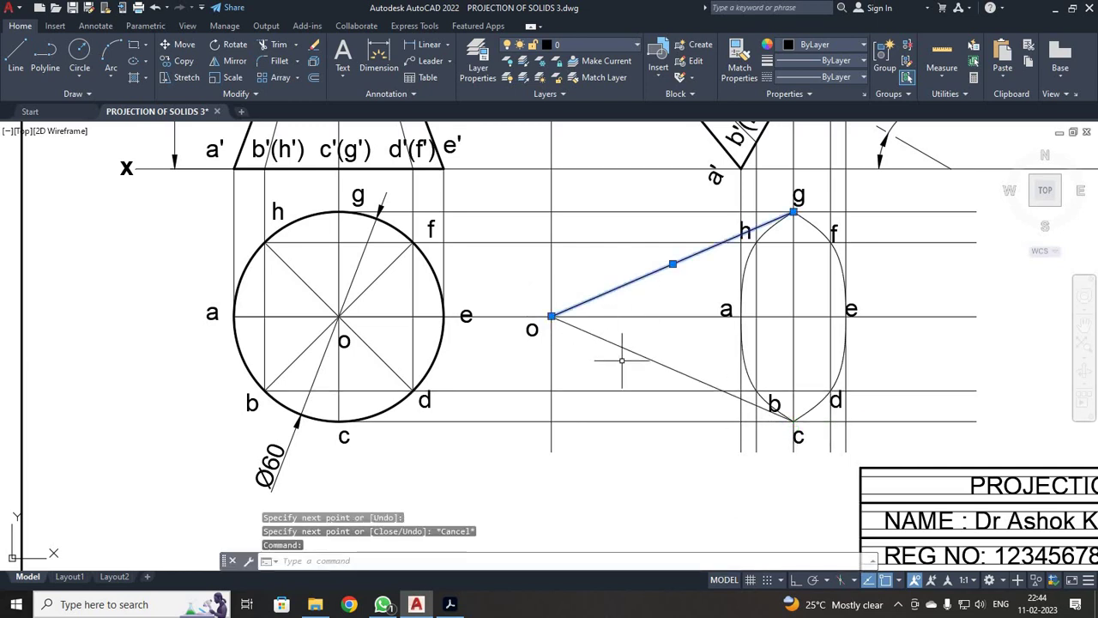
left_click(627, 350)
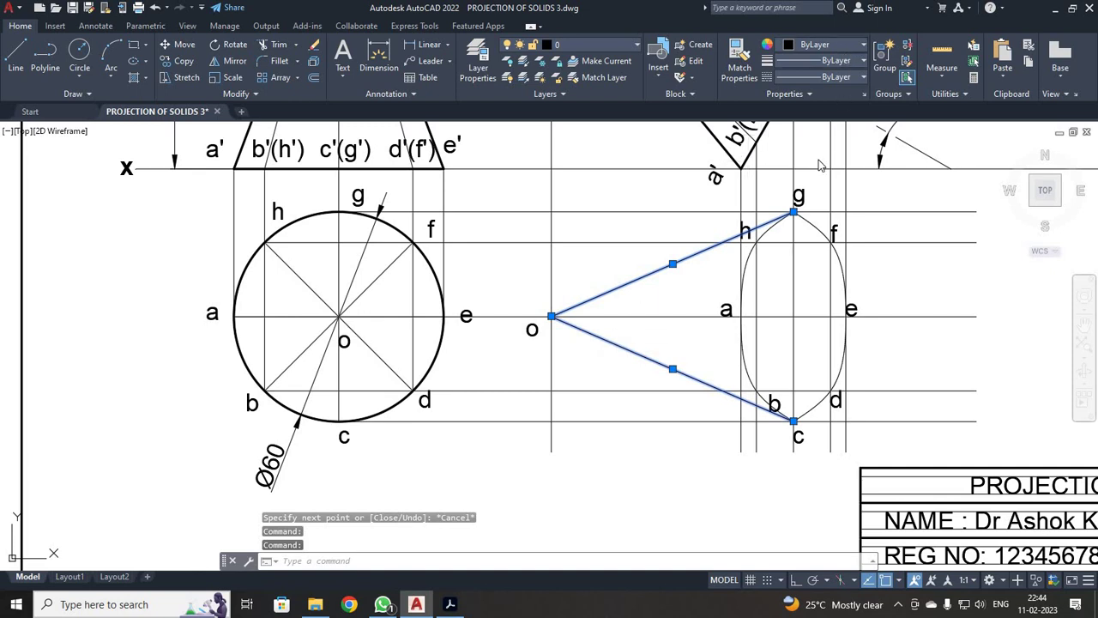
left_click(832, 76)
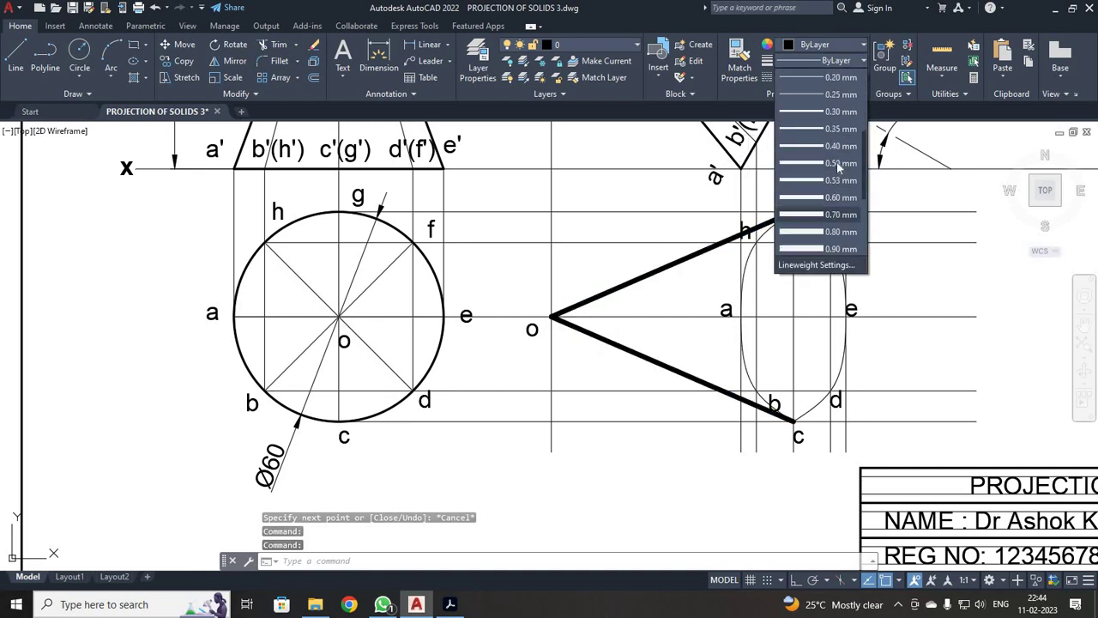
left_click(837, 131)
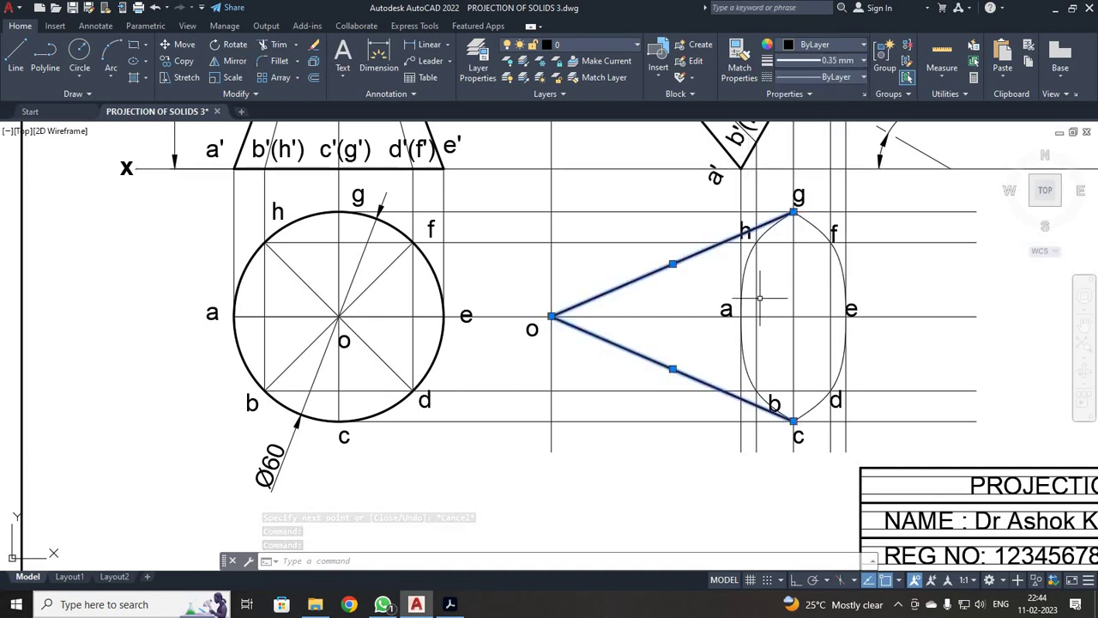
- Set the lineweight of both base splines in the inclined cone's top view to 0.35 mm
left_click(753, 363)
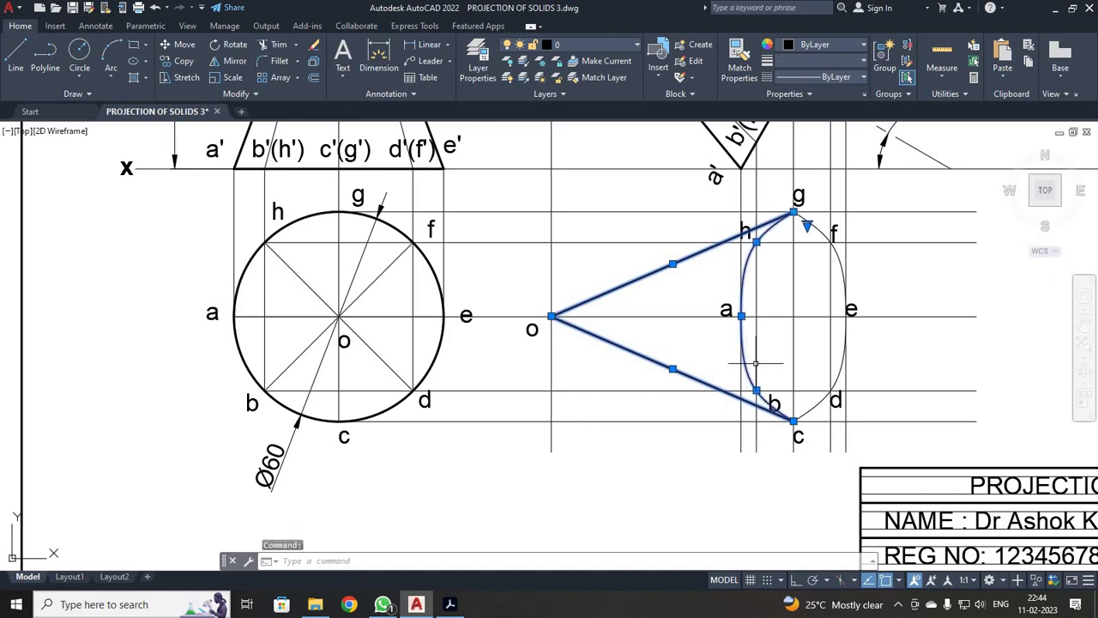
left_click(839, 368)
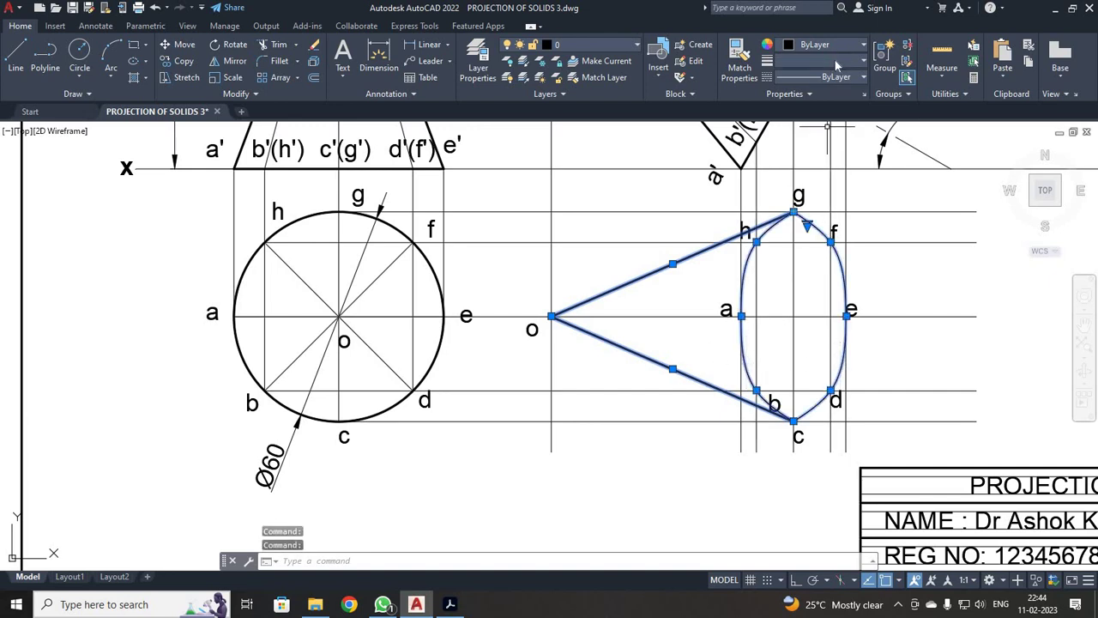
left_click(819, 60)
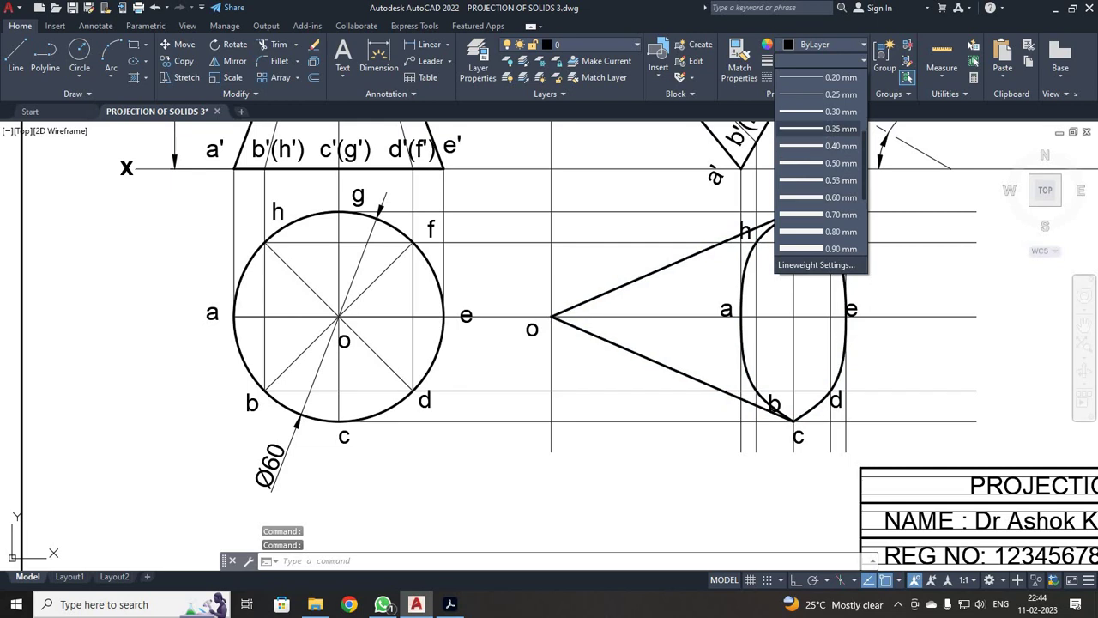
left_click(834, 128)
left_click(932, 300)
key("Escape")
key("Escape")
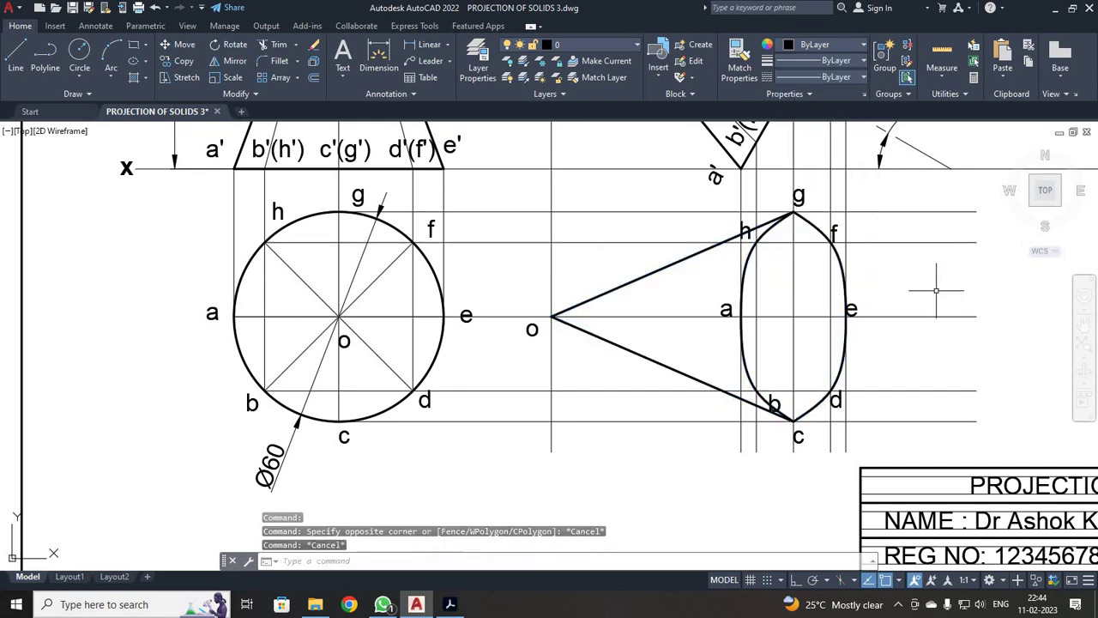
- Change the linetype of the hidden base spline through g, h, a, b and c in the top view to DASHED2
left_click(747, 374)
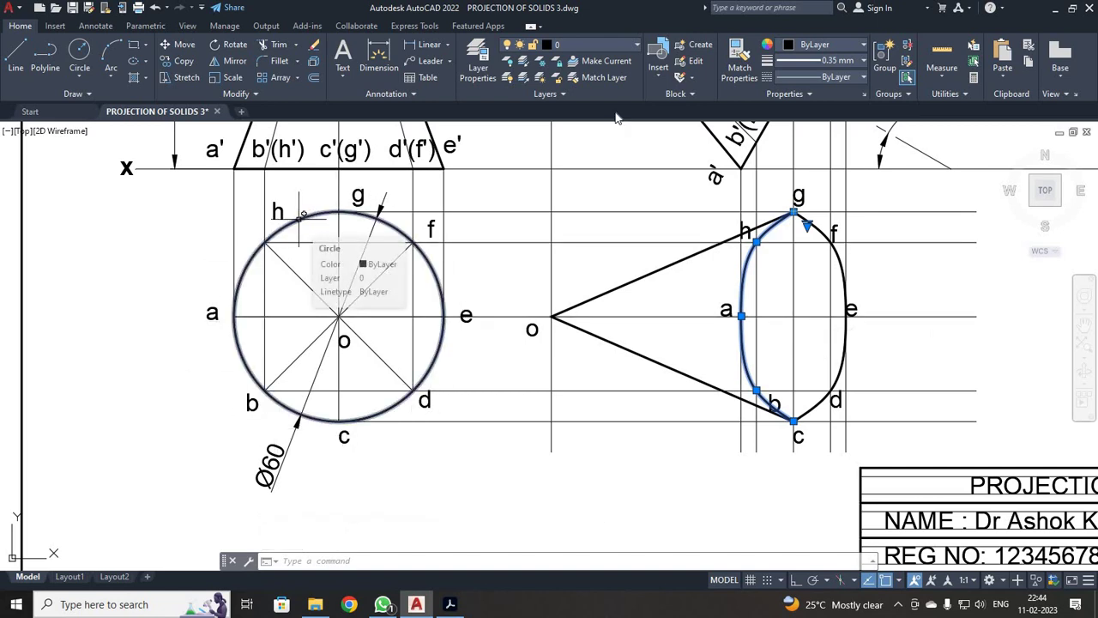
left_click(846, 78)
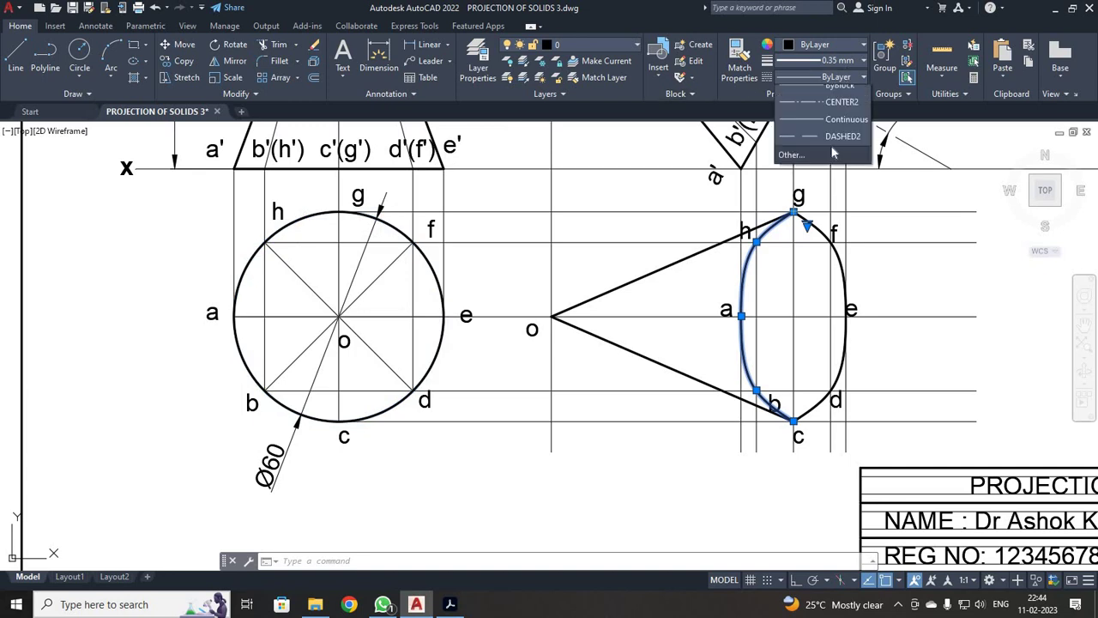
left_click(842, 163)
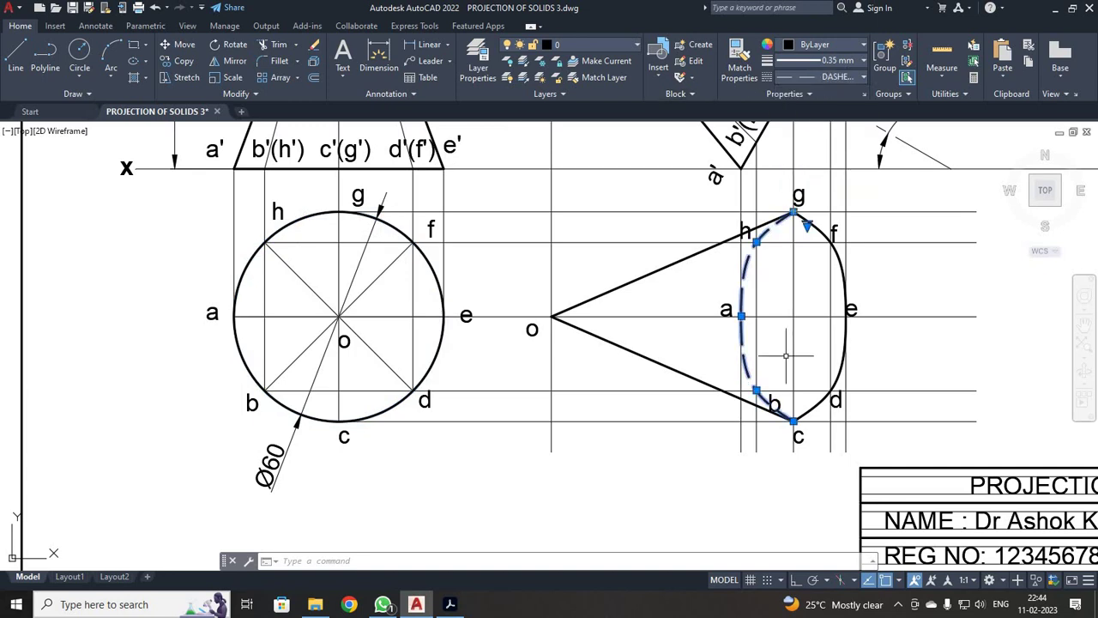
scroll(784, 351, "down", 4)
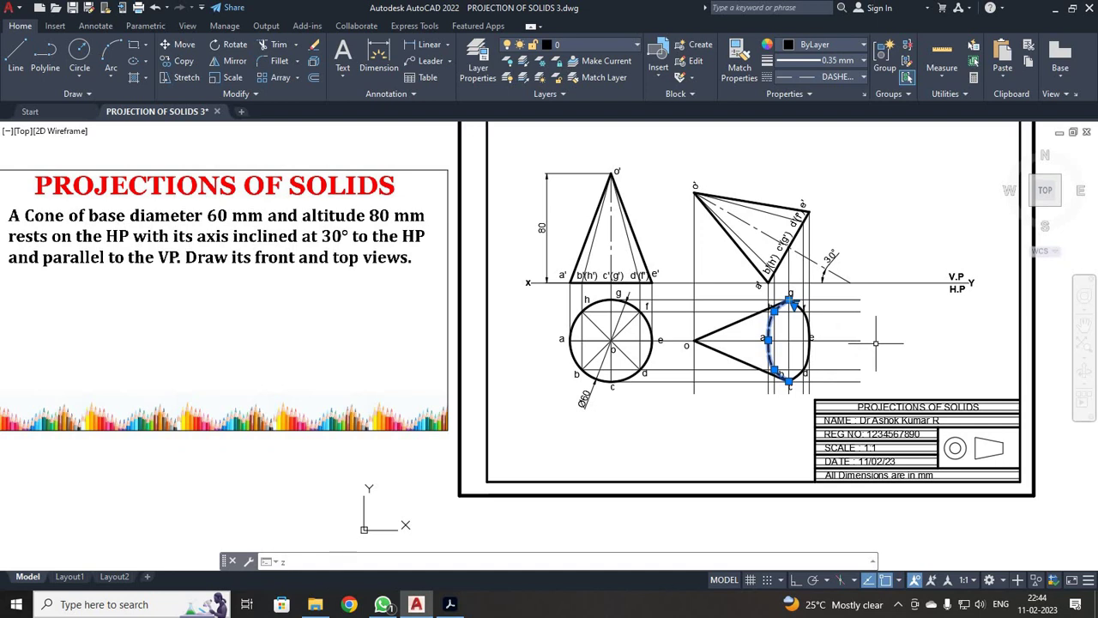
key("Return")
type("a")
key("Return")
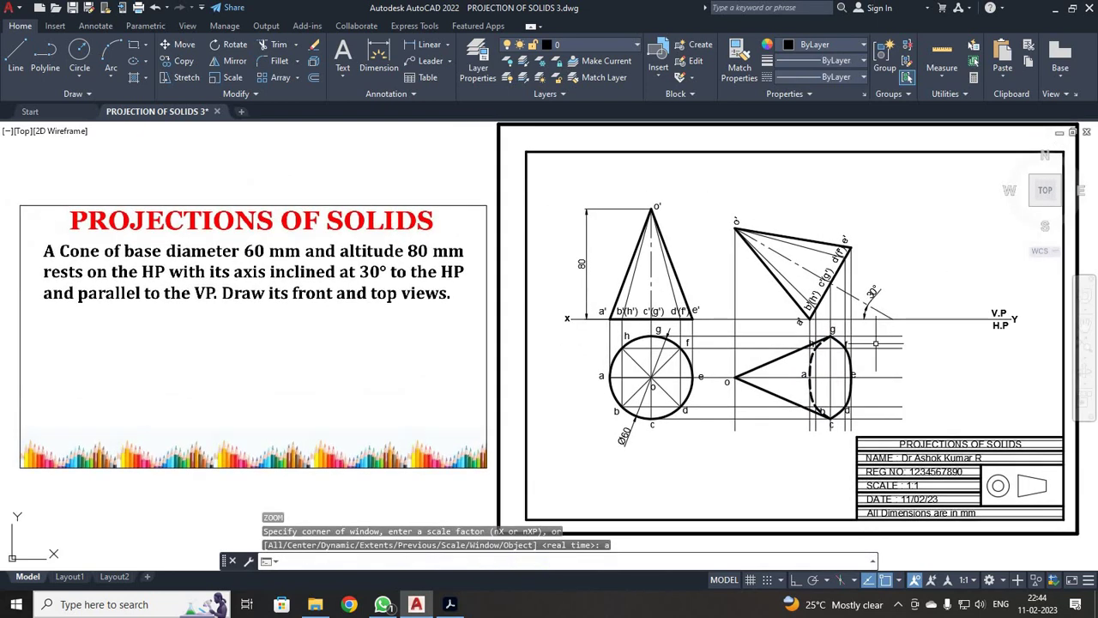